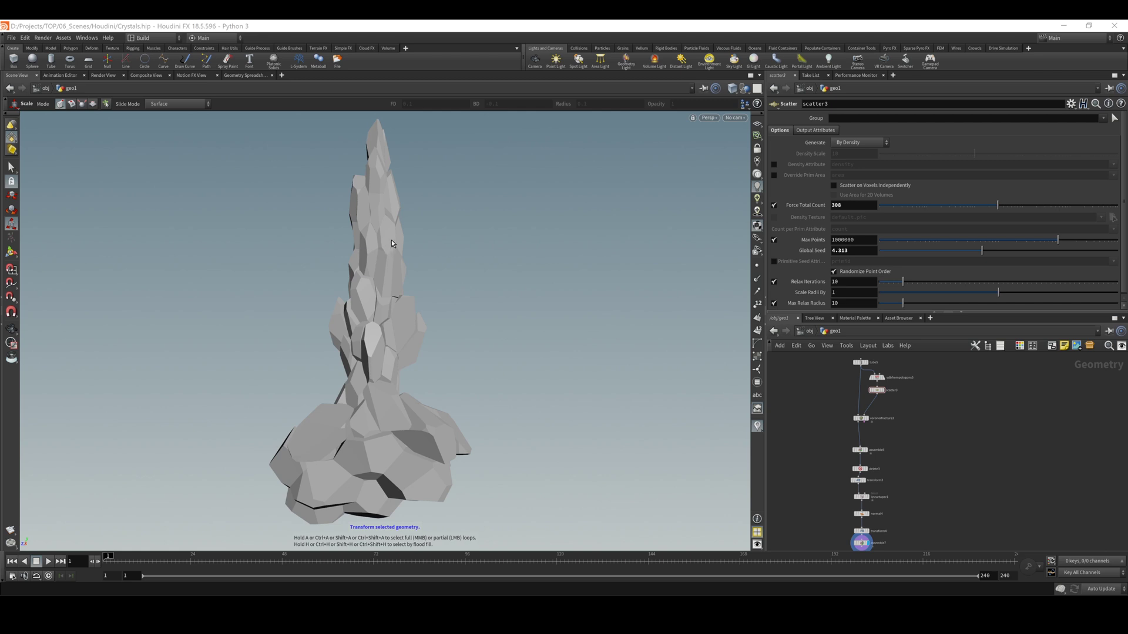
Examine the finished crystal geometry and the chain of nodes that builds it.
key("Escape")
left_click_drag(463, 276, 433, 305)
mouse_move(946, 423)
middle_mouse_down()
mouse_move(911, 431)
mouse_move(954, 421)
middle_mouse_up()
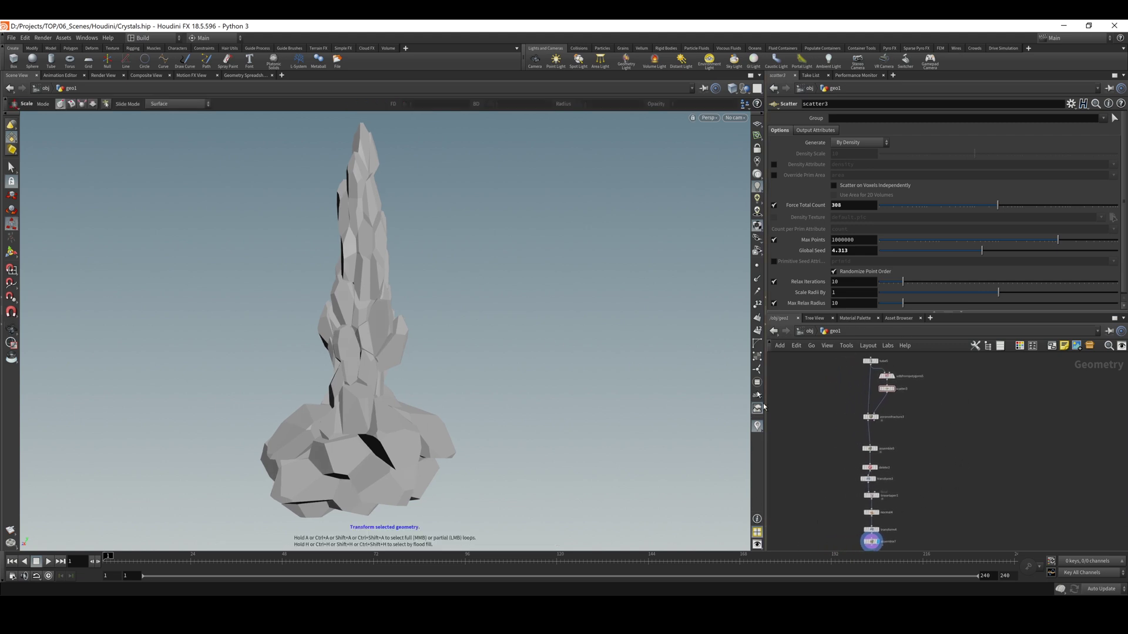
scroll(922, 432, "down", 2)
middle_click_drag(922, 432, 947, 432)
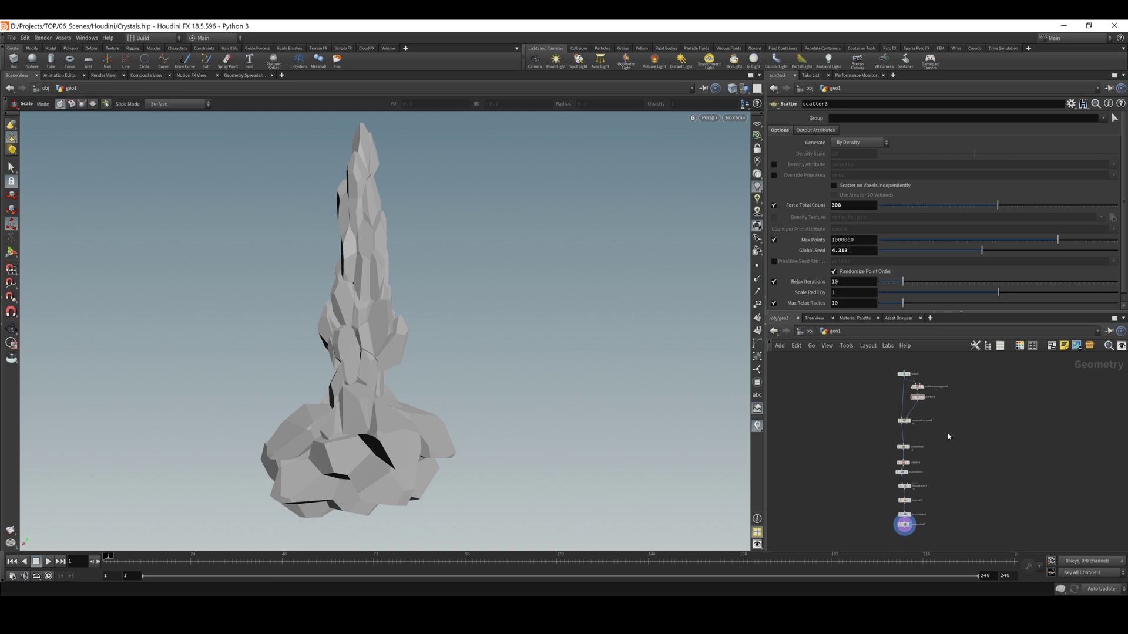
scroll(916, 372, "up", 5)
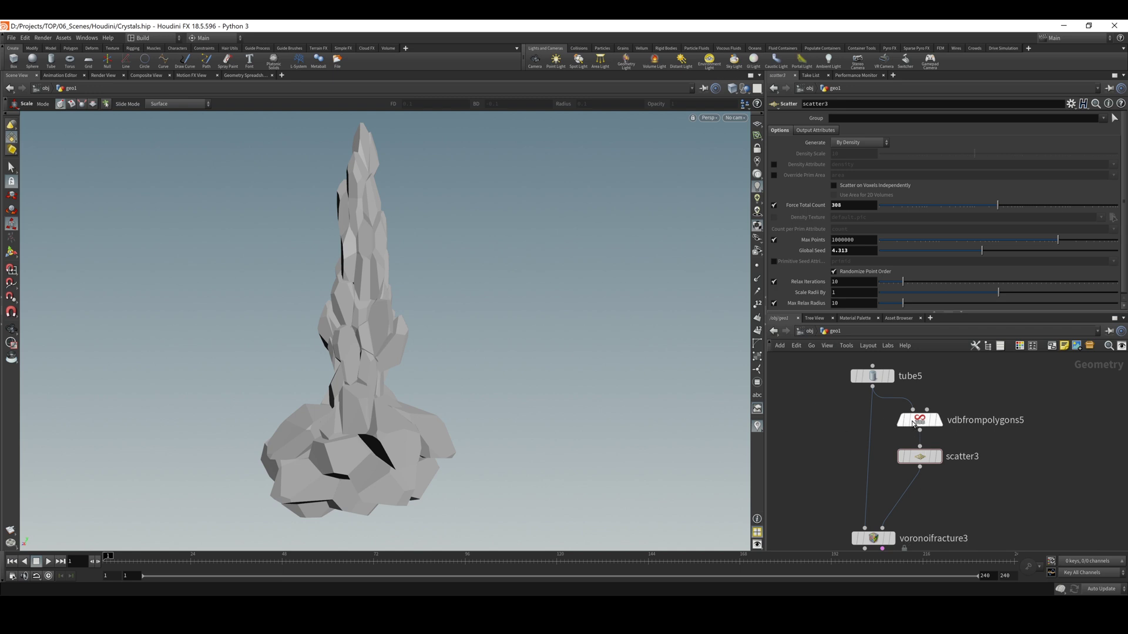
Inspect the settings of the vdbfrompolygons5 node and of the scatter3 node.
mouse_move(915, 418)
left_click(910, 420)
middle_click_drag(1038, 466, 1044, 435)
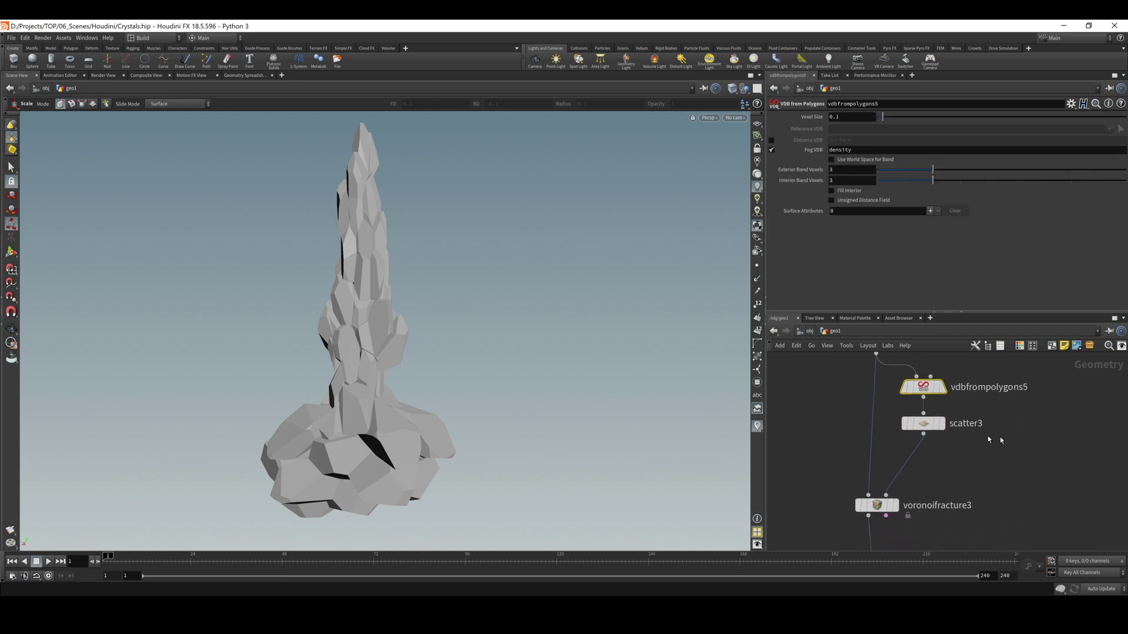
left_click(924, 423)
mouse_move(1006, 472)
middle_mouse_down()
mouse_move(1006, 448)
mouse_move(1018, 470)
middle_mouse_up()
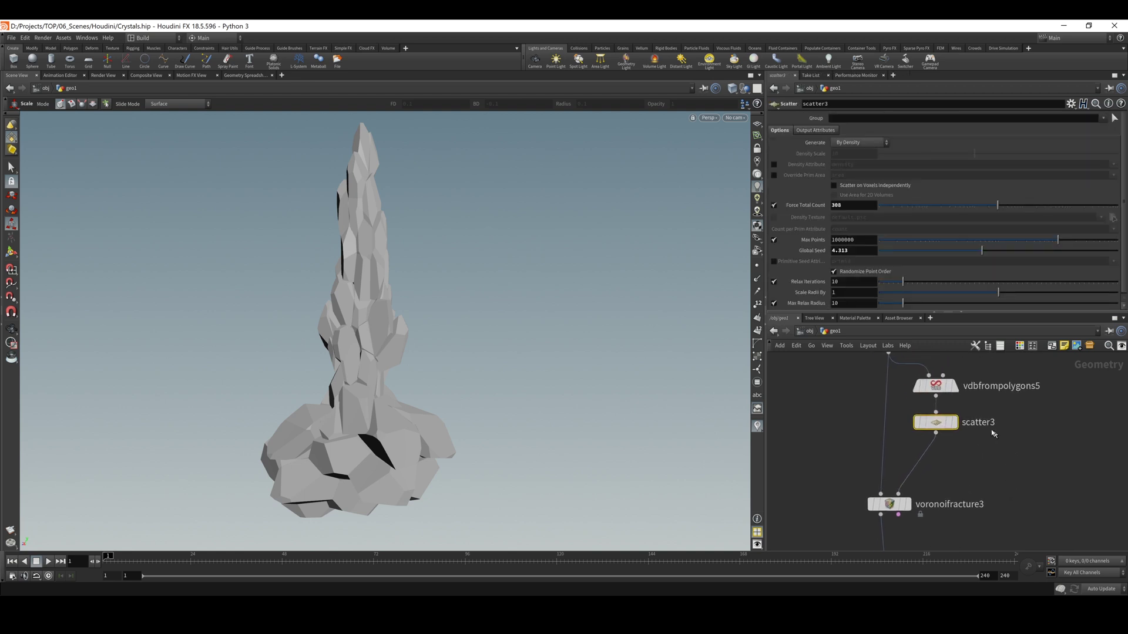
Display the scatter3 node's output and examine the scattered points up close.
mouse_move(920, 409)
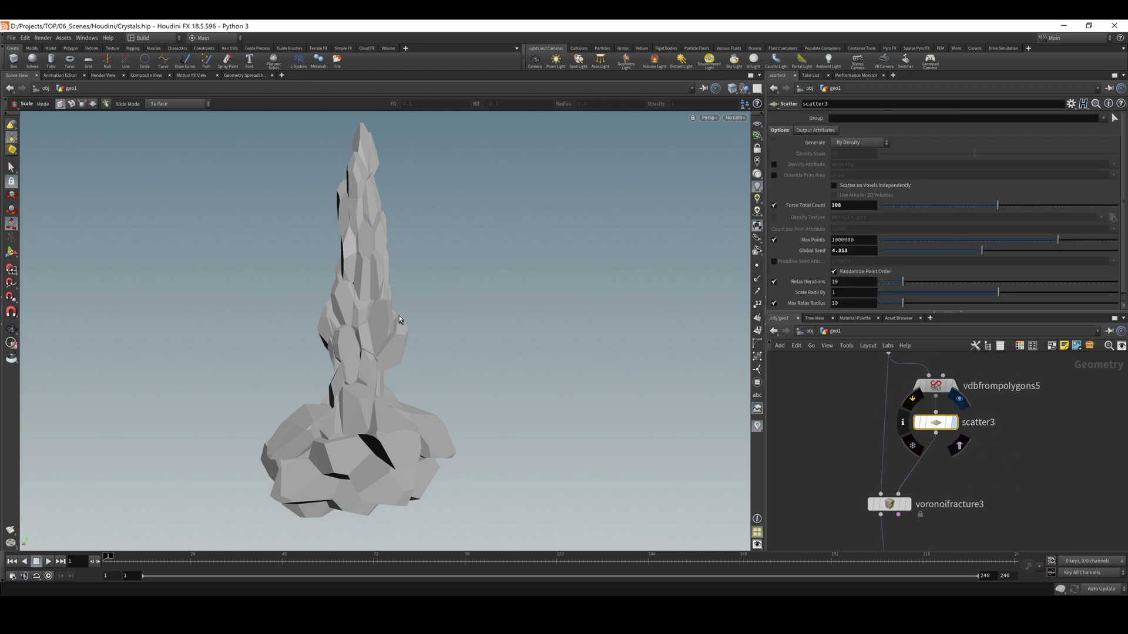
left_click(954, 422)
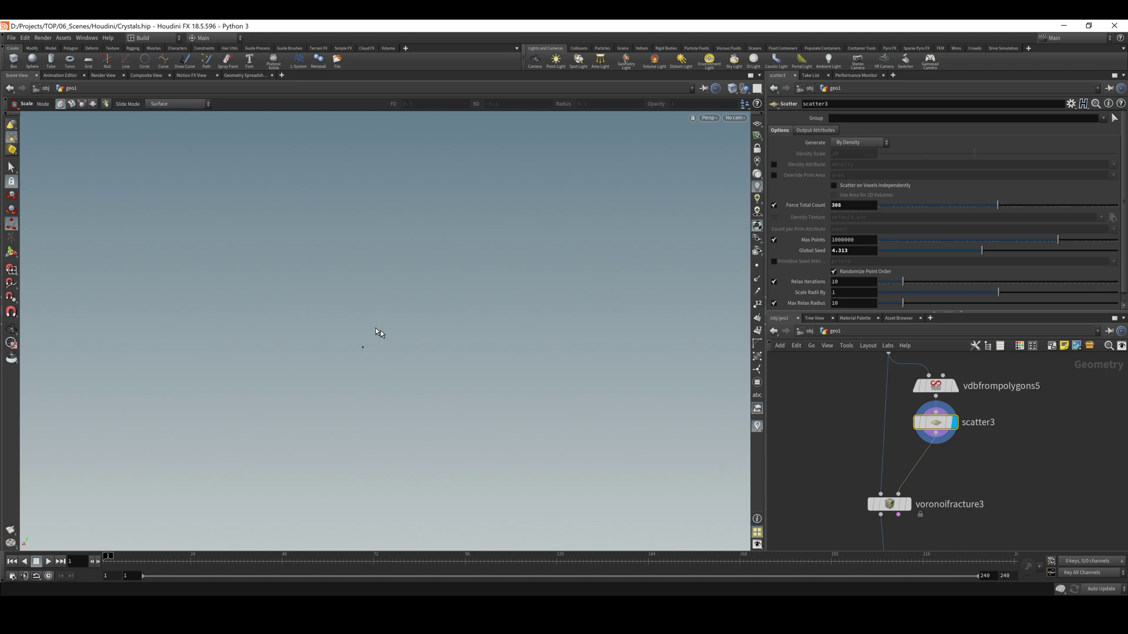
key("Escape")
right_click_drag(439, 399, 611, 423)
middle_click_drag(513, 358, 597, 289)
right_click_drag(483, 347, 758, 359)
left_click_drag(758, 360, 531, 358)
scroll(531, 358, "up", 3)
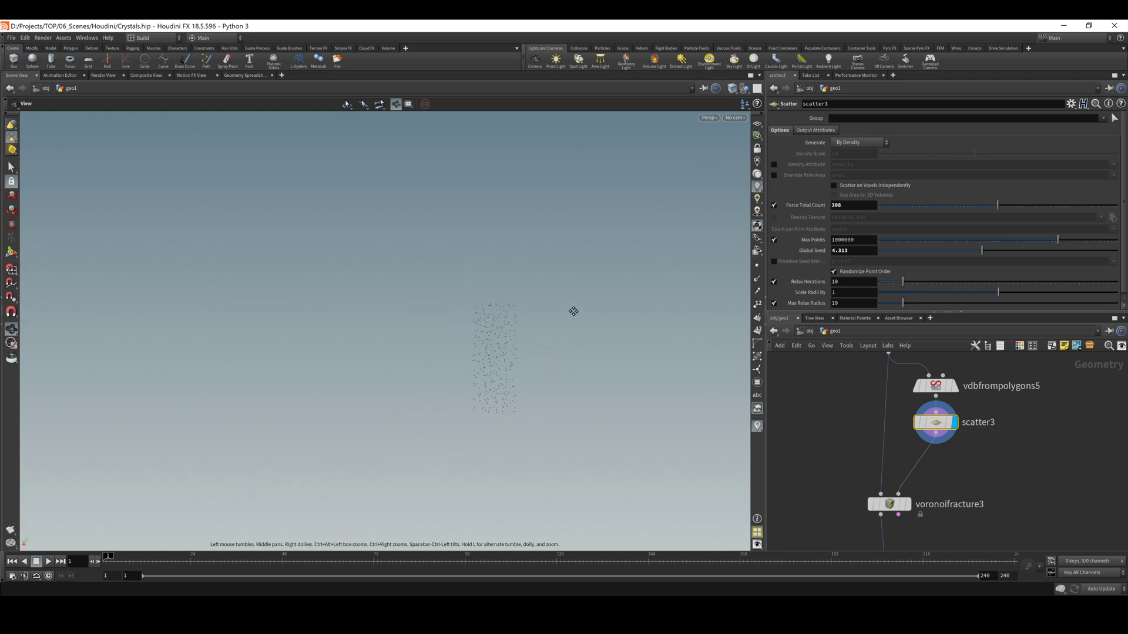
middle_click_drag(493, 358, 493, 353)
Display the voronoifracture3 output and examine the fractured tube in wireframe shading.
middle_click_drag(805, 466, 820, 433)
left_click(921, 471)
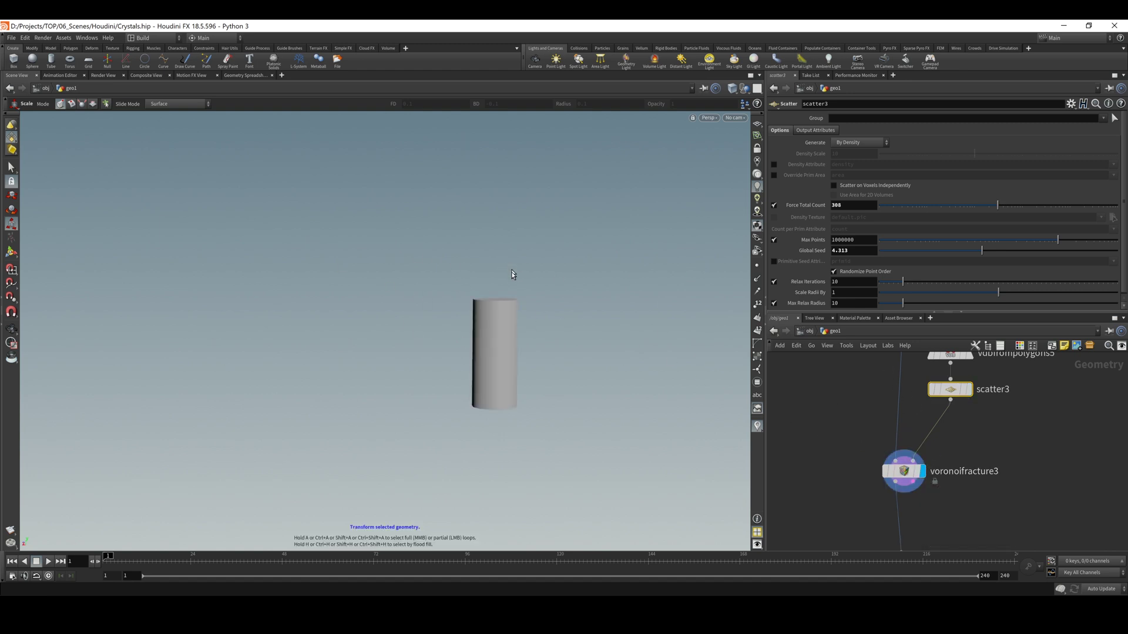
key("w")
key("Escape")
left_click_drag(627, 236, 498, 273)
right_click_drag(435, 333, 592, 338)
mouse_move(592, 338)
left_mouse_down()
mouse_move(523, 337)
mouse_move(547, 329)
left_mouse_up()
key("w")
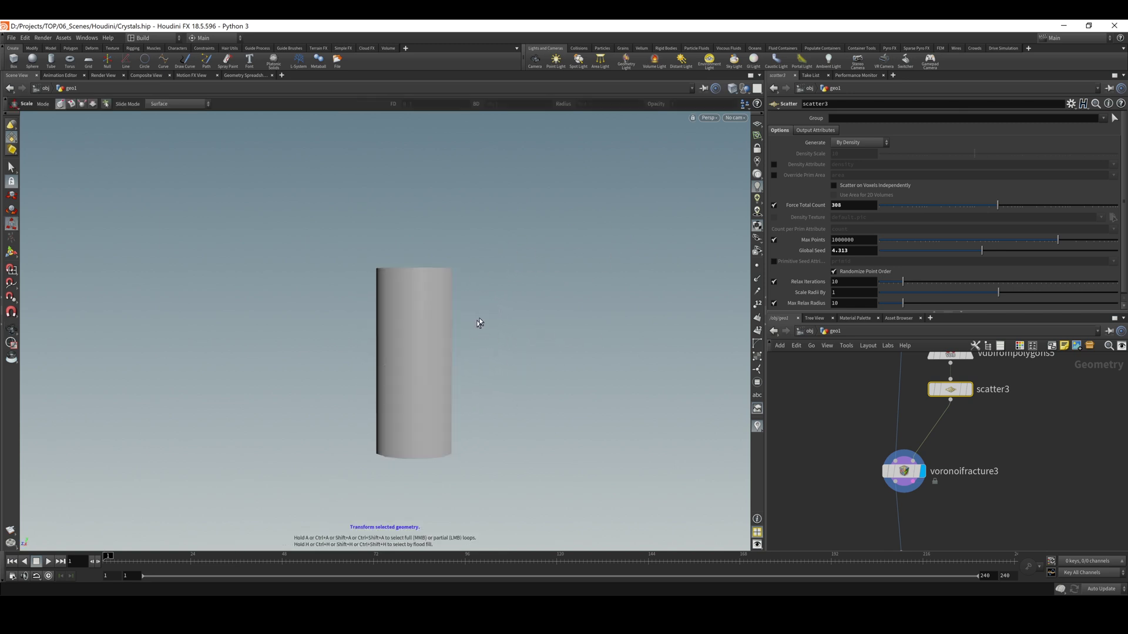
middle_click_drag(987, 510, 970, 417)
scroll(966, 423, "down", 3)
scroll(947, 459, "up", 3)
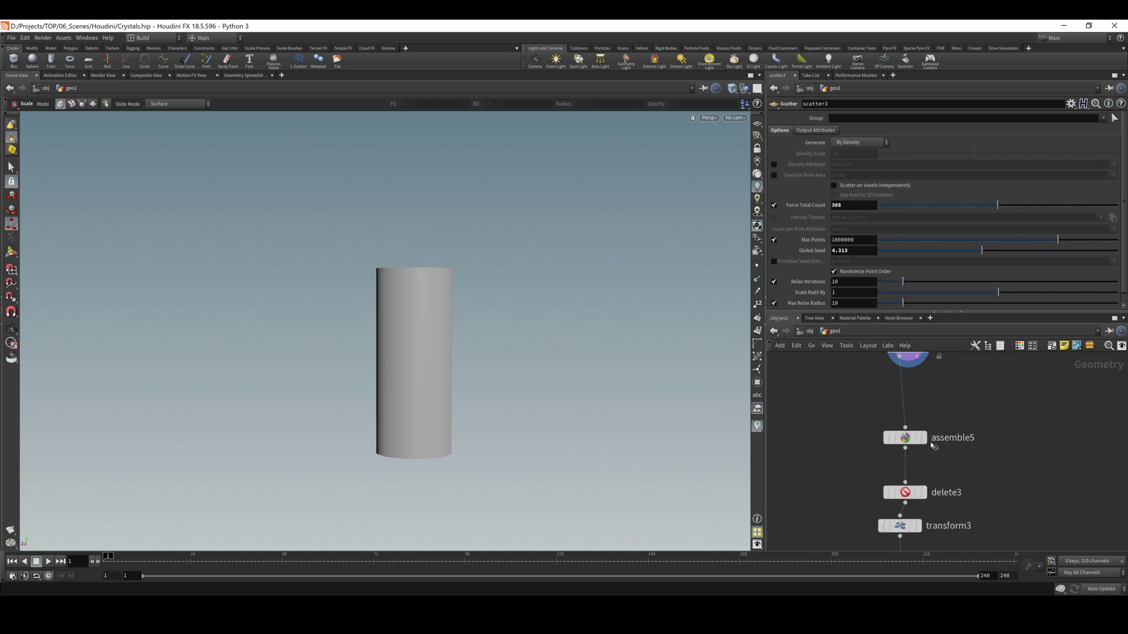
key("w")
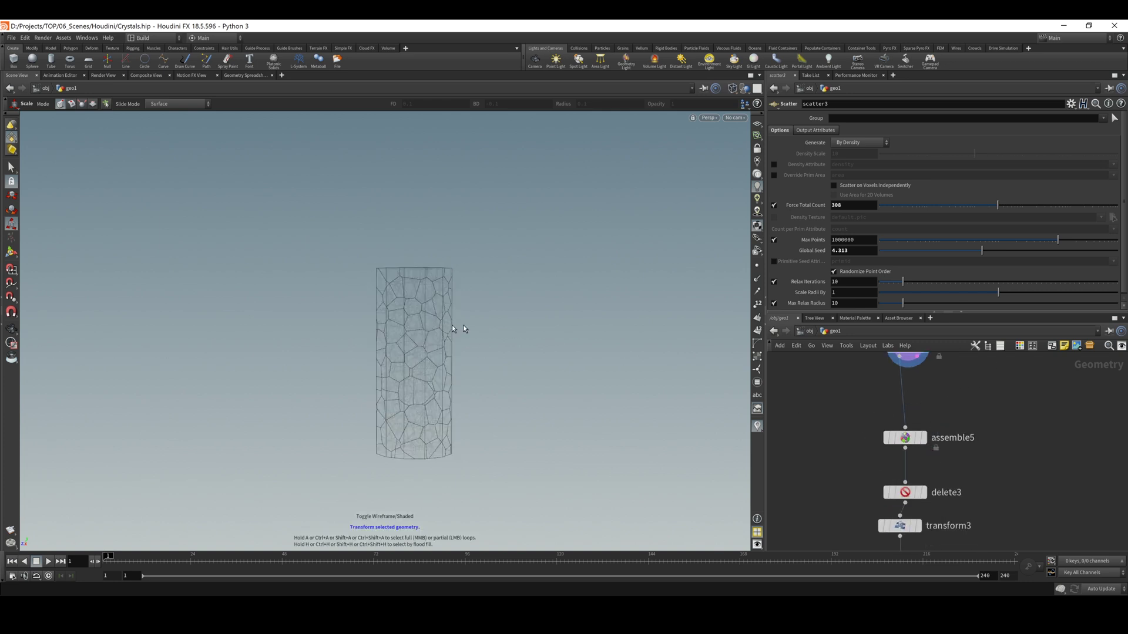
Alternate the display between assemble5 and voronoifracture3 to compare their geometry, ending on assemble5.
left_click(924, 440)
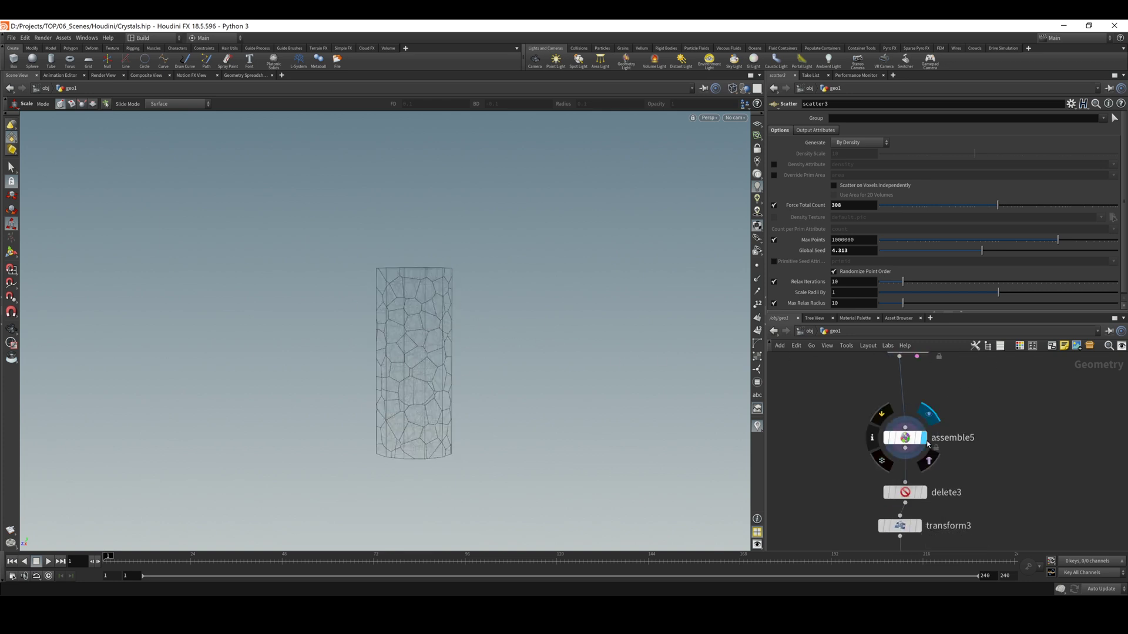
middle_click_drag(976, 399, 977, 435)
left_click(931, 389)
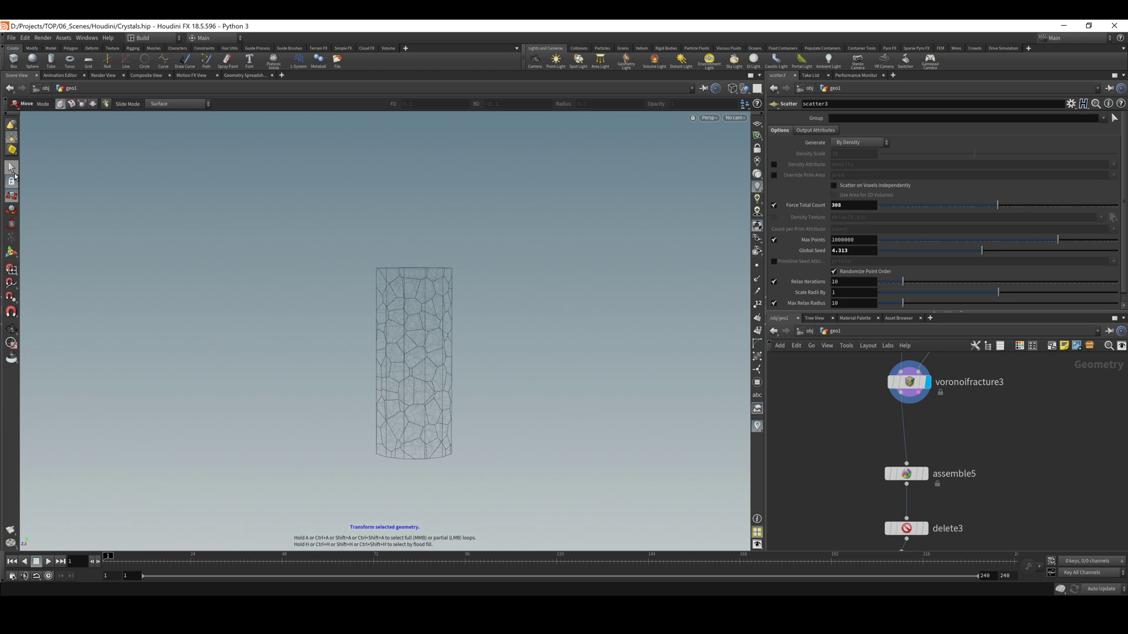
left_click(13, 170)
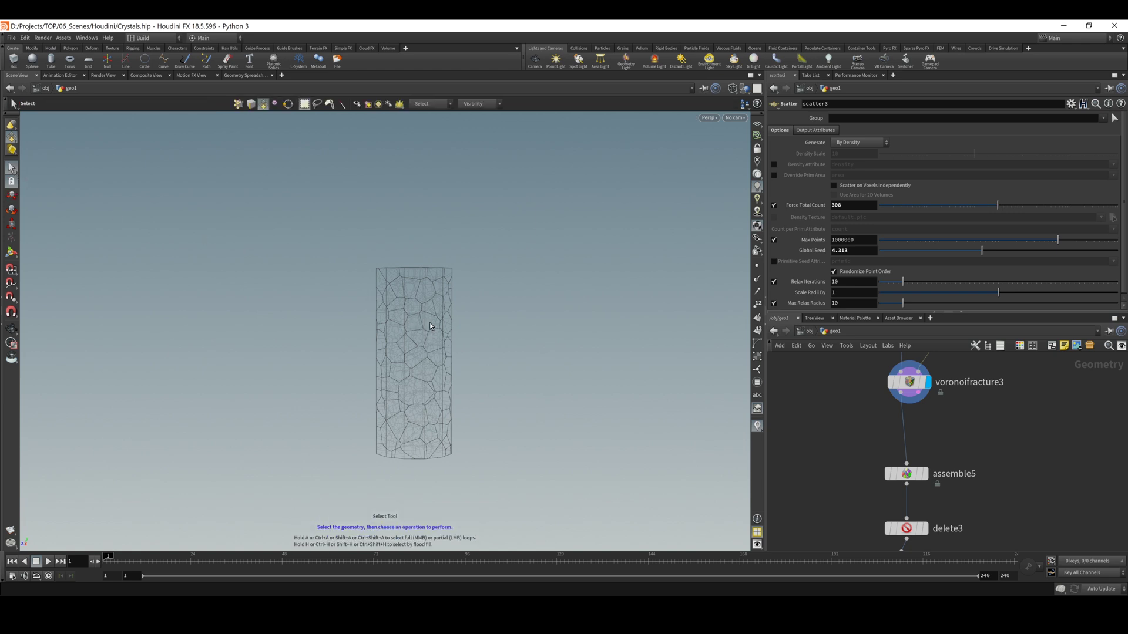
left_click_drag(464, 307, 429, 344, "alt")
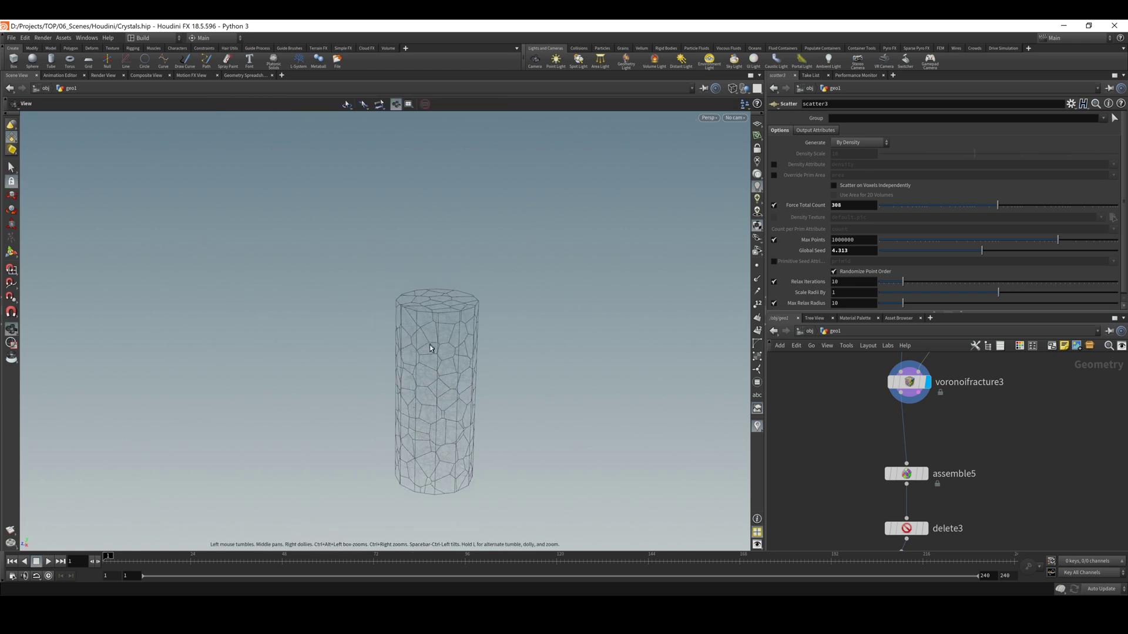
left_click(924, 473)
left_click_drag(479, 346, 504, 340, "alt")
right_click_drag(543, 354, 722, 405, "alt")
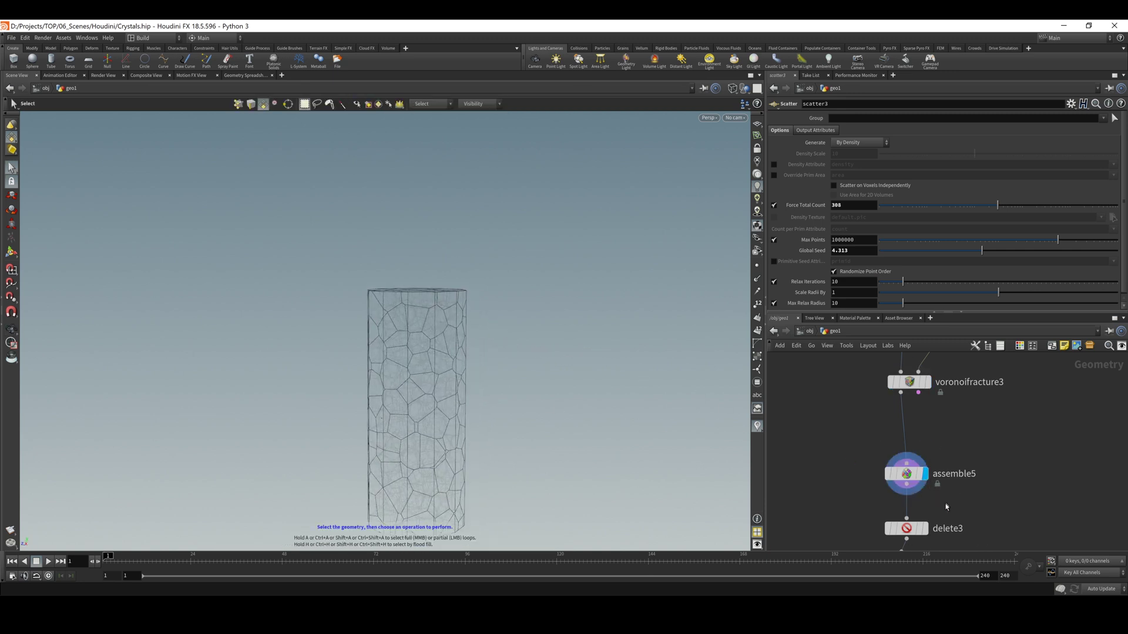
Show the assemble5 settings and box-select packed pieces along one side of the cylinder.
left_click(907, 473)
left_click_drag(412, 353, 471, 320)
left_click_drag(514, 370, 443, 277)
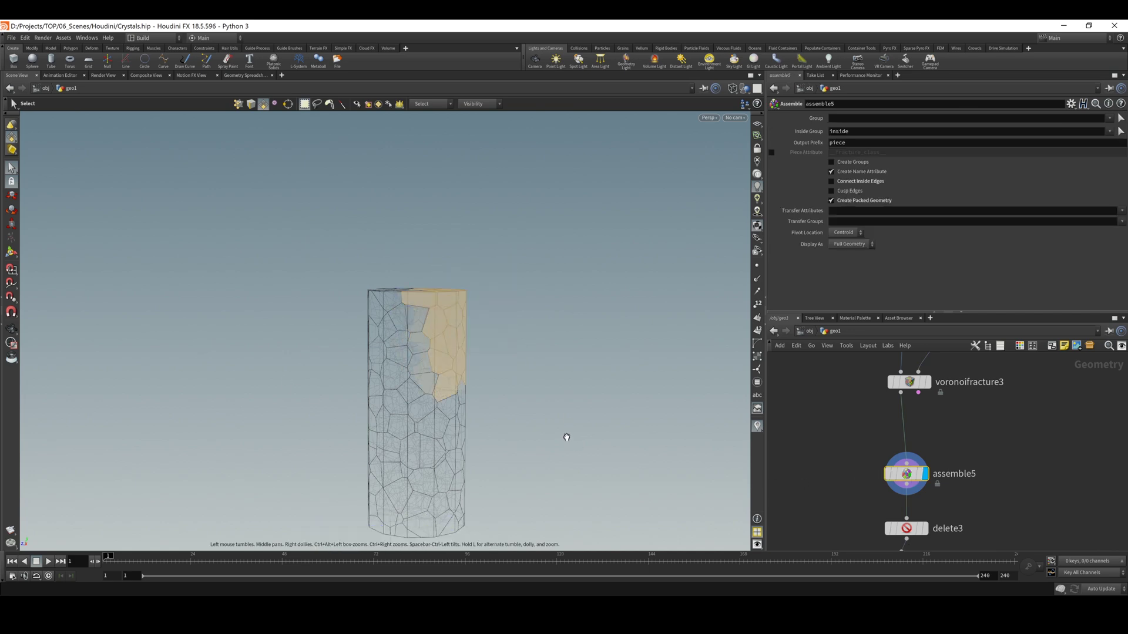
middle_click_drag(566, 433, 559, 370, "alt")
left_click_drag(558, 418, 404, 194)
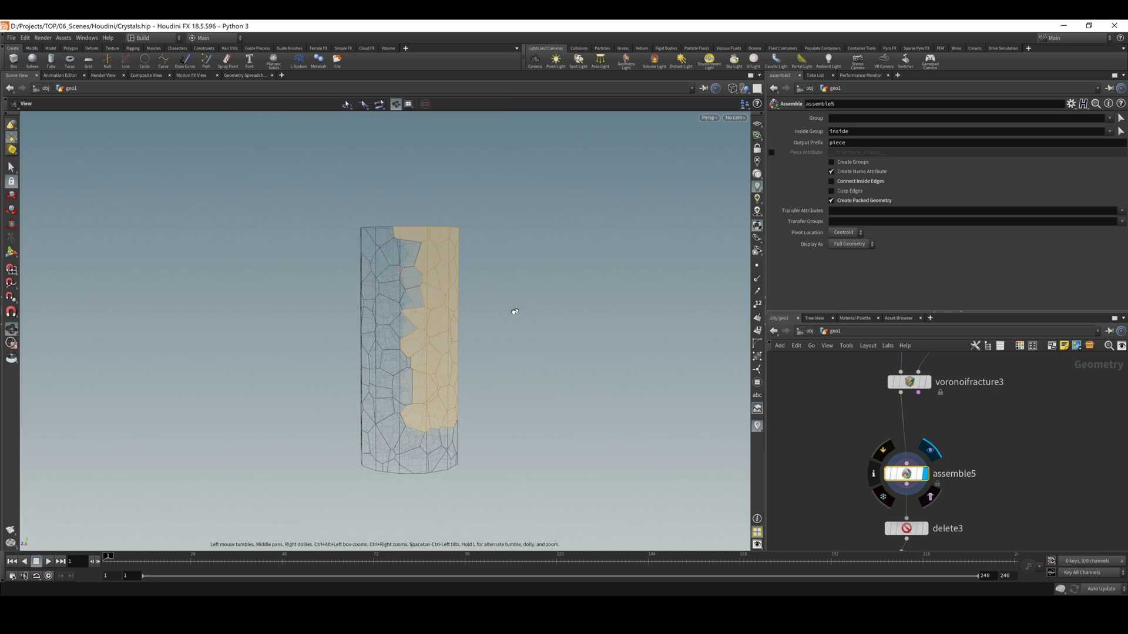
Examine the selected packed pieces from several angles in shaded and wireframe view, picking a single piece.
left_click_drag(513, 309, 335, 310, "alt")
right_click_drag(529, 331, 779, 359, "alt")
key("s")
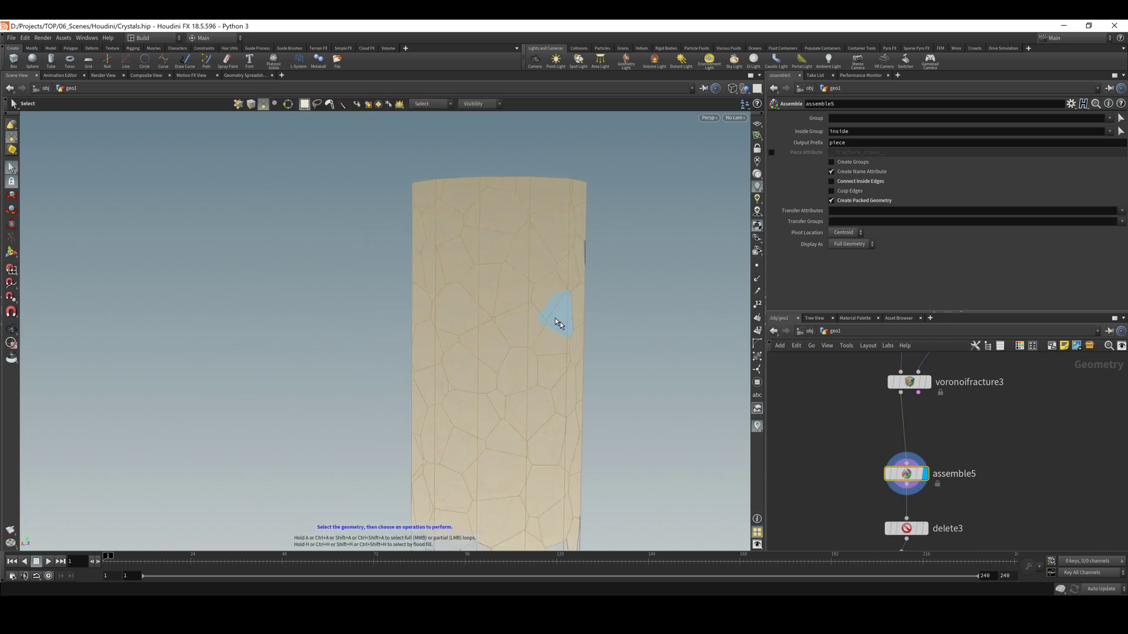
key("w")
left_click_drag(700, 308, 729, 316, "alt")
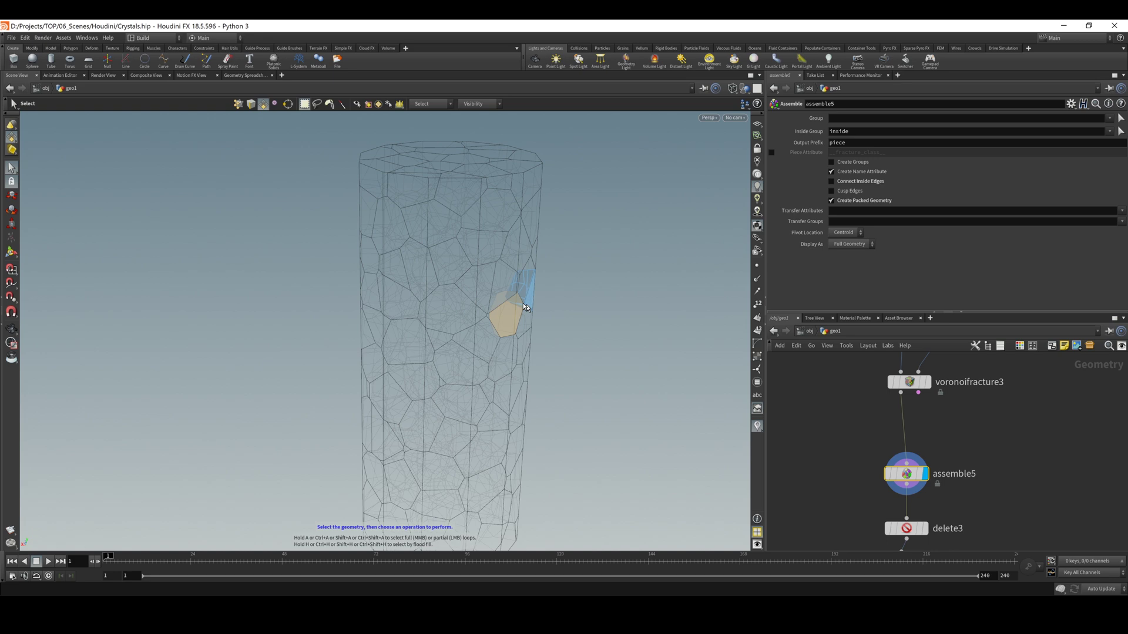
left_click_drag(612, 362, 629, 327, "alt")
right_click_drag(629, 327, 542, 364, "alt")
left_click_drag(541, 364, 511, 336)
Box-select a larger group of packed pieces on the cylinder's side and view it from another angle.
key("s")
left_click_drag(576, 431, 466, 176)
key("Escape")
mouse_move(581, 301)
left_mouse_down()
mouse_move(618, 340)
mouse_move(579, 315)
left_mouse_up()
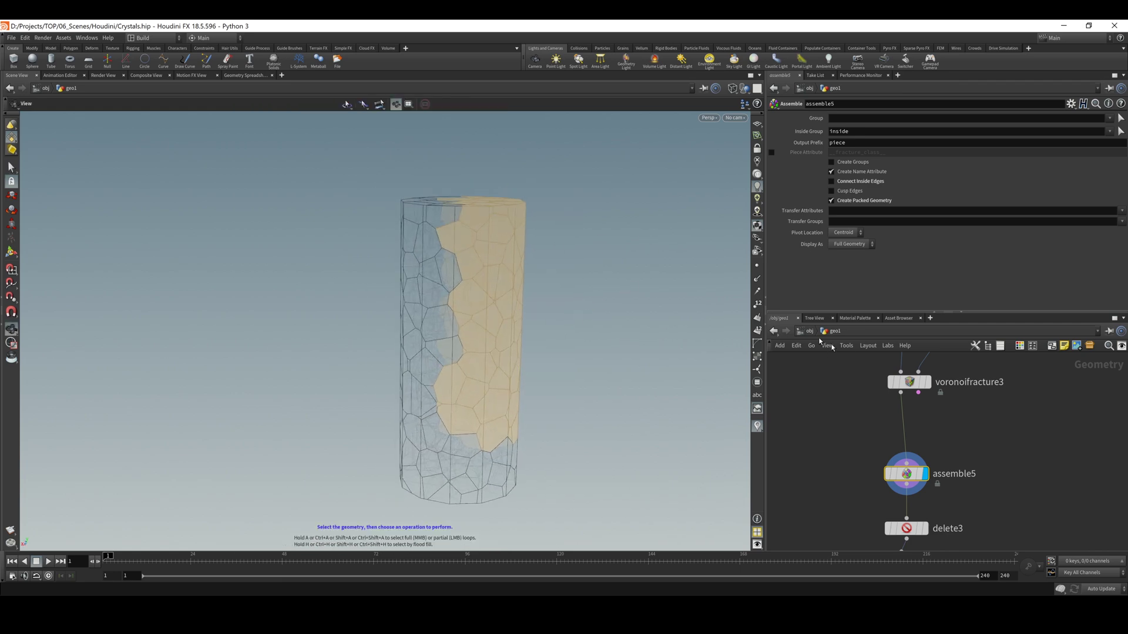
key("s")
Display the delete3 output and clear the node selection to examine the remaining pieces.
middle_click_drag(1064, 468, 1048, 376)
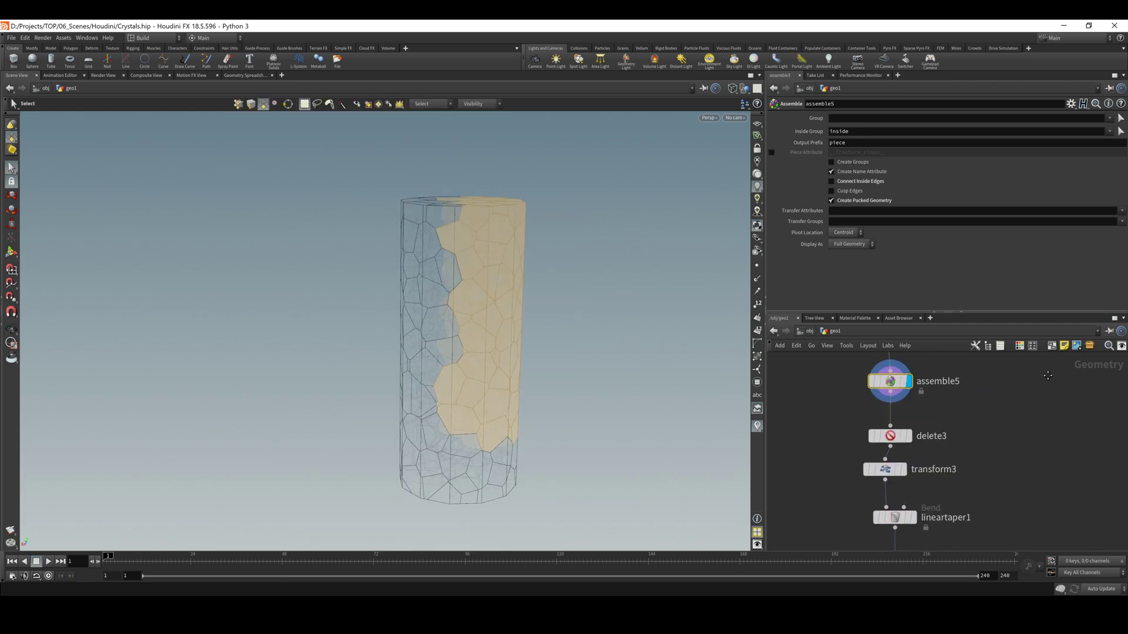
left_click(909, 437)
key("Escape")
left_click_drag(627, 282, 687, 312)
key("s")
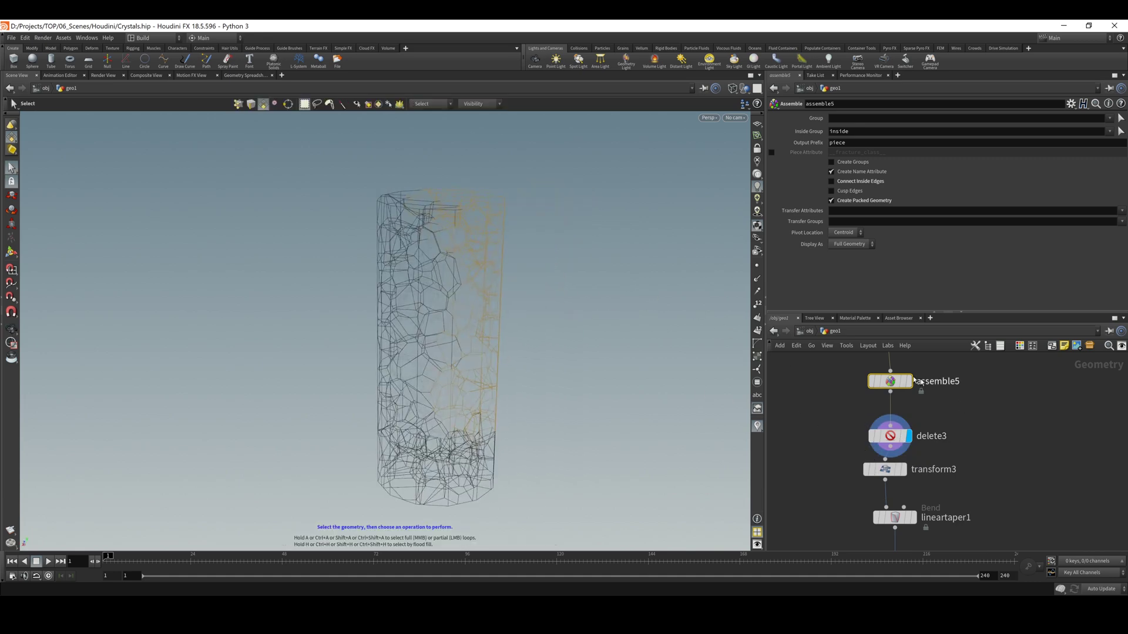
left_click(1014, 444)
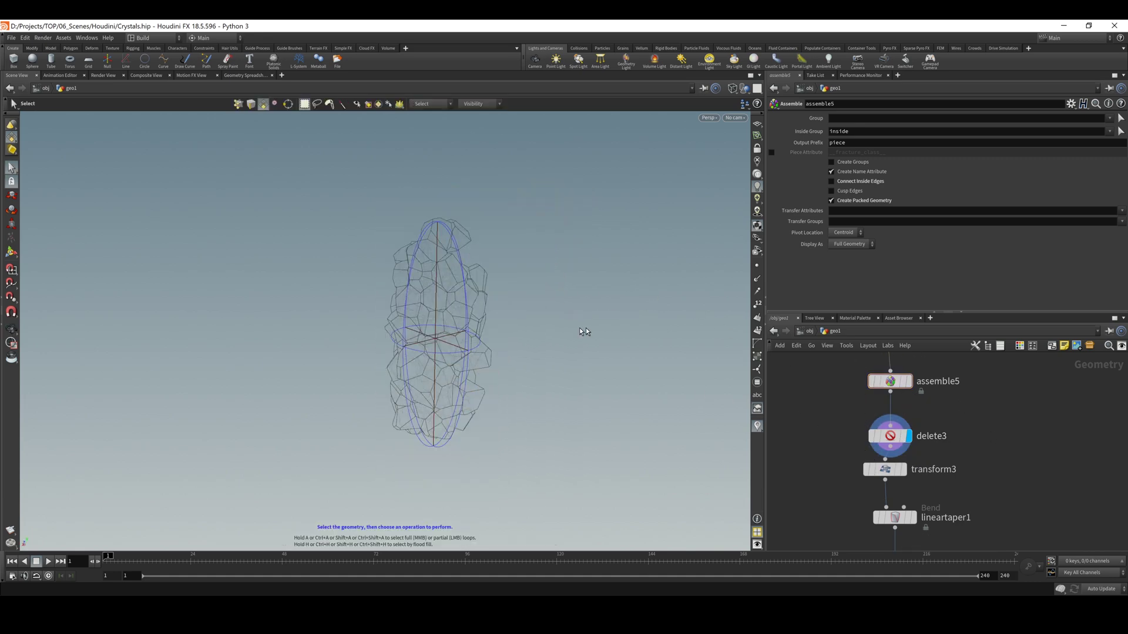
Inspect the delete3 node's Number and Bounding Volume settings along with its bounding sphere around the pieces.
left_click(890, 436)
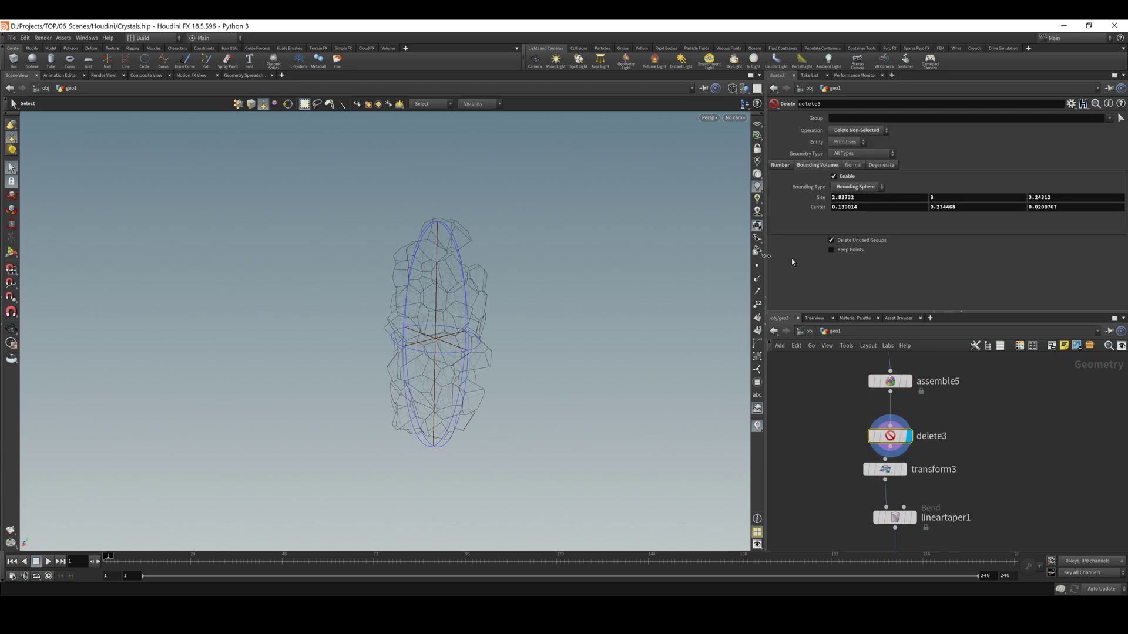
left_click(779, 165)
left_click(817, 165)
key("Escape")
left_click_drag(403, 252, 446, 290)
key("s")
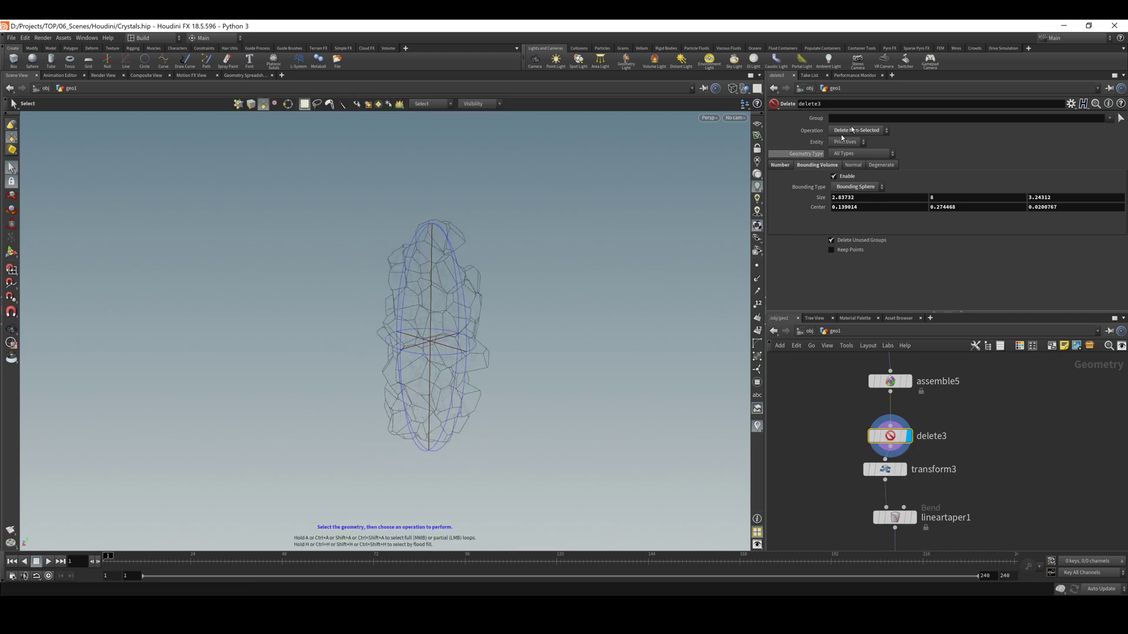
Display the transform3 output and examine the vertically stretched pieces in wireframe.
middle_click_drag(1021, 475, 1032, 410)
left_click(915, 405)
right_click_drag(576, 286, 345, 293, "alt")
middle_click_drag(525, 320, 478, 342, "alt")
left_click_drag(479, 342, 546, 329)
key("s")
Show the transform3 scale settings and examine the stretched rock in shaded view.
left_click(927, 406)
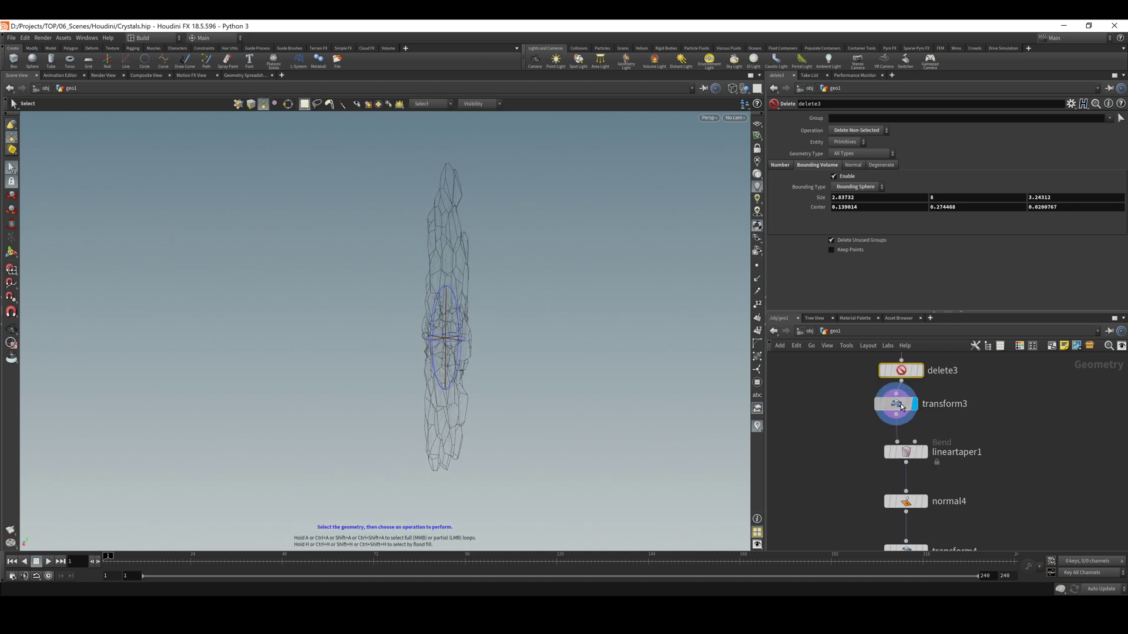
key("w")
key("Escape")
left_click_drag(534, 280, 483, 289)
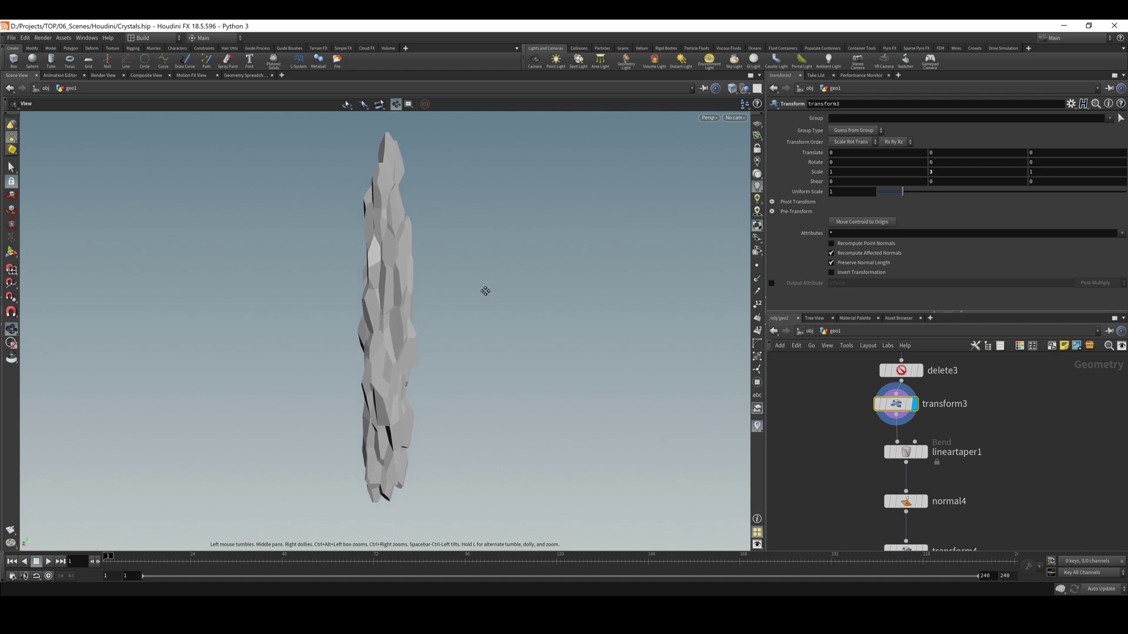
key("s")
Display the lineartaper1 Bend node and set its Taper to 2.3 and Squish to 0.687.
mouse_move(925, 451)
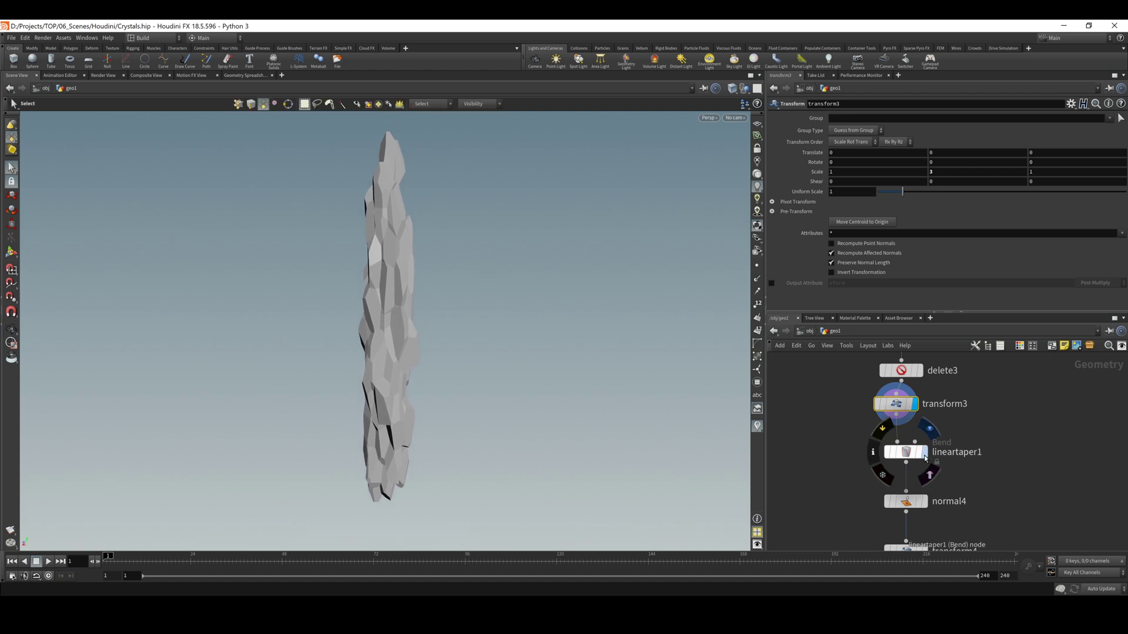
left_click(925, 453)
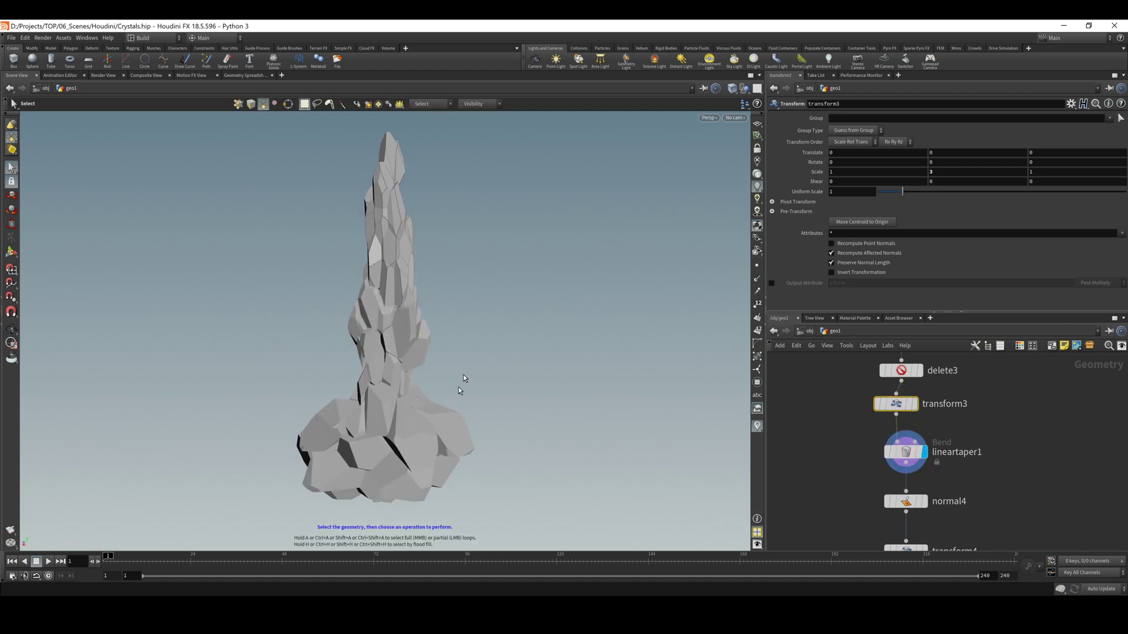
left_click(903, 453)
left_click_drag(917, 231, 1048, 211)
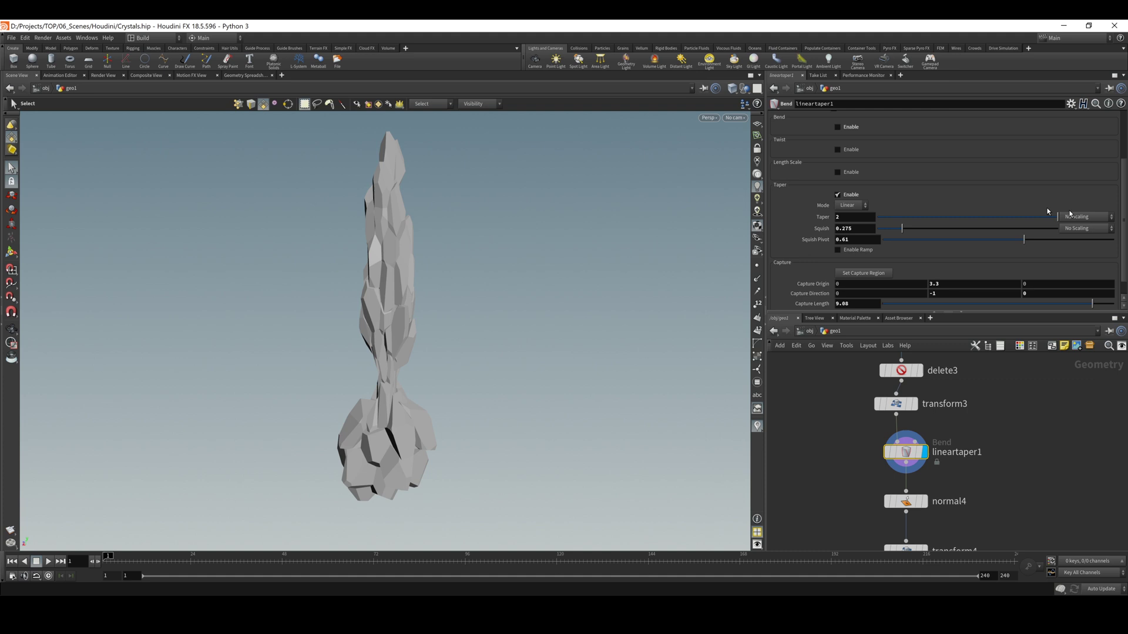
left_click_drag(903, 232, 939, 233)
middle_click_drag(811, 223, 818, 225)
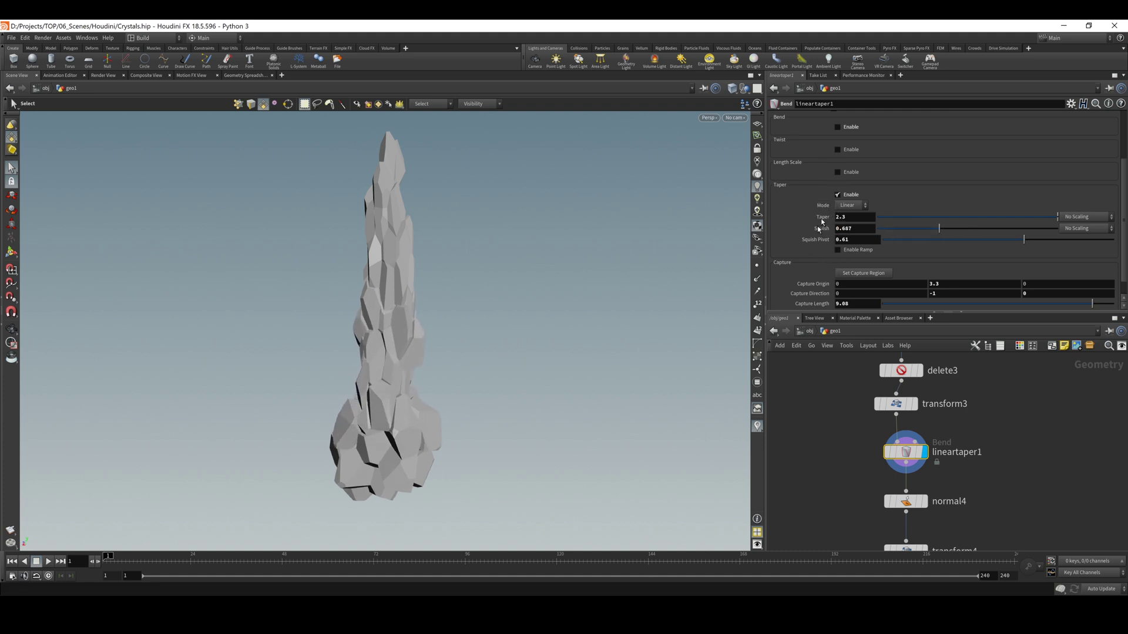
Display the normal4 output and examine the tapered crystal with its normals applied.
scroll(1007, 434, "down", 3)
middle_click_drag(997, 453, 964, 420)
scroll(941, 444, "up", 3)
left_click(915, 430)
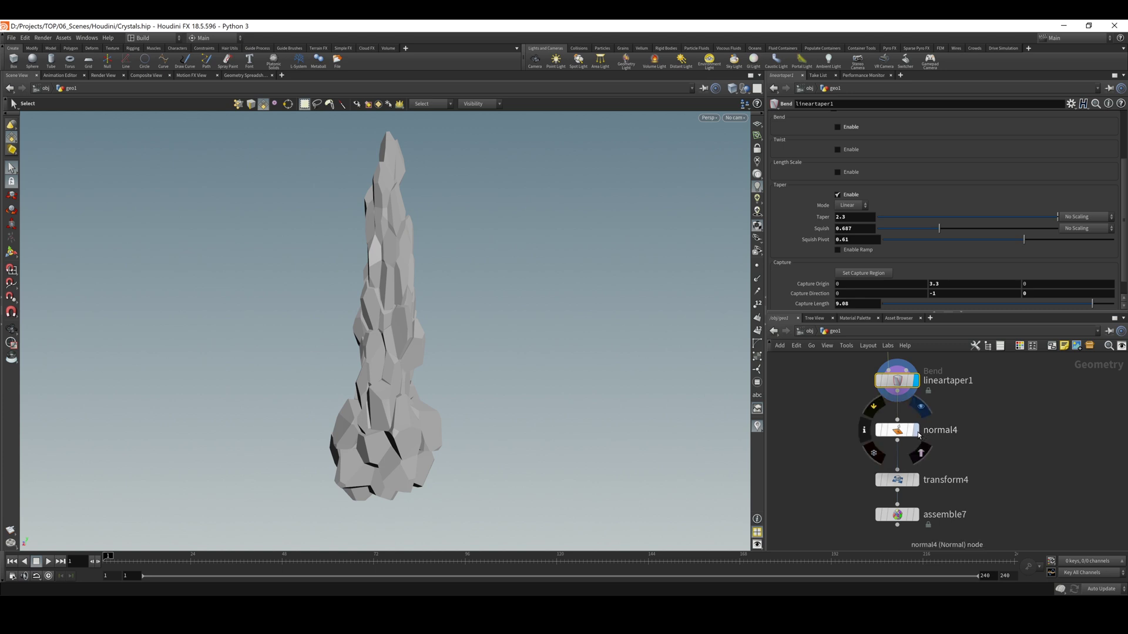
middle_click_drag(985, 474, 986, 439)
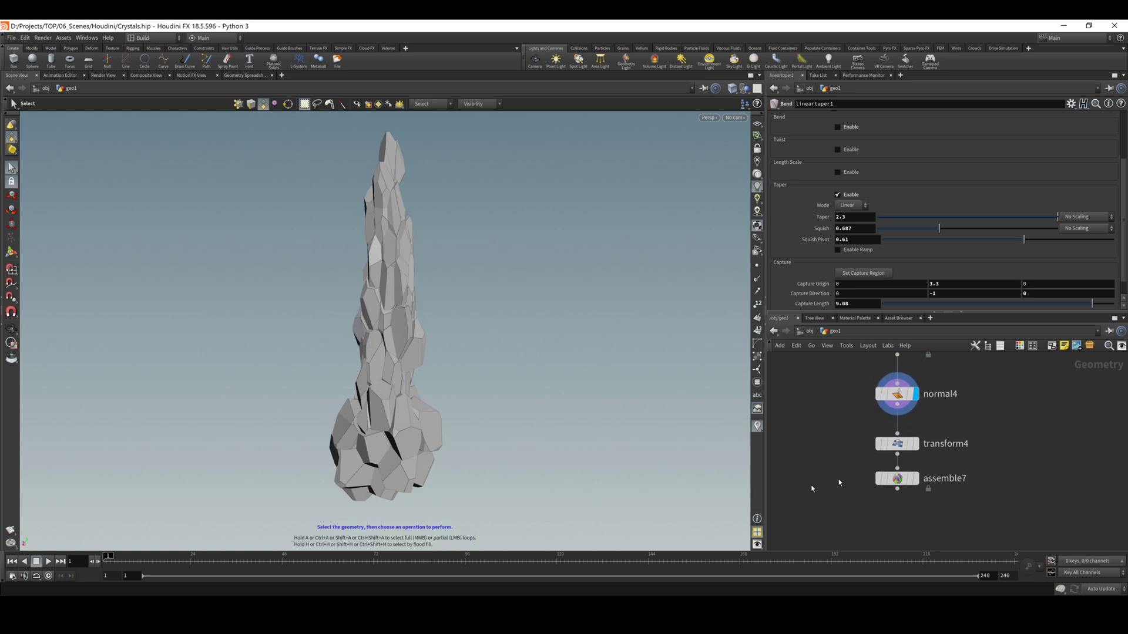
Display the transform4 output, then examine the Uniform Scale of transform4 and the packing options of assemble7.
left_click(915, 444)
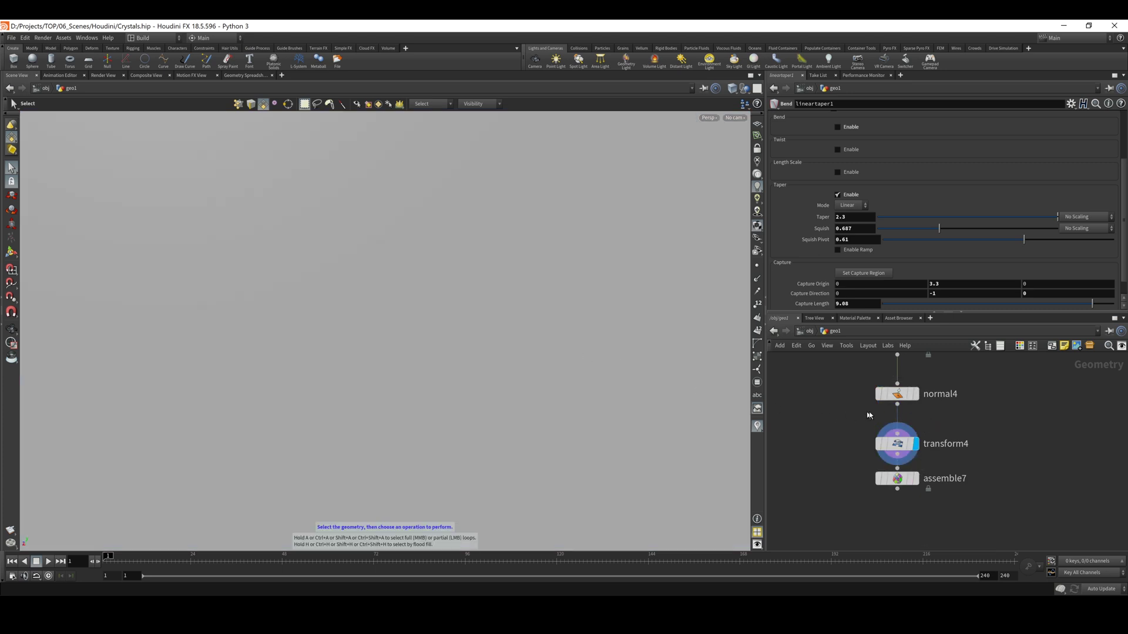
left_click(907, 447)
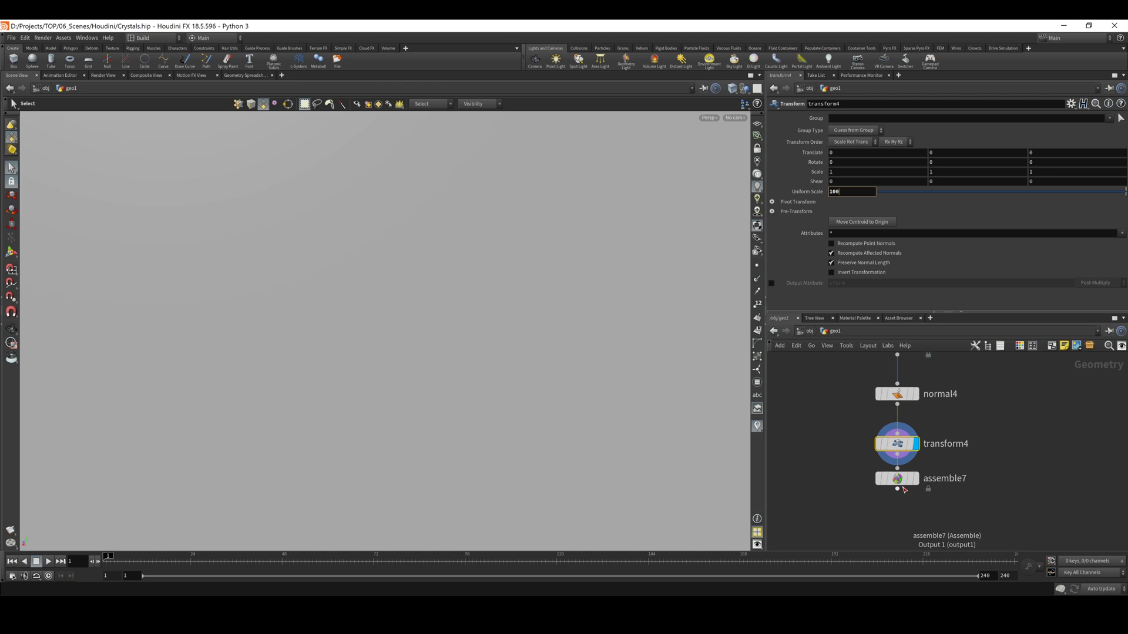
middle_click_drag(990, 455, 981, 424)
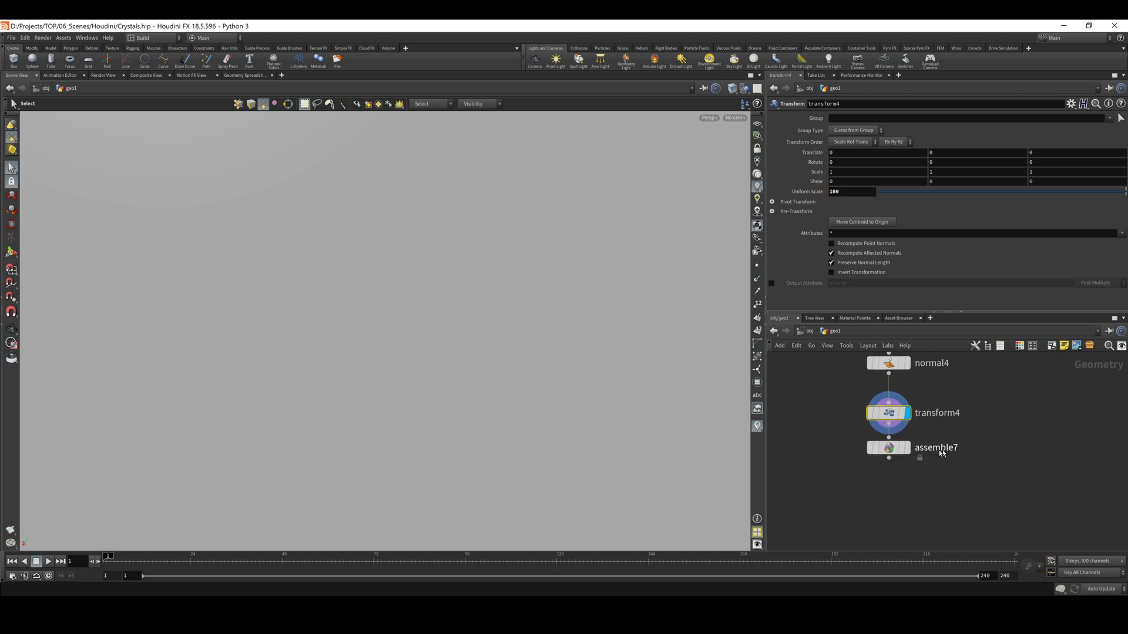
left_click(890, 448)
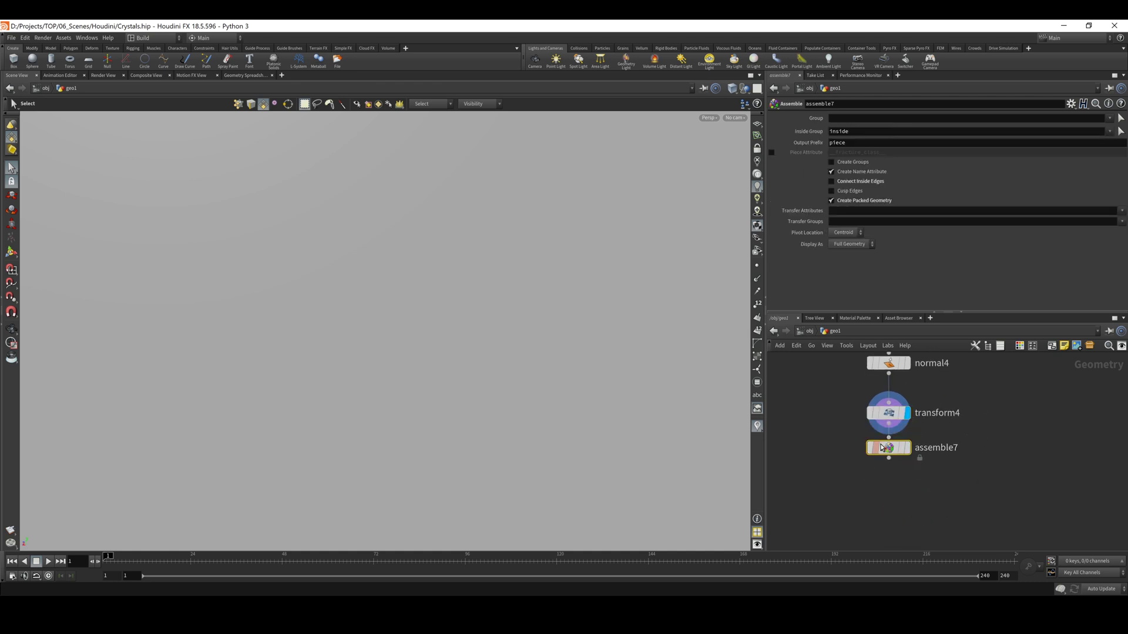
Detach the output0 node from the assemble8 chain and connect it below assemble7.
scroll(890, 447, "down", 10)
scroll(1041, 467, "up", 5)
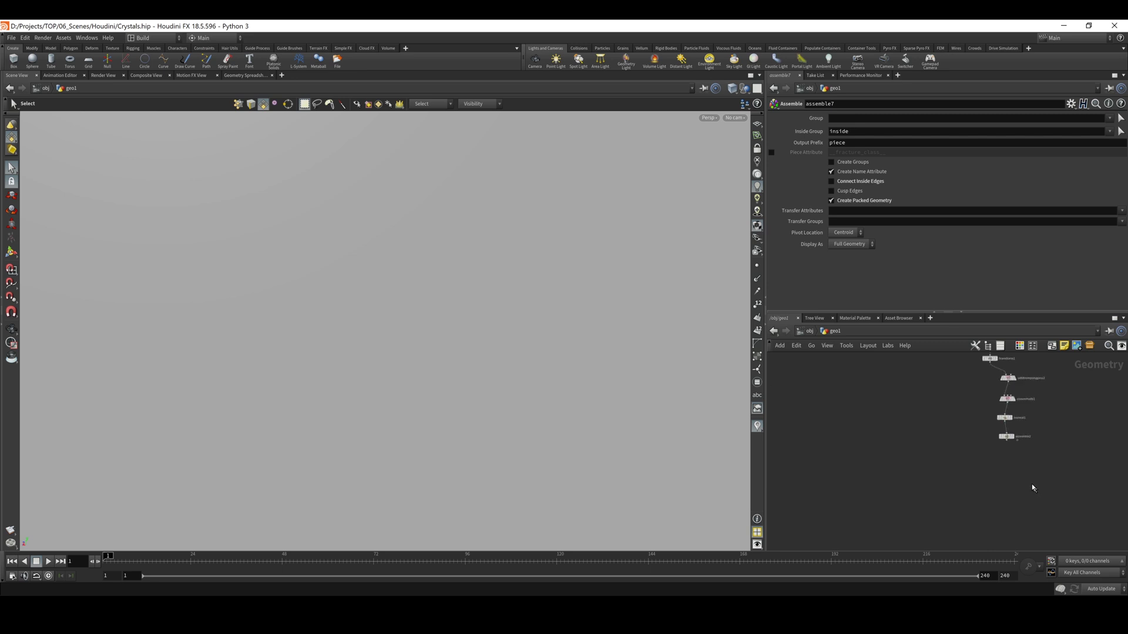
scroll(986, 435, "down", 5)
middle_click_drag(938, 436, 799, 401)
scroll(961, 438, "up", 8)
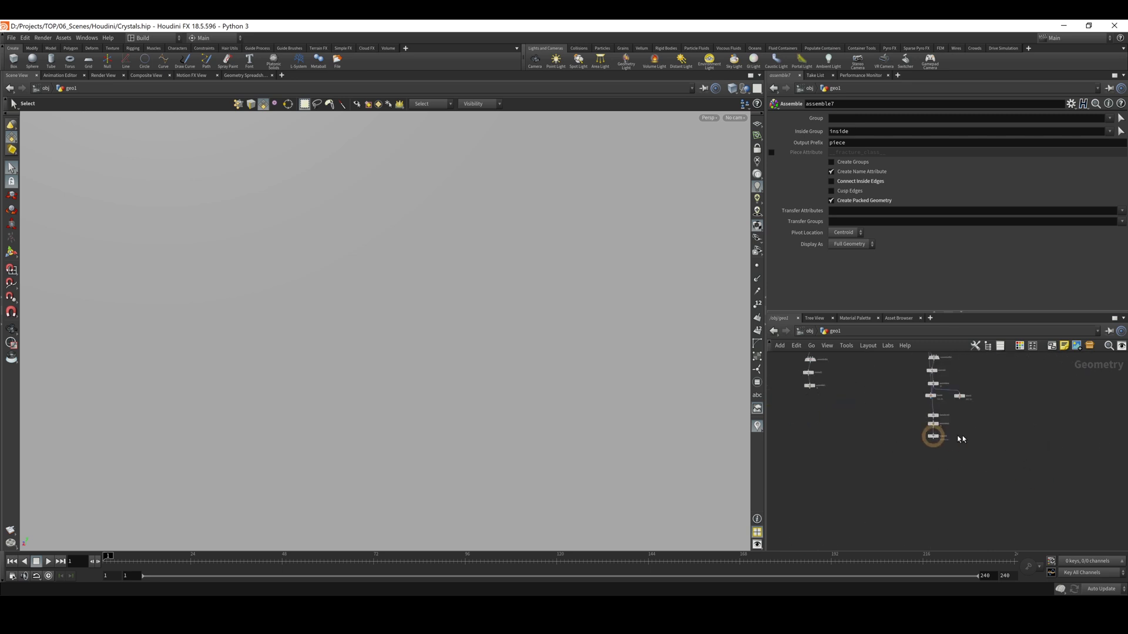
left_click_drag(950, 453, 889, 441)
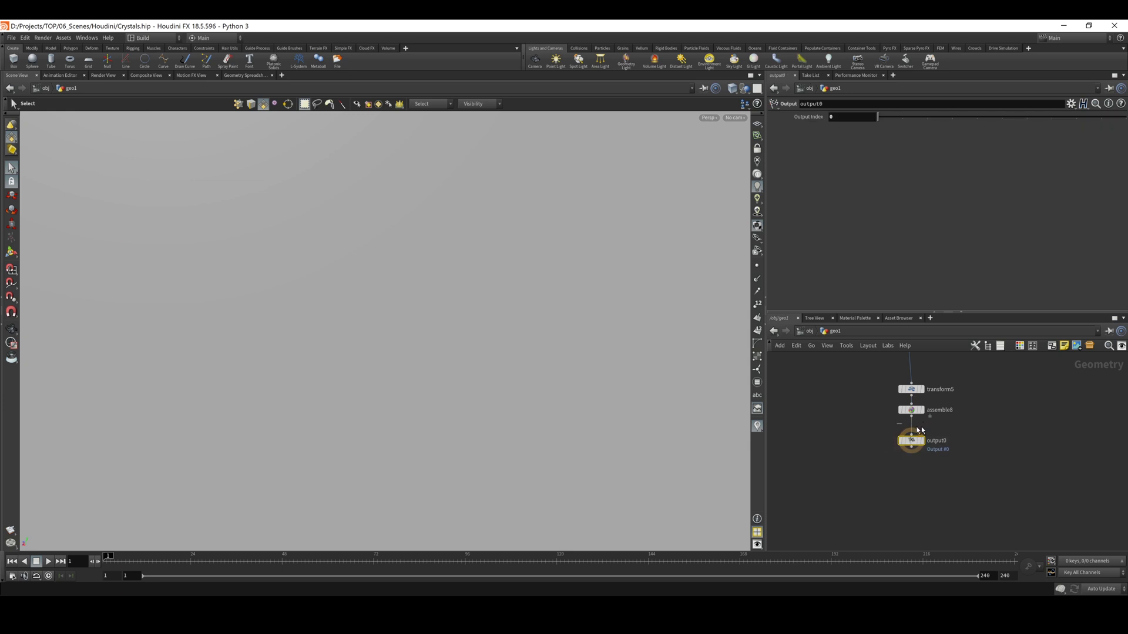
left_click_drag(913, 442, 814, 449)
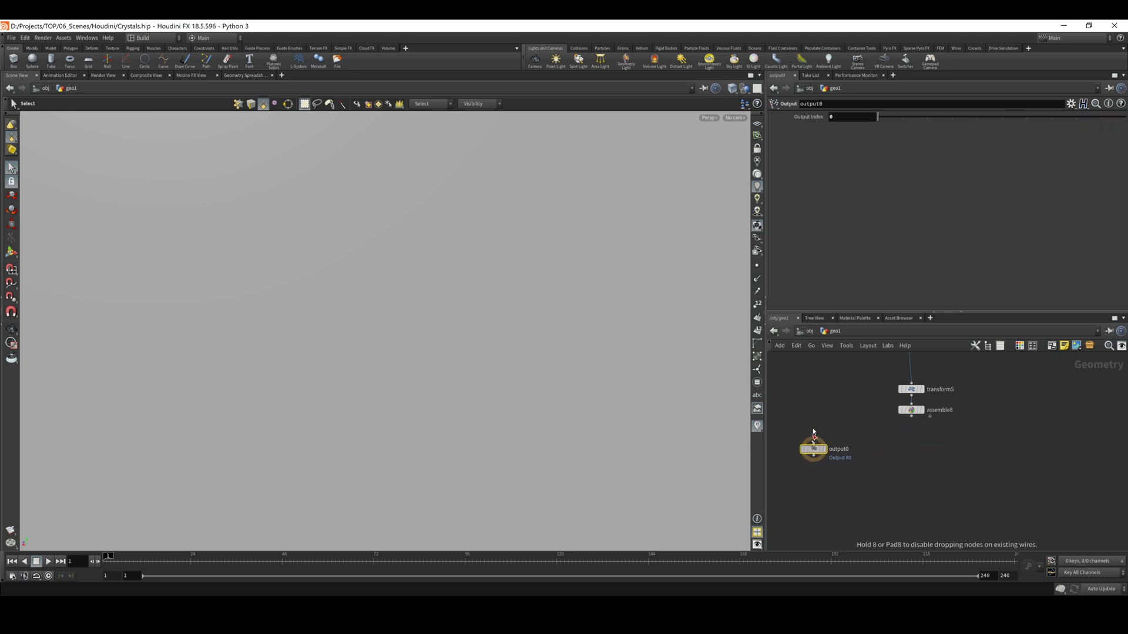
scroll(847, 403, "down", 6)
middle_click_drag(784, 406, 1031, 438)
left_click(1084, 456)
left_click(947, 440)
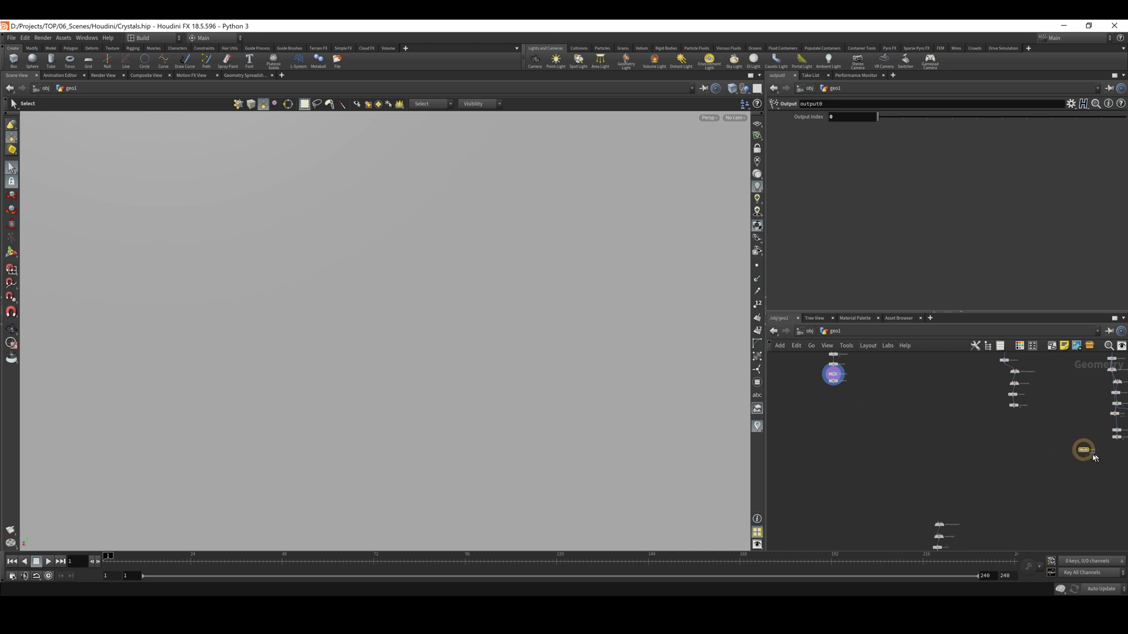
left_click_drag(1082, 449, 833, 394)
scroll(833, 385, "up", 5)
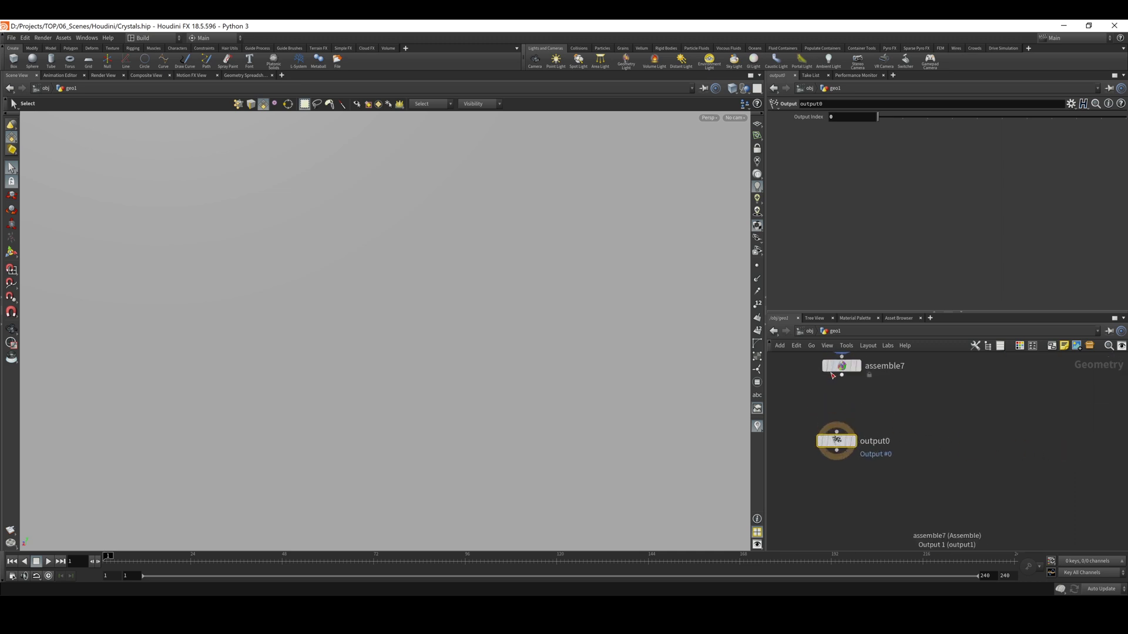
Rename the output node under assemble7 as Export and display its output.
double_click(884, 443)
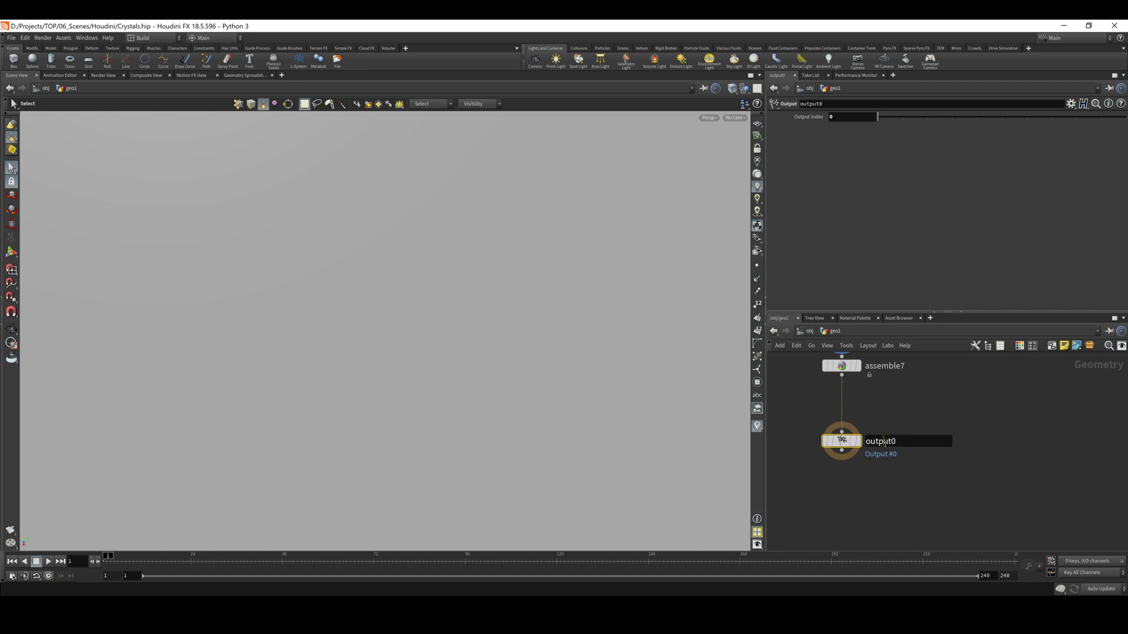
type("Export")
key("Return")
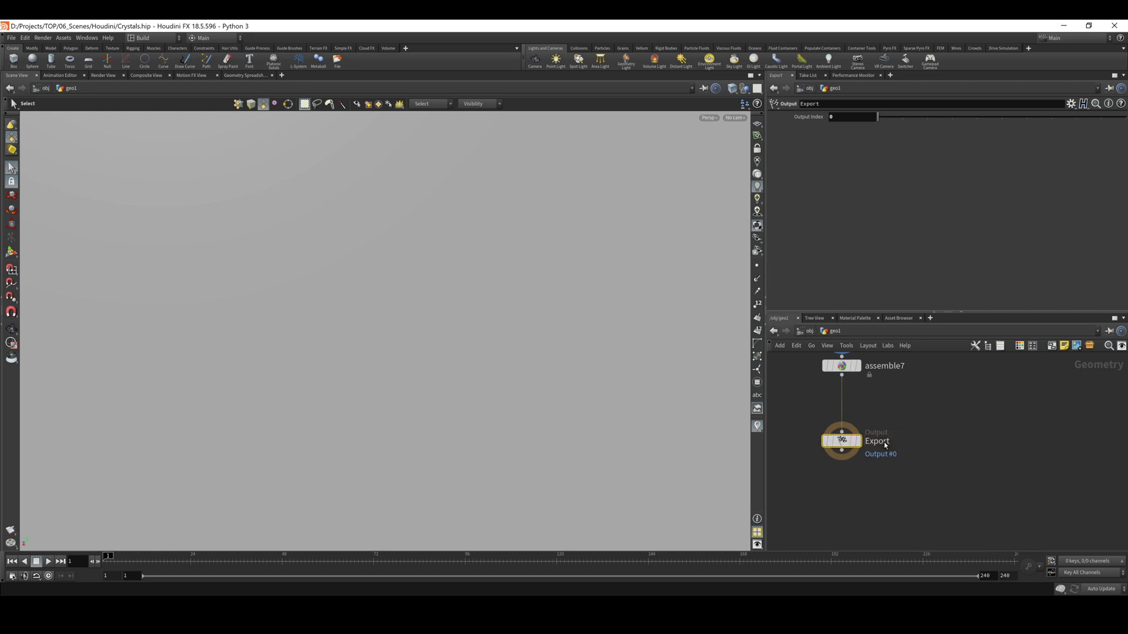
left_click(859, 423)
Add a new Tube node in an empty area of the network and display its output.
scroll(938, 408, "down", 6)
middle_click_drag(945, 411, 1126, 502)
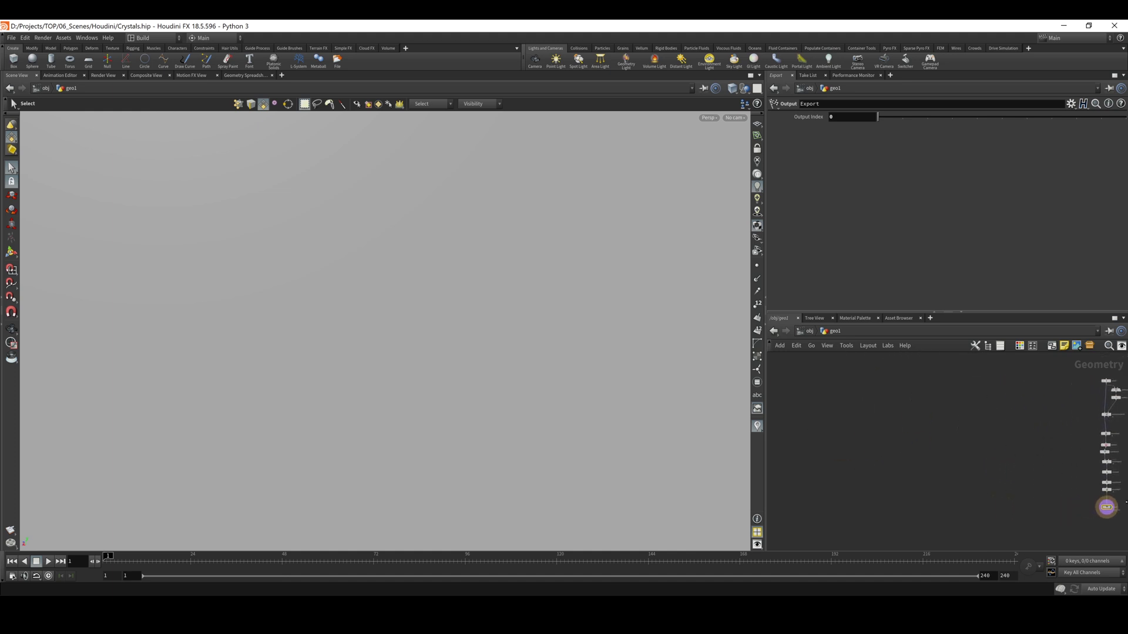
middle_click_drag(881, 456, 949, 466)
middle_click_drag(976, 408, 703, 373)
middle_click_drag(906, 376, 942, 383)
scroll(918, 387, "up", 5)
middle_click_drag(904, 456, 894, 385)
scroll(775, 470, "down", 2)
middle_click_drag(909, 433, 1022, 427)
scroll(909, 451, "down", 3)
middle_click_drag(909, 451, 1101, 456)
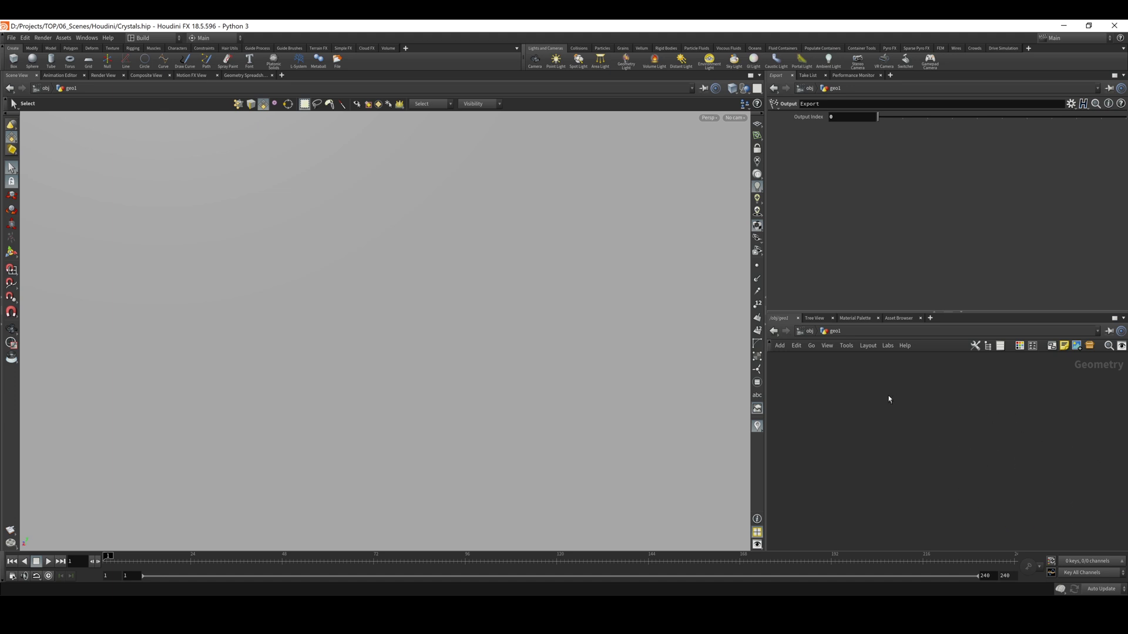
key("Tab")
type("tube")
key("Return")
left_click(934, 389)
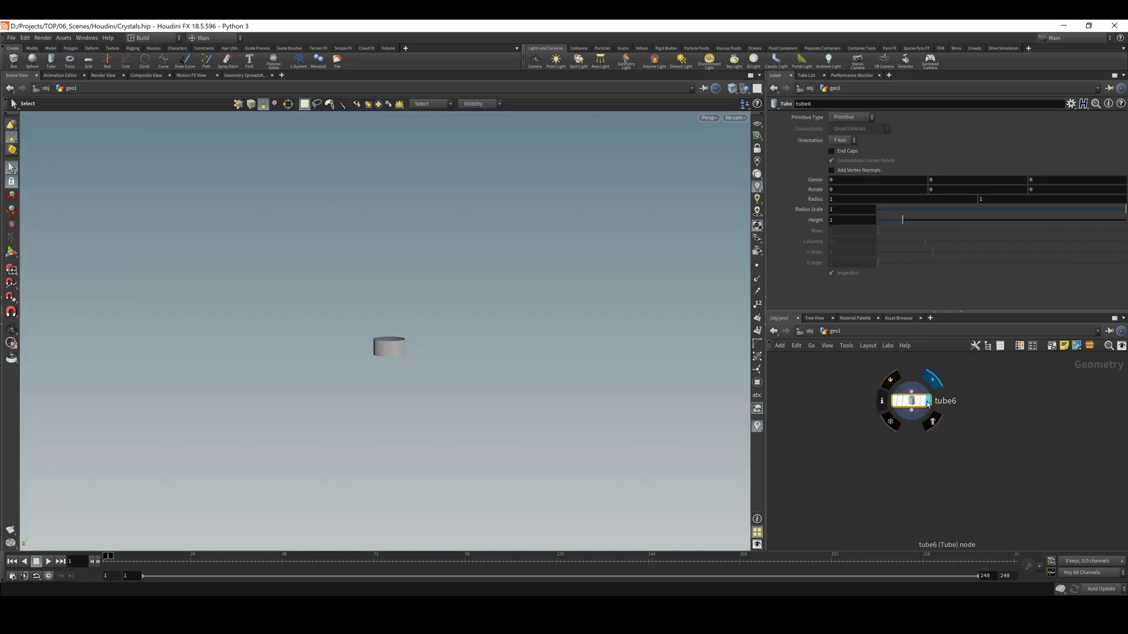
Set the new tube's Primitive Type to Polygon and enable End Caps.
scroll(384, 322, "up", 4)
left_click(857, 118)
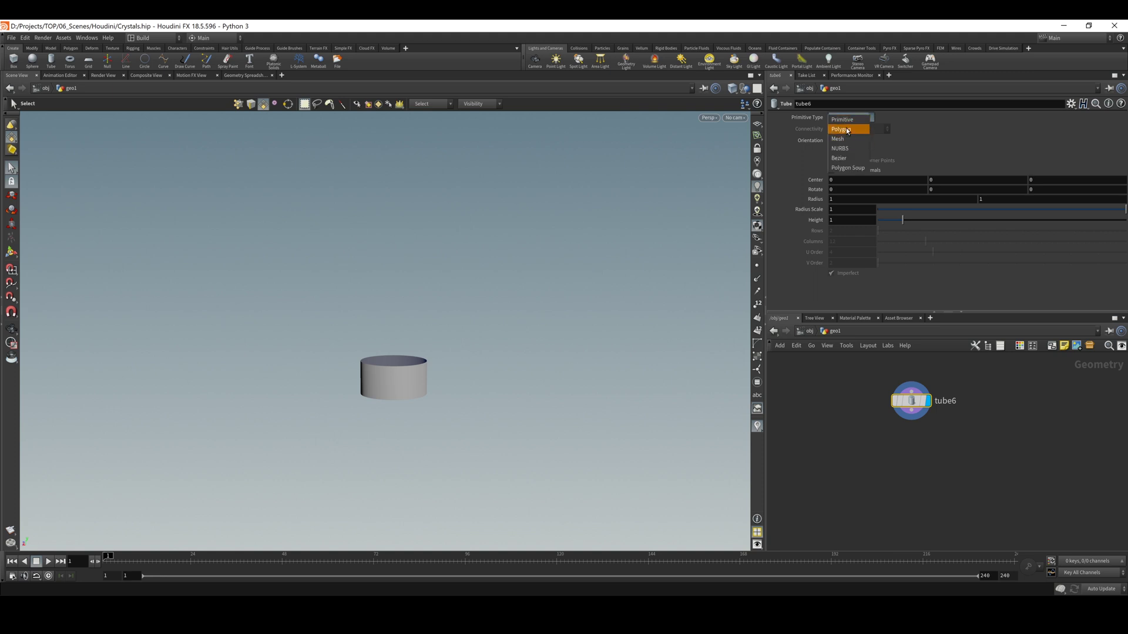
left_click(847, 130)
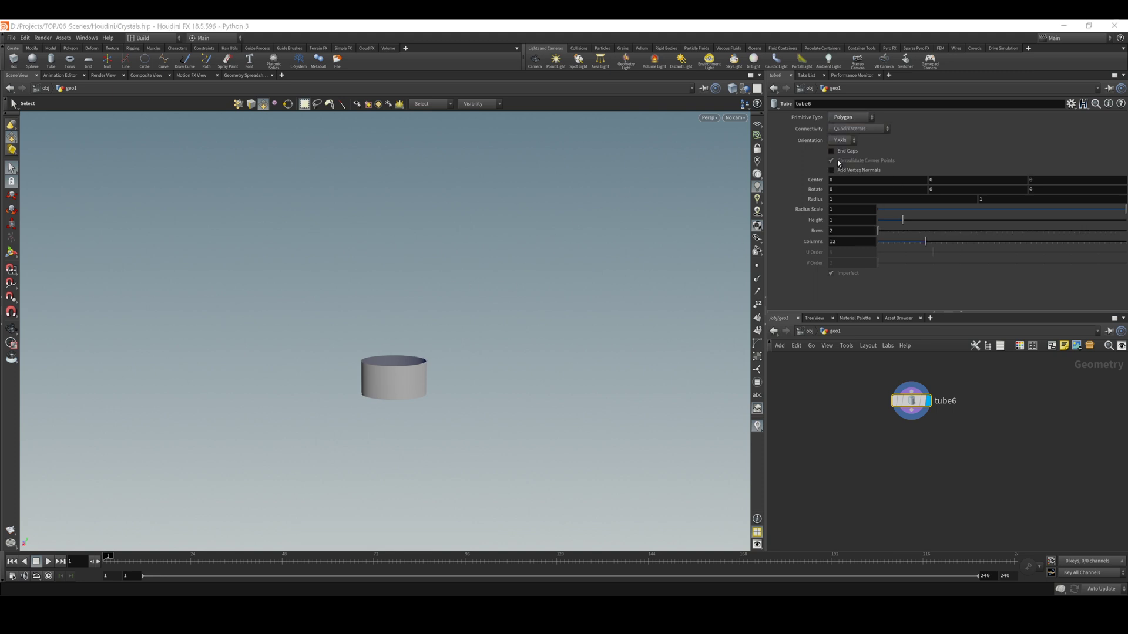
left_click(832, 151)
key("Escape")
left_click_drag(471, 335, 452, 375)
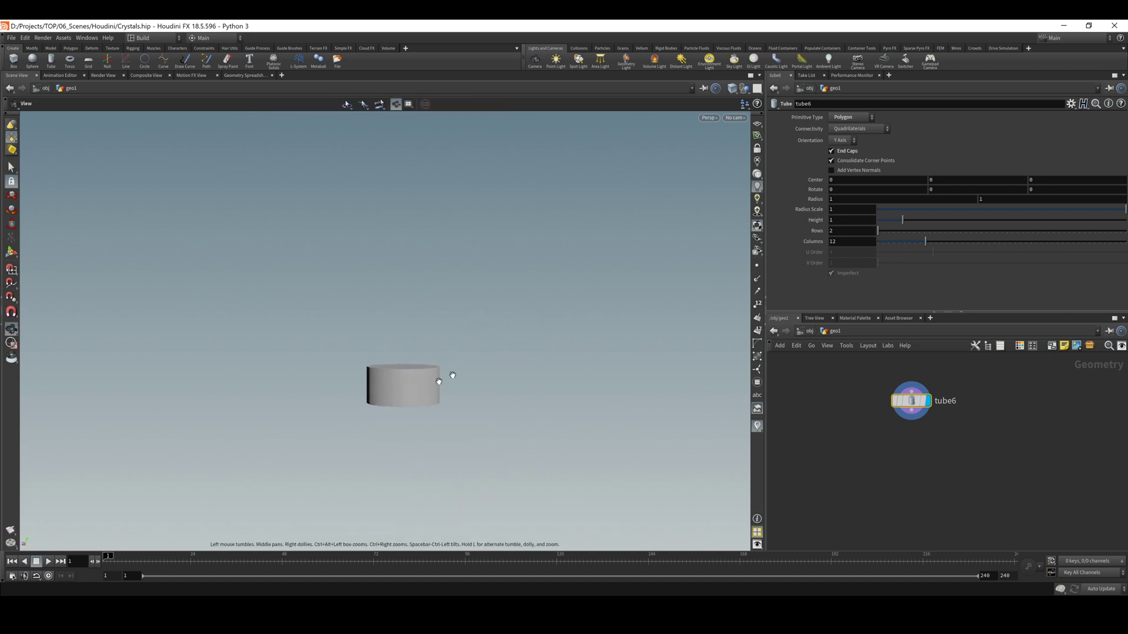
Set the tube's Height to 8.4 and its Radius Scale to 1.4.
middle_click_drag(810, 219, 1114, 217)
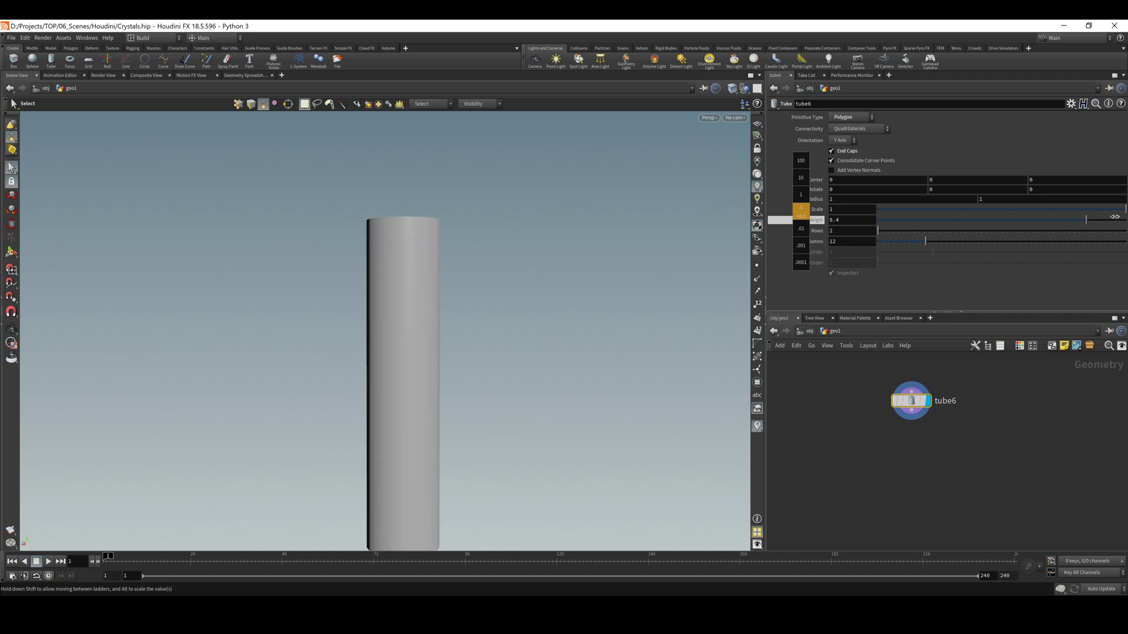
right_click_drag(543, 298, 518, 342)
left_click_drag(518, 342, 512, 329)
mouse_move(808, 209)
middle_mouse_down()
mouse_move(874, 217)
mouse_move(804, 215)
middle_mouse_up()
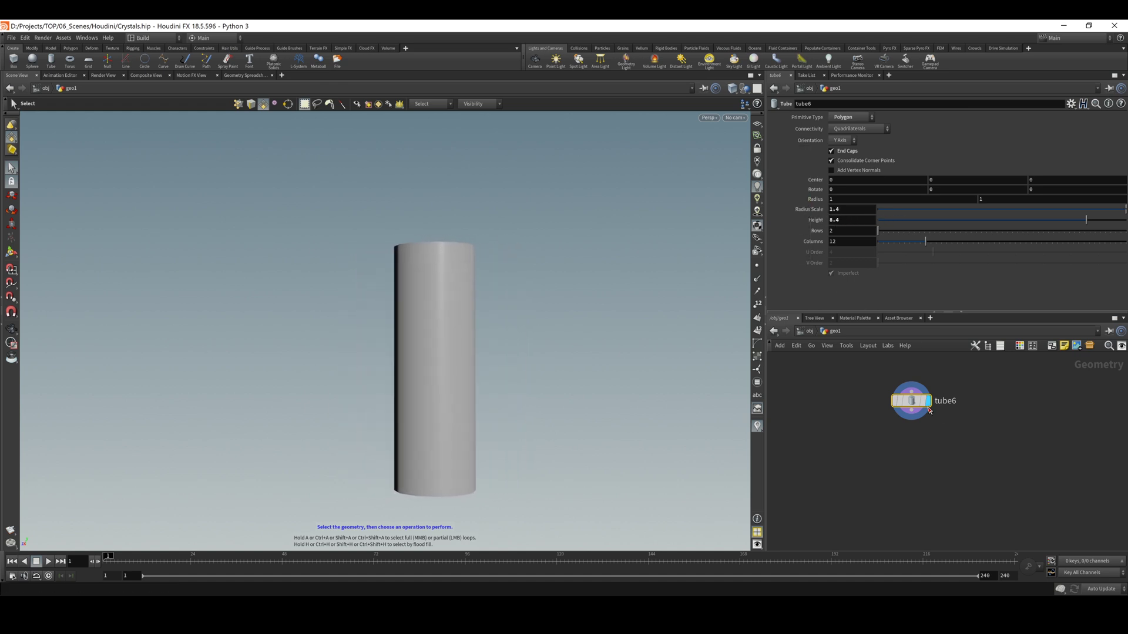
Connect a VDB from Polygons node to the tube6 output and display it.
mouse_move(929, 409)
left_mouse_down()
mouse_move(904, 381)
mouse_move(937, 421)
mouse_move(931, 407)
left_mouse_up()
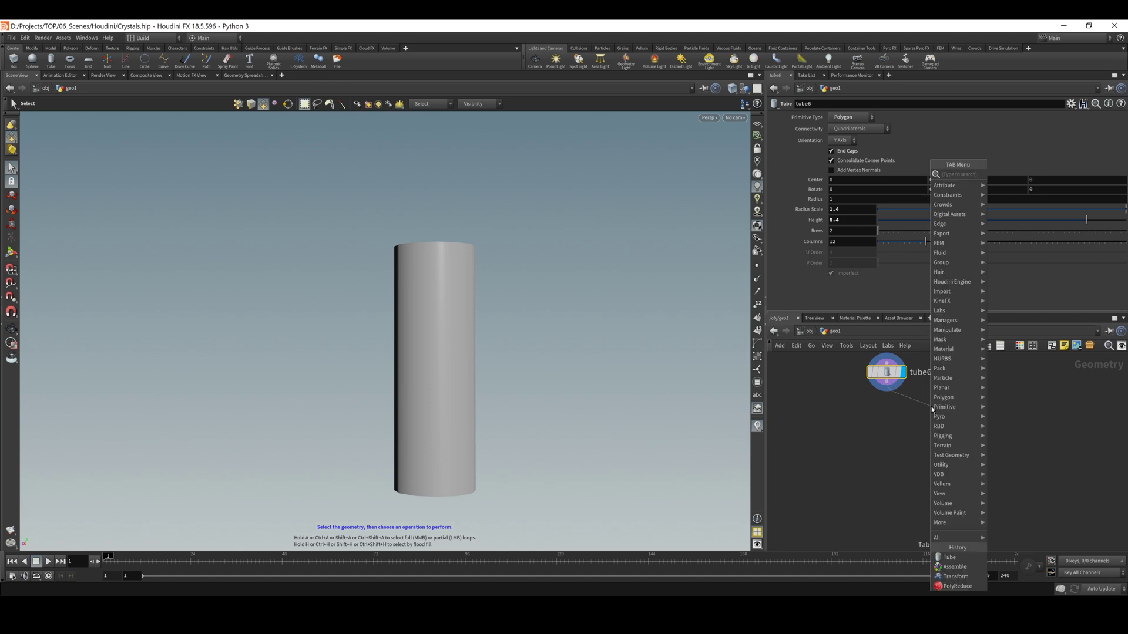
type("vdb from")
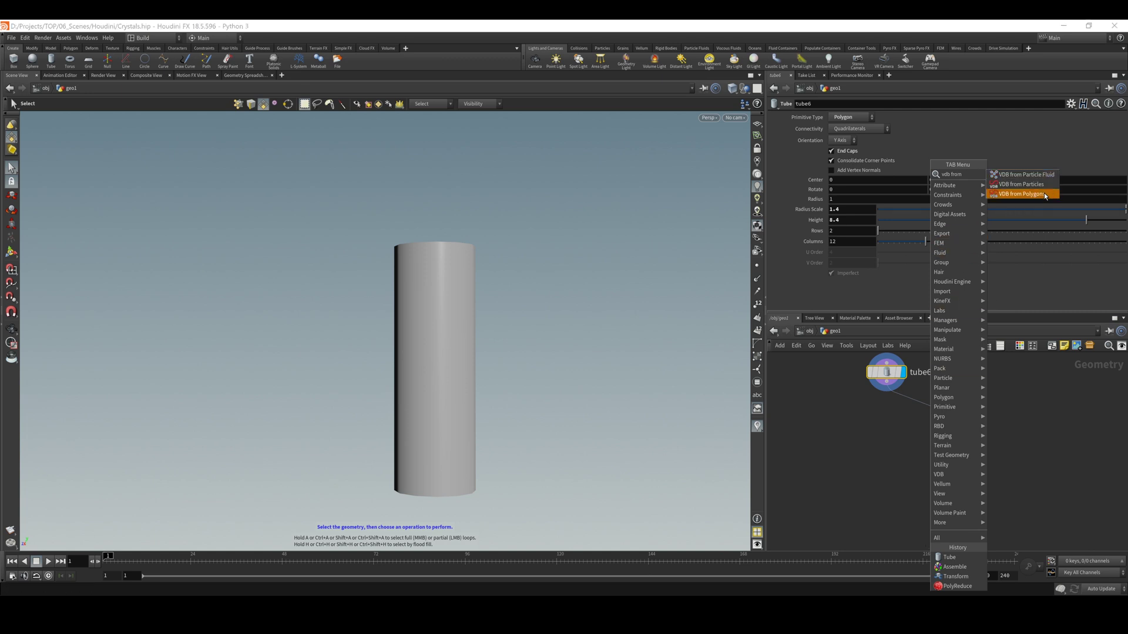
left_click(1044, 193)
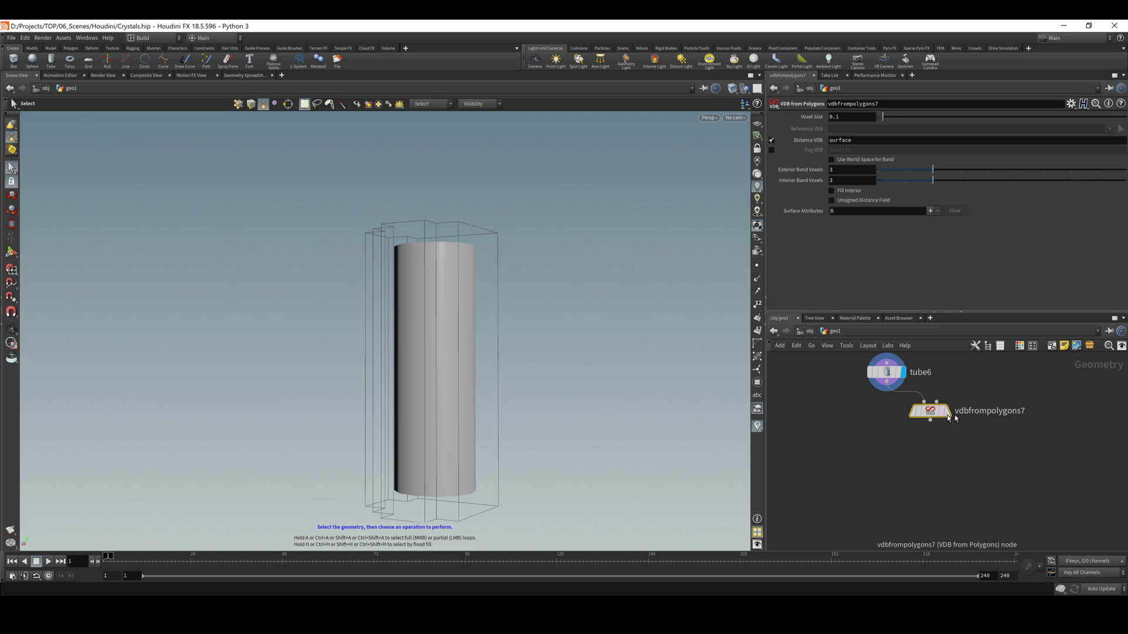
left_click(952, 388)
left_click_drag(470, 327, 555, 315, "alt")
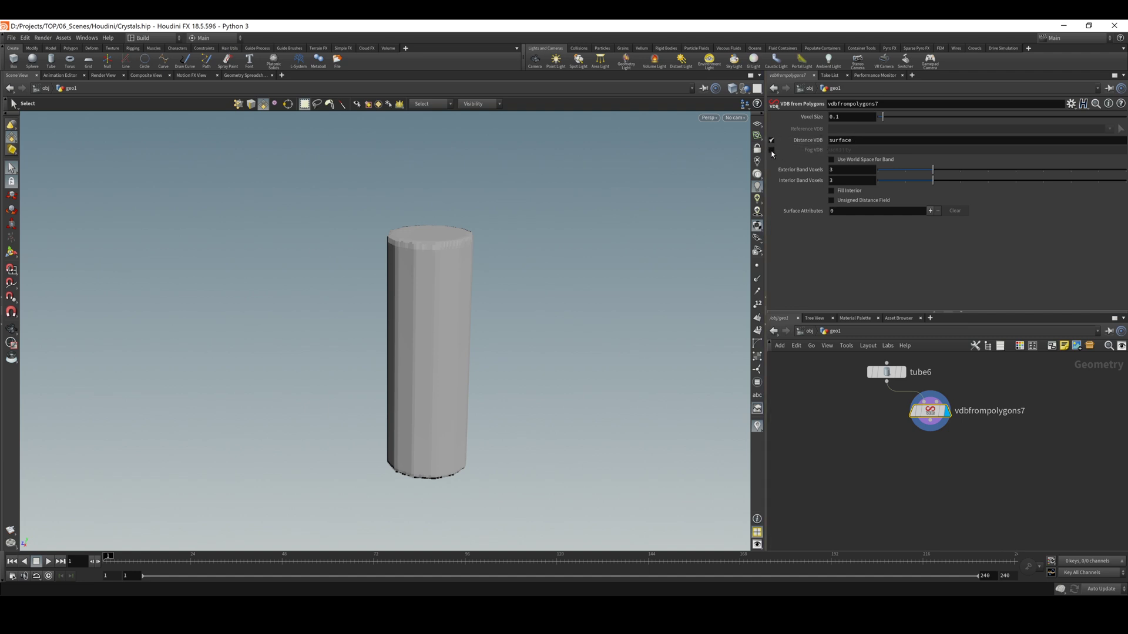
Enable Fog VDB and disable Distance VDB on the VDB from Polygons node.
left_click(772, 150)
left_click(772, 140)
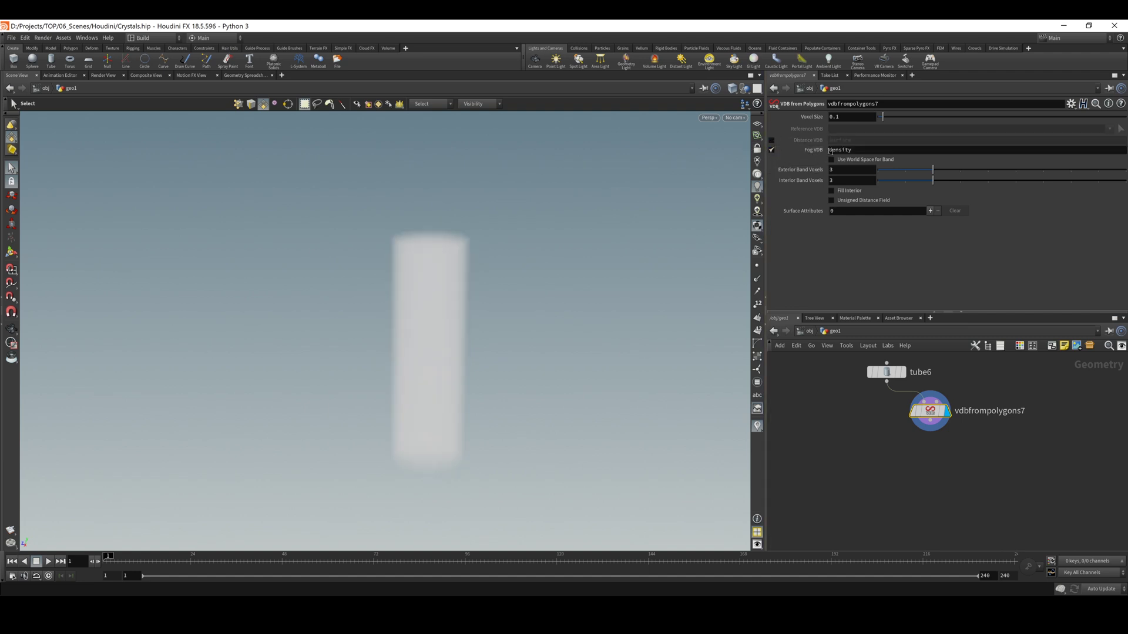
key("Escape")
left_click_drag(503, 288, 510, 243)
key("s")
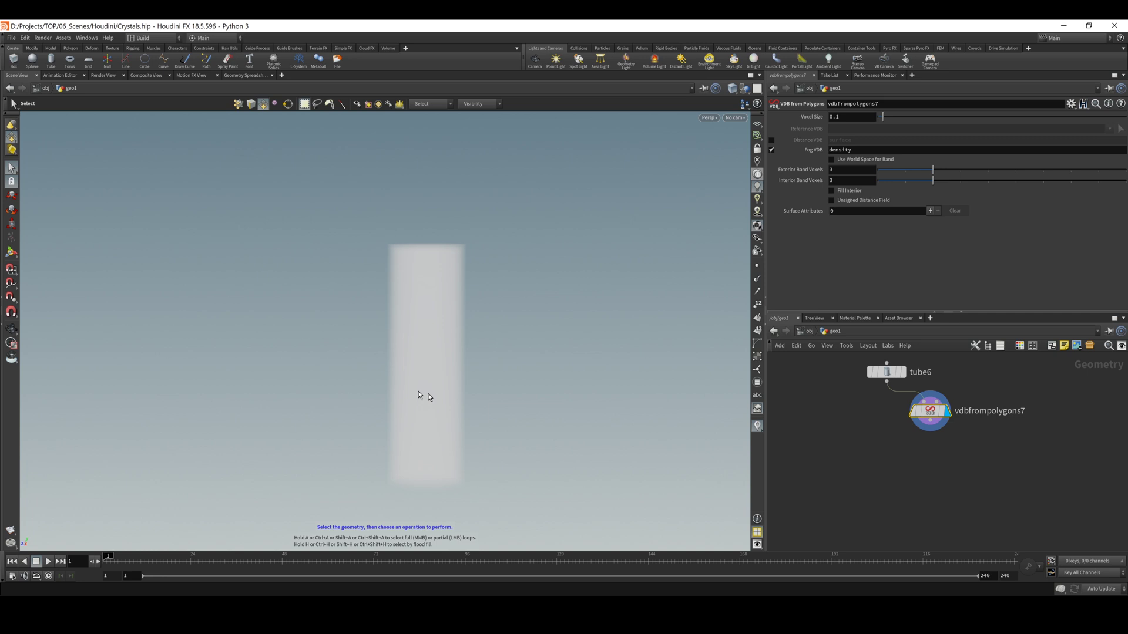
Connect a Scatter node to the vdbfrompolygons7 output and display the scattered points.
left_click(930, 432)
key("Tab")
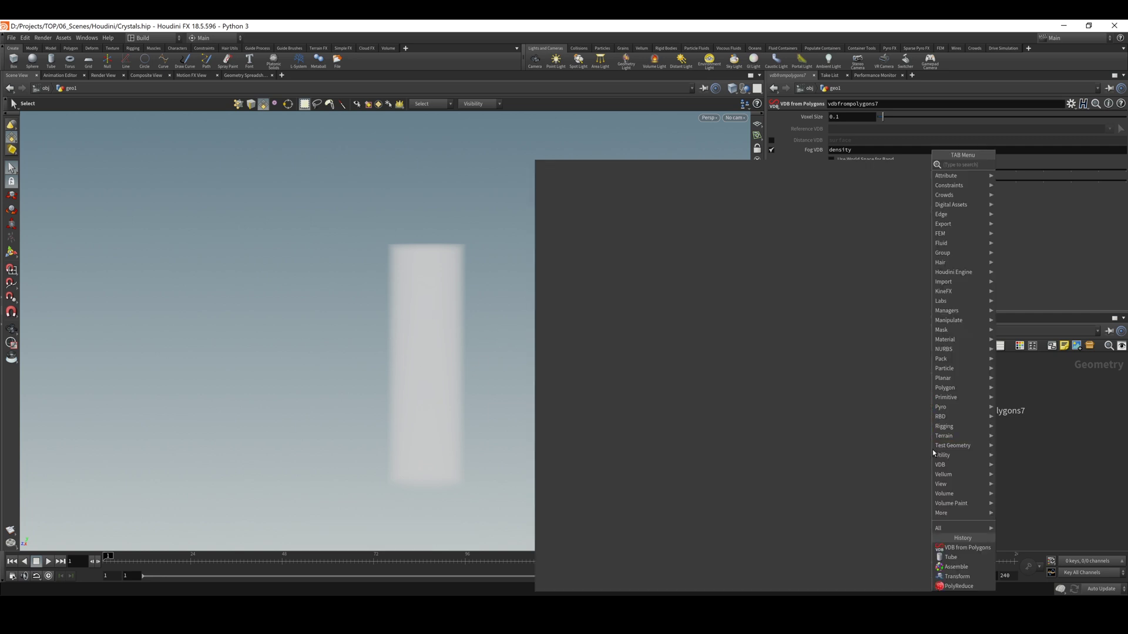
type("scatter")
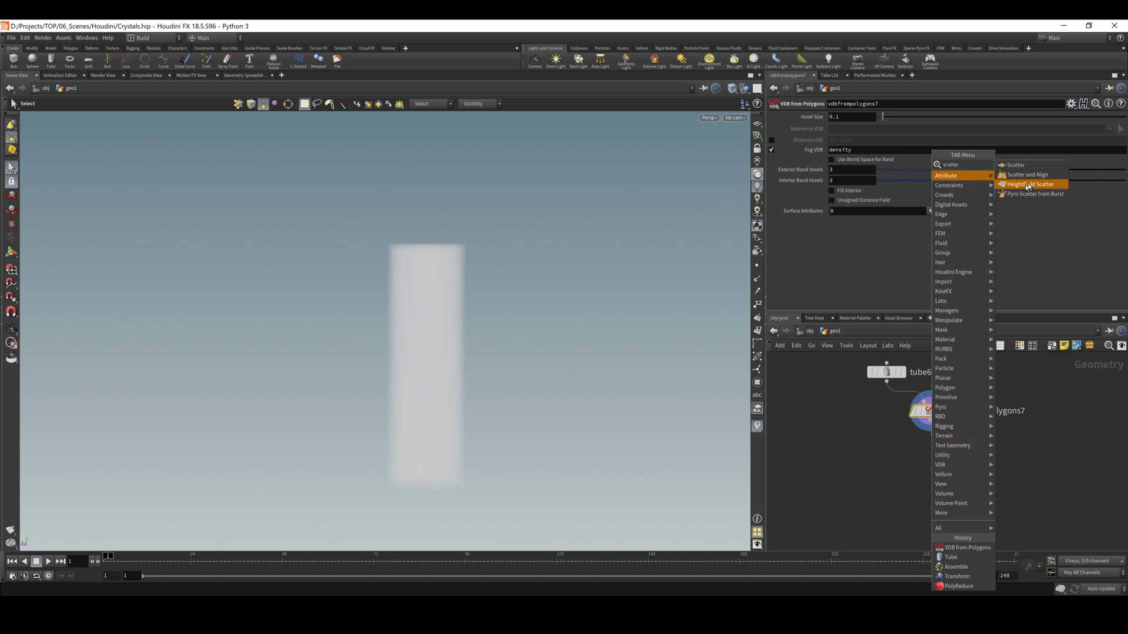
key("Escape")
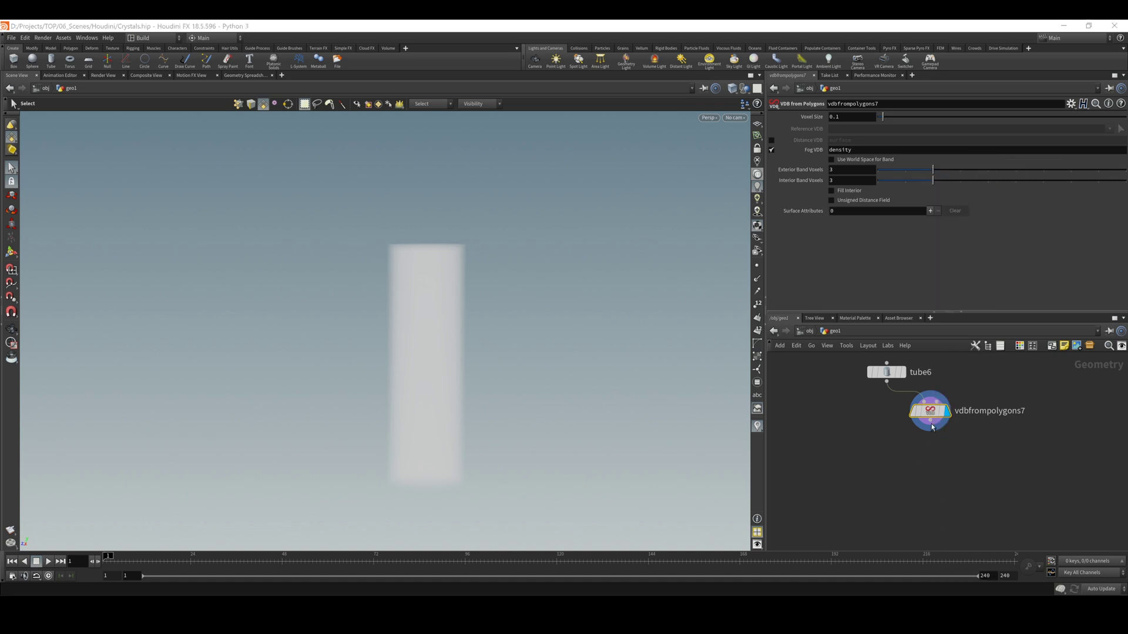
left_click(934, 439)
left_click(951, 451)
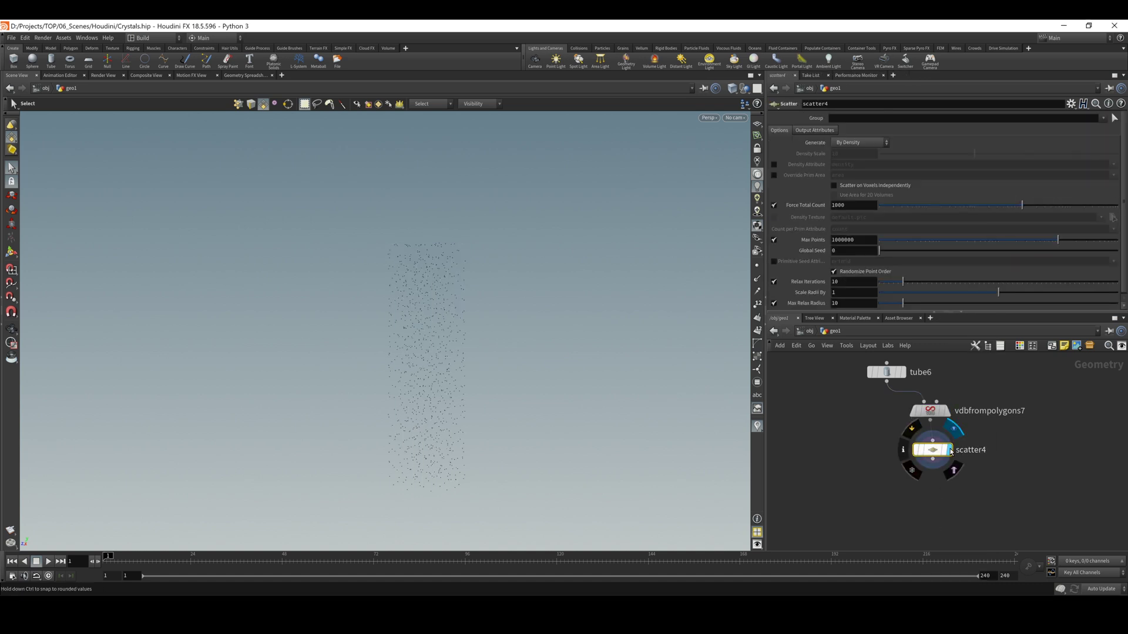
Set the Scatter node's Force Total Count to 209.
right_click_drag(447, 305, 594, 325, "alt")
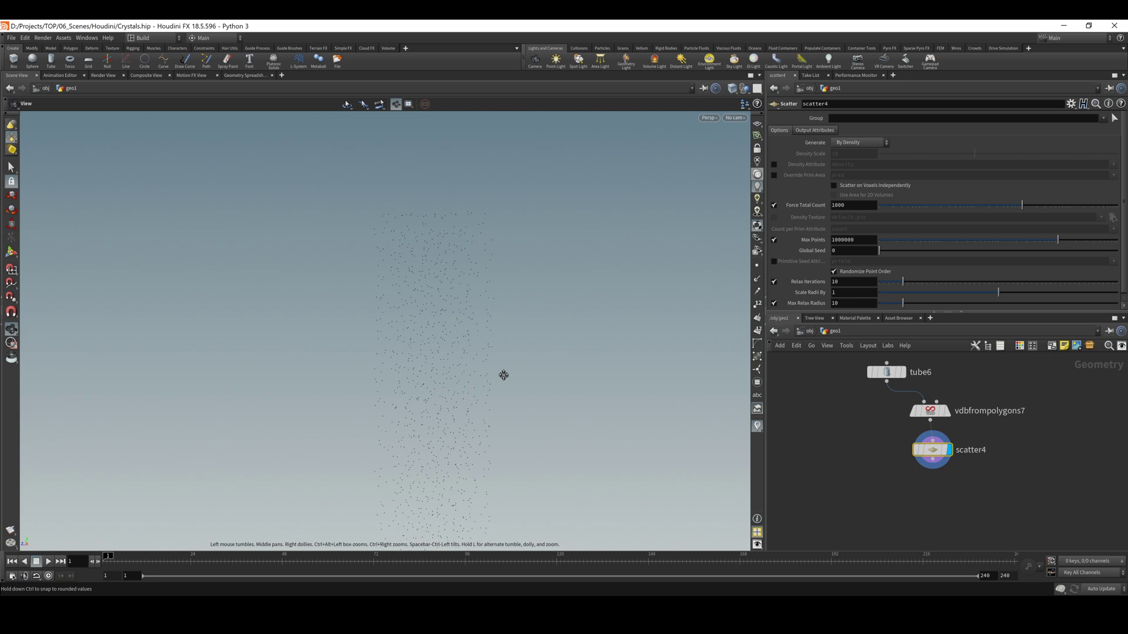
key("s")
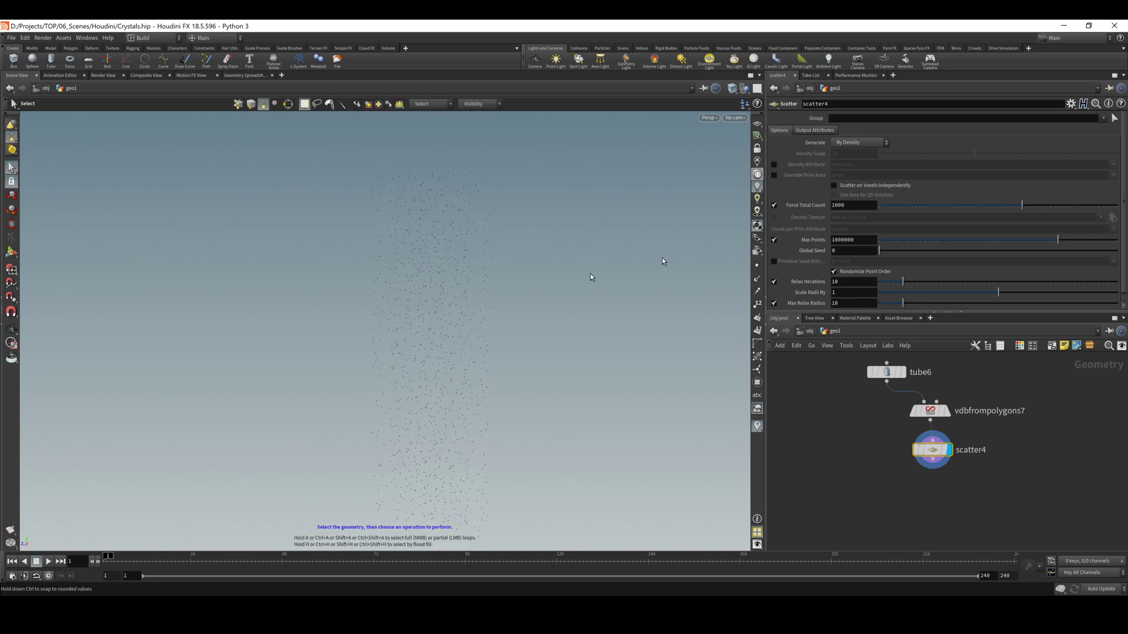
left_click(990, 202)
key("Escape")
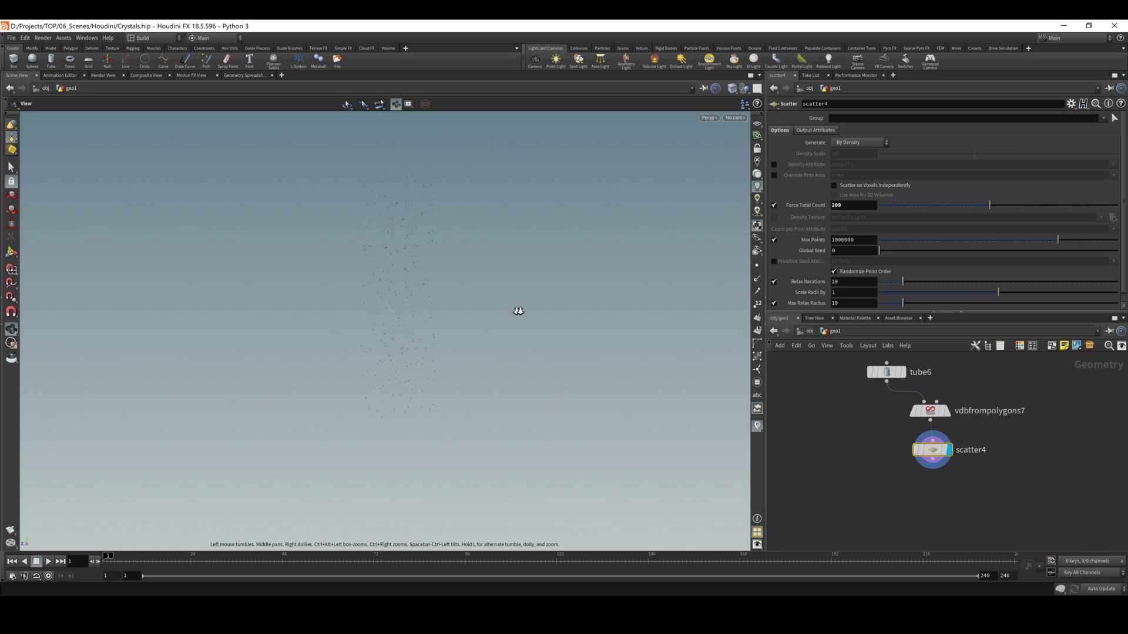
key("s")
Add a Voronoi Fracture node fed by tube6 and the scatter4 points, and display the fractured tube.
mouse_move(927, 458)
middle_mouse_down()
mouse_move(969, 465)
mouse_move(918, 458)
middle_mouse_up()
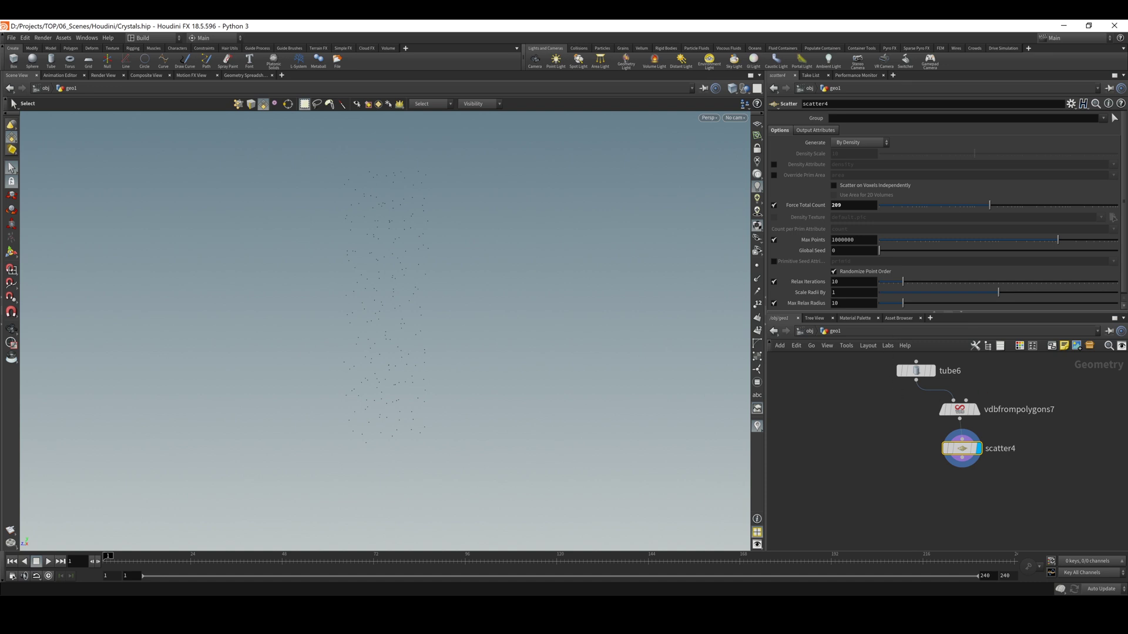
scroll(775, 456, "down", 2)
left_click(892, 392)
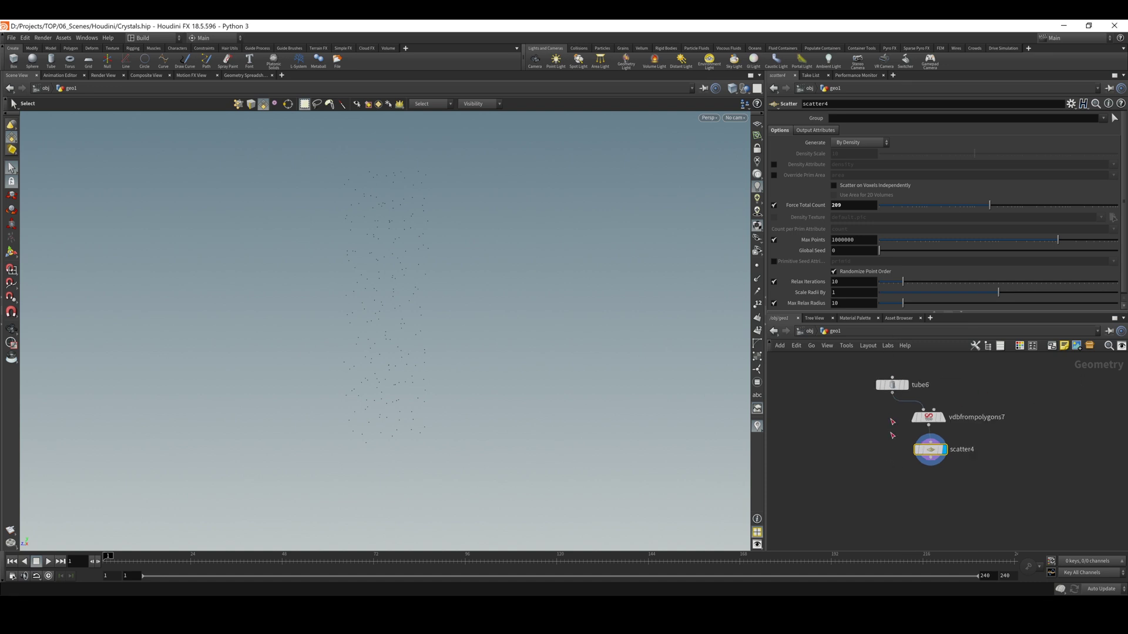
left_click(885, 497)
type("fracture")
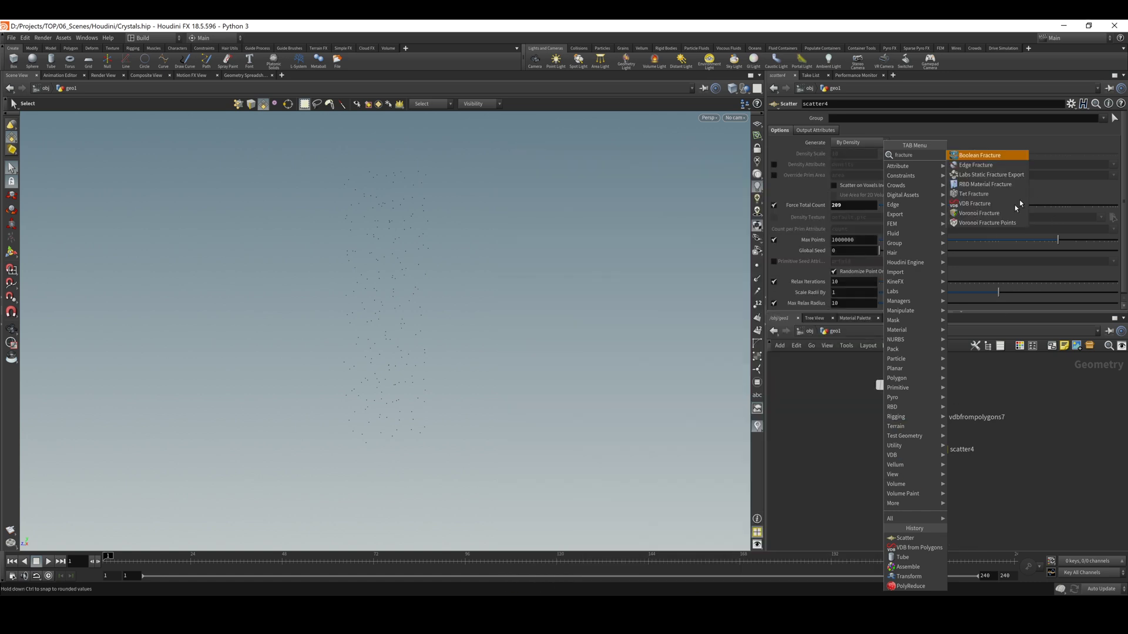
left_click(988, 215)
left_click_drag(929, 466, 890, 488)
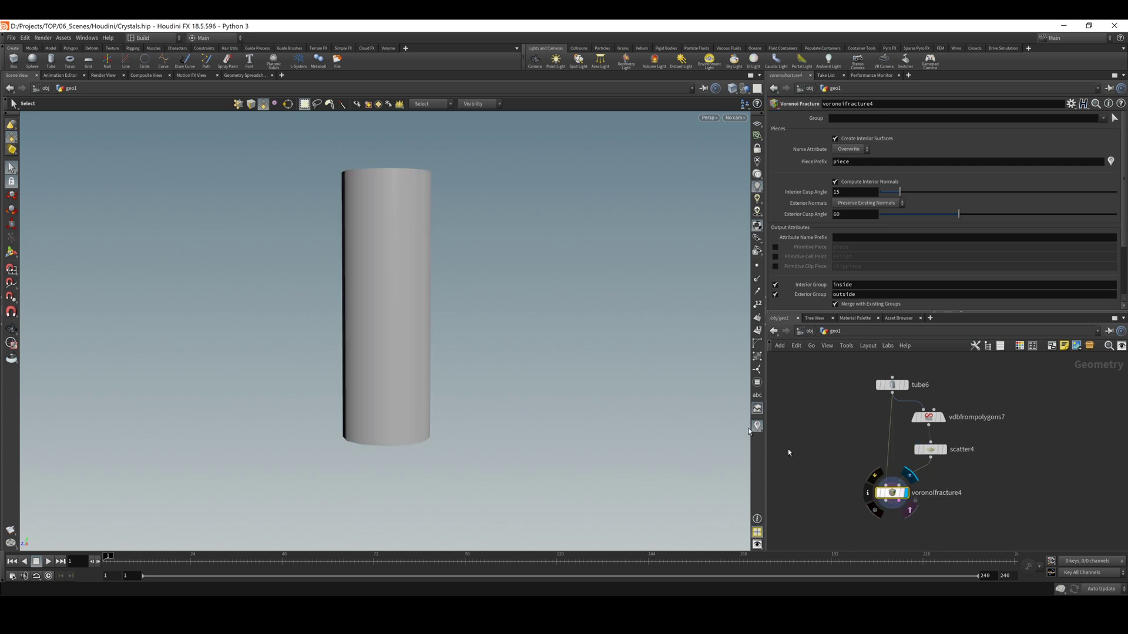
Switch the viewport to wireframe display and examine the fracture cells of the tube.
left_click_drag(392, 238, 491, 315, "alt")
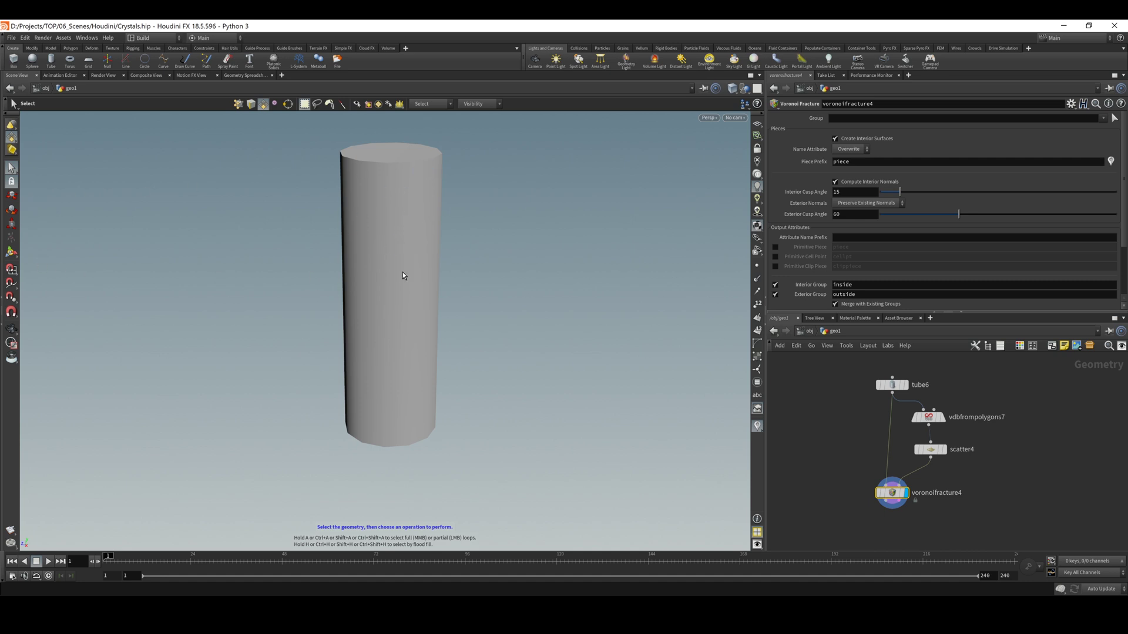
key("w")
key("Escape")
mouse_move(528, 232)
left_mouse_down()
mouse_move(460, 237)
mouse_move(536, 200)
mouse_move(604, 247)
mouse_move(594, 169)
mouse_move(569, 205)
left_mouse_up()
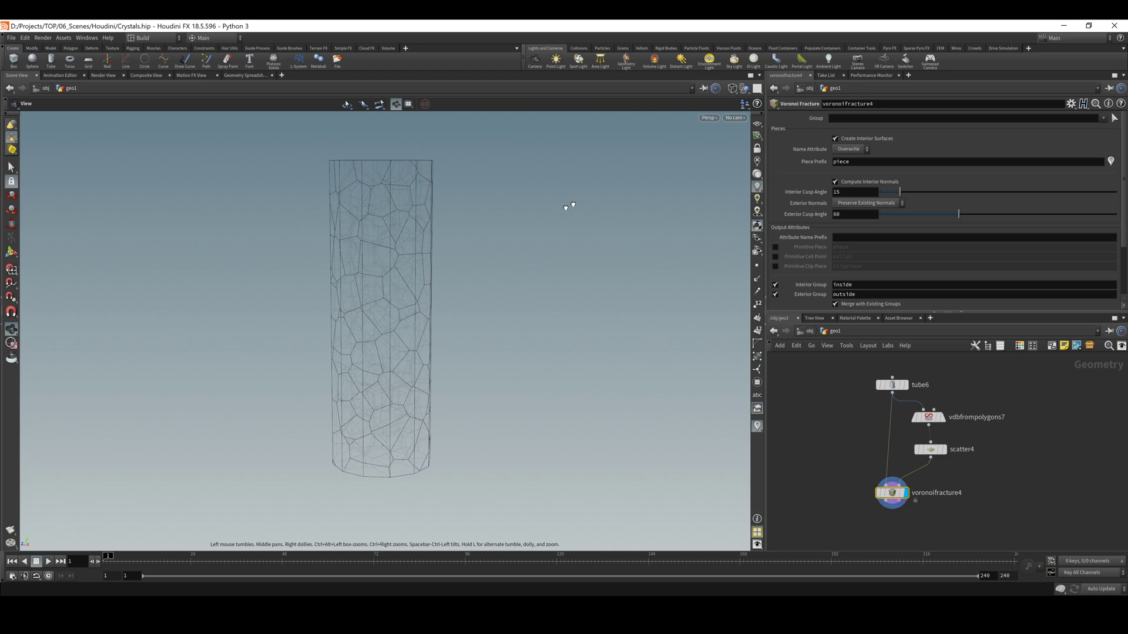
key("s")
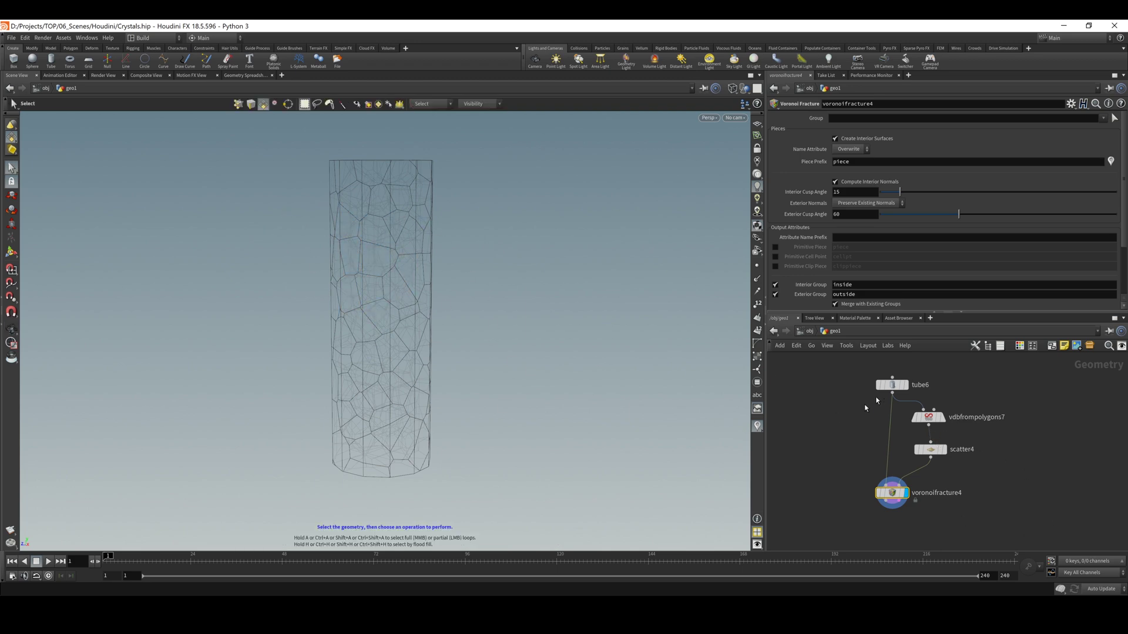
Set the scatter4 node's Force Total Count to 342.
mouse_move(932, 421)
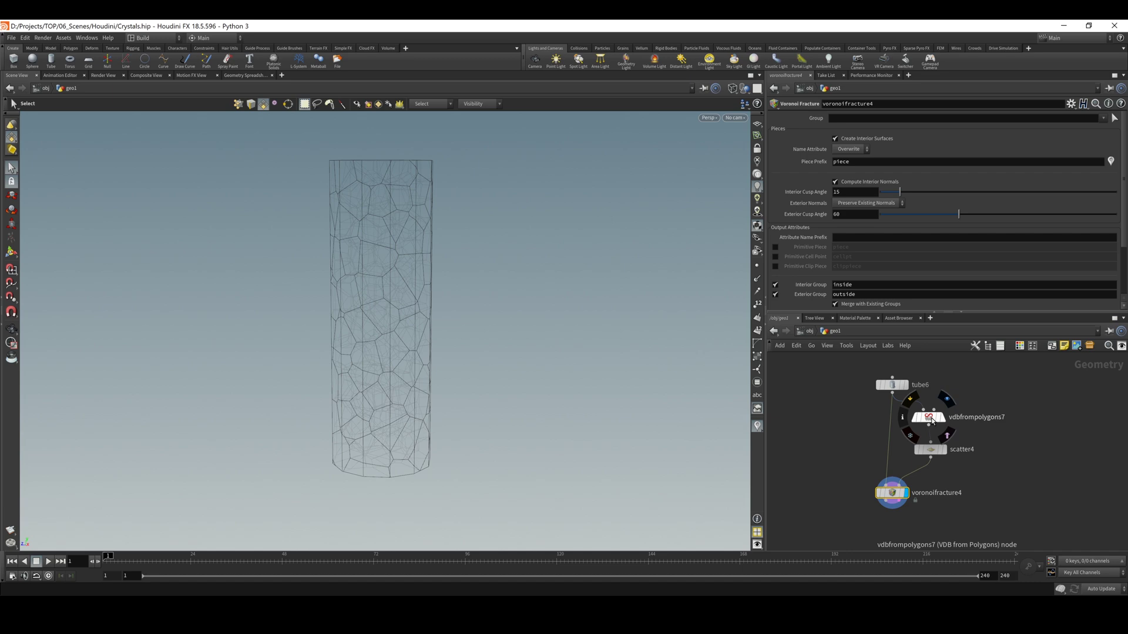
left_click(934, 451)
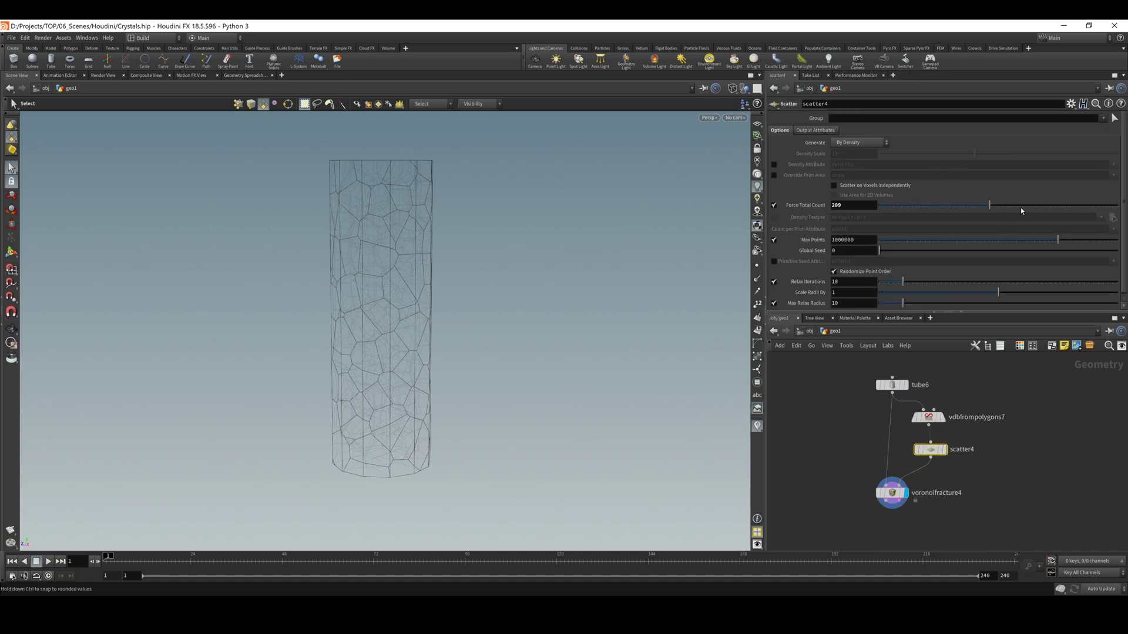
left_click_drag(1059, 203, 1013, 202)
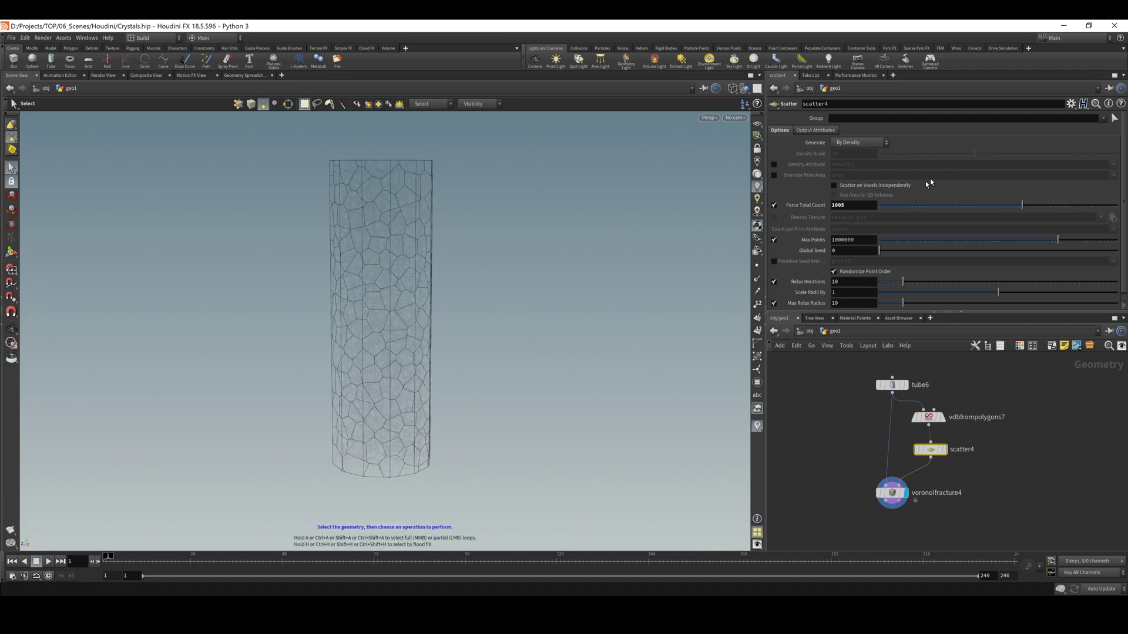
left_click(951, 206)
left_click_drag(393, 267, 364, 276, "alt")
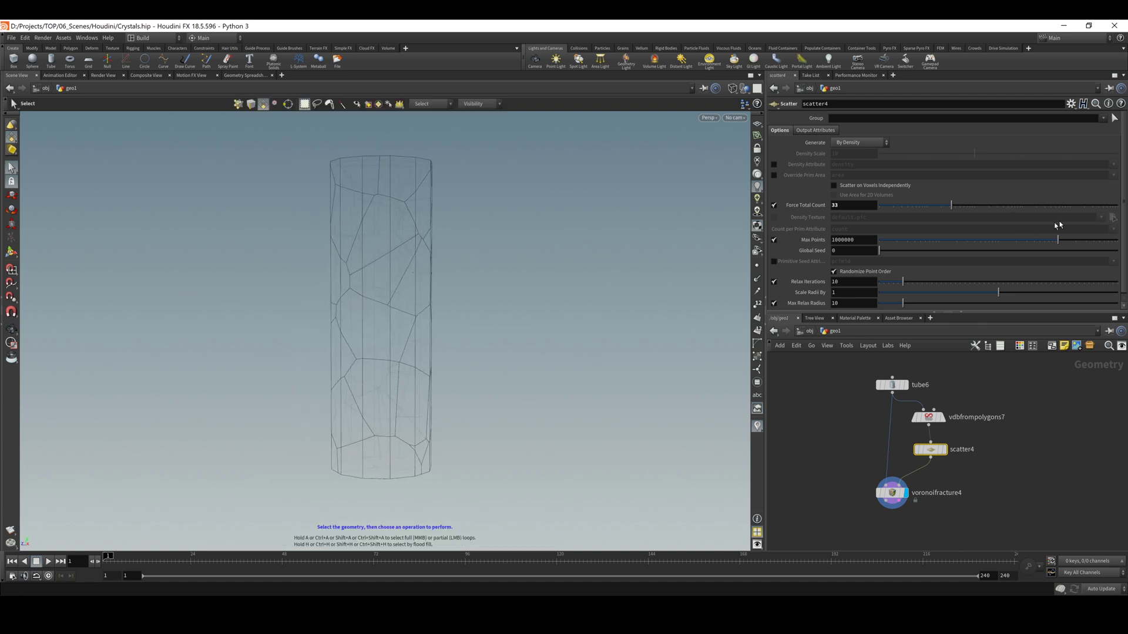
left_click(1001, 206)
left_click_drag(448, 284, 478, 299, "alt")
scroll(981, 492, "down", 2)
middle_click_drag(980, 491, 954, 411)
scroll(914, 420, "up", 2)
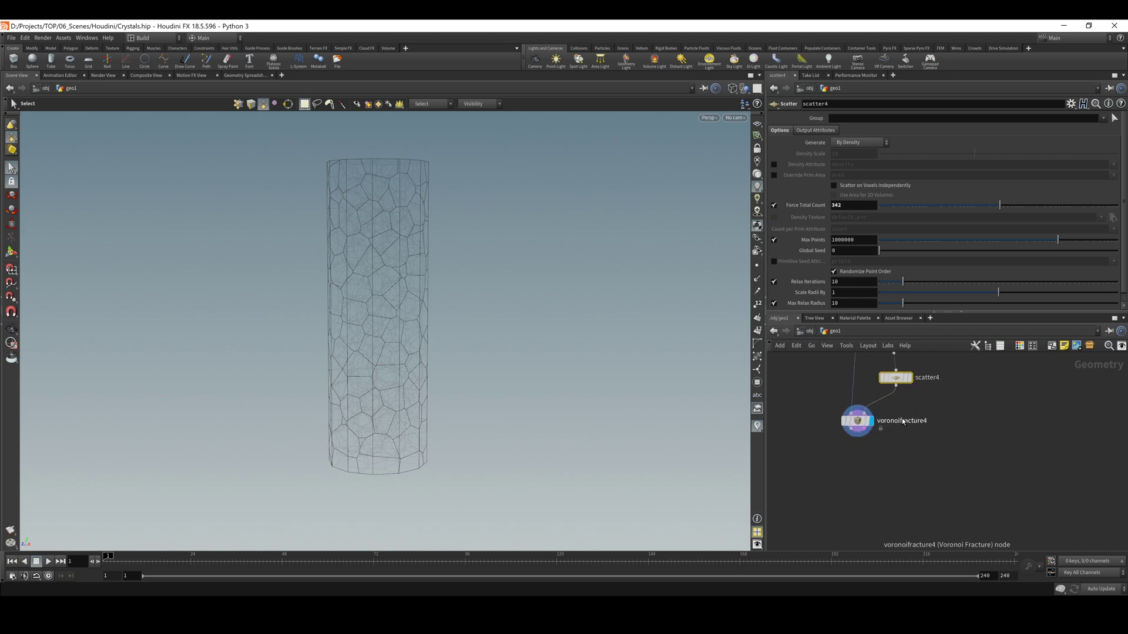
left_click_drag(858, 423, 863, 423)
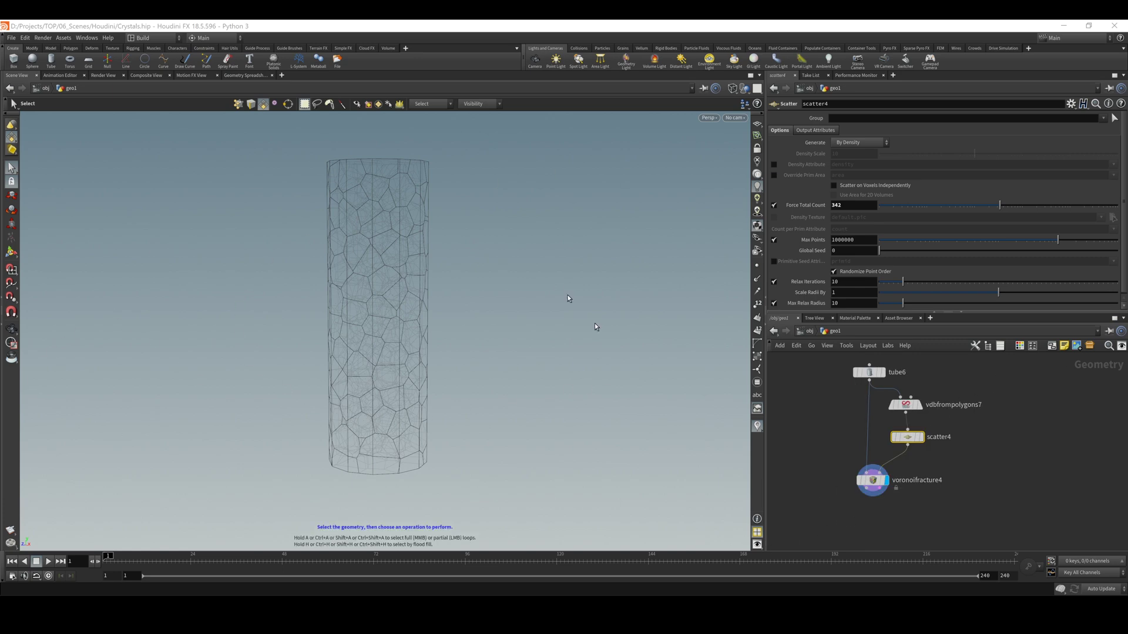
middle_click_drag(959, 505, 969, 478)
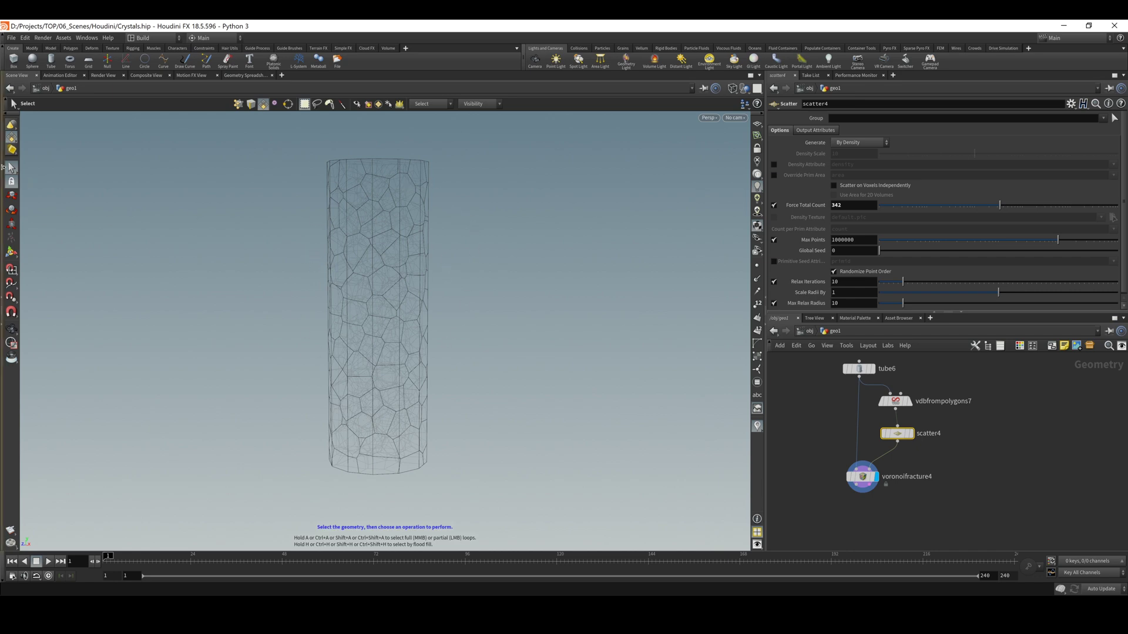
Select voronoifracture4 and examine which parts of the fractured tube can be picked before packing.
left_click(860, 481)
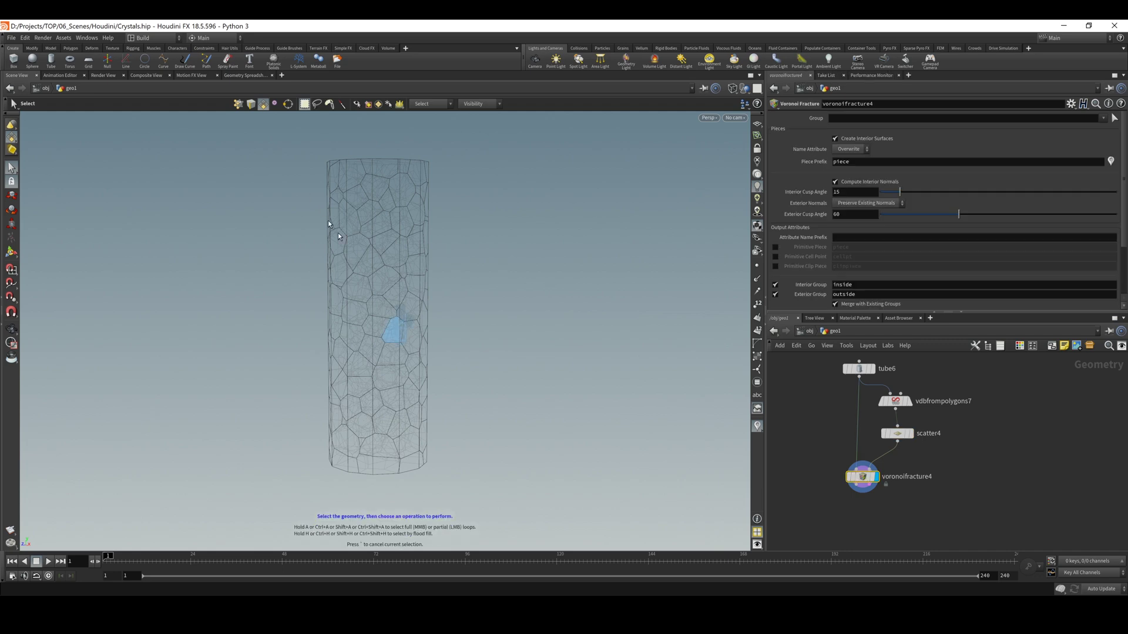
key("Escape")
left_click_drag(511, 252, 632, 316)
key("s")
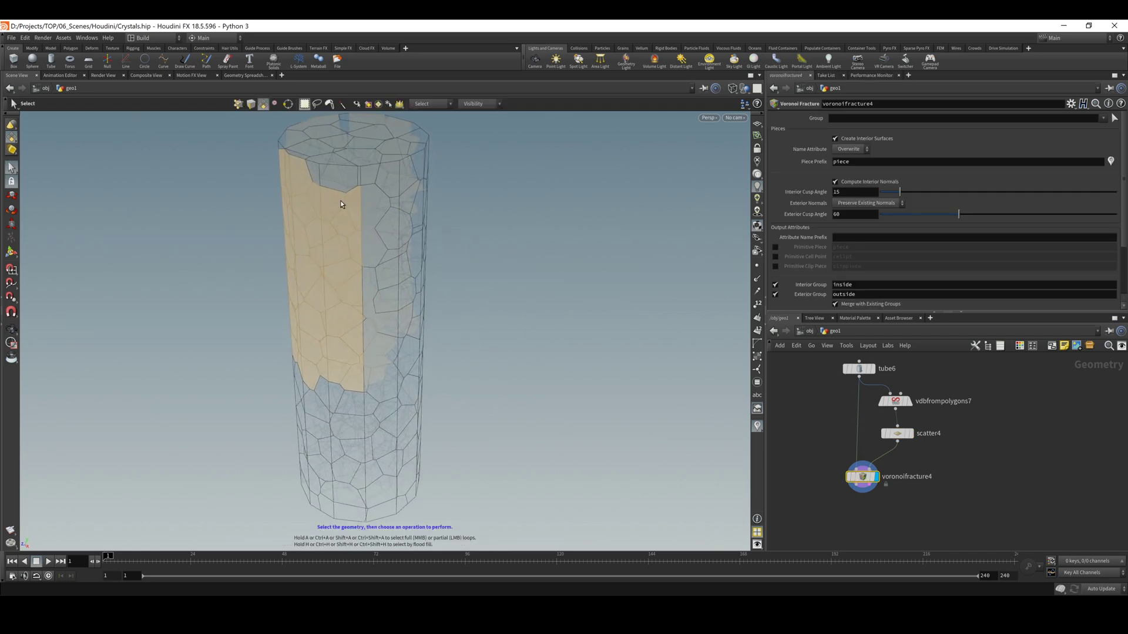
left_click(387, 203)
key("Escape")
left_click_drag(574, 214, 373, 152)
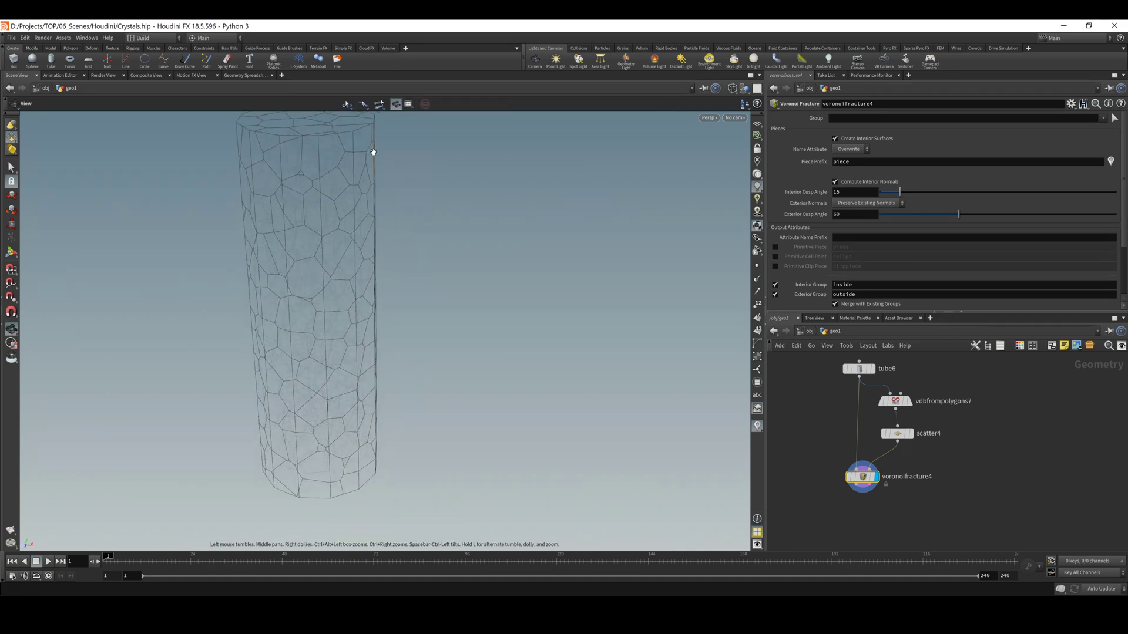
key("s")
left_click_drag(467, 175, 385, 170, "alt")
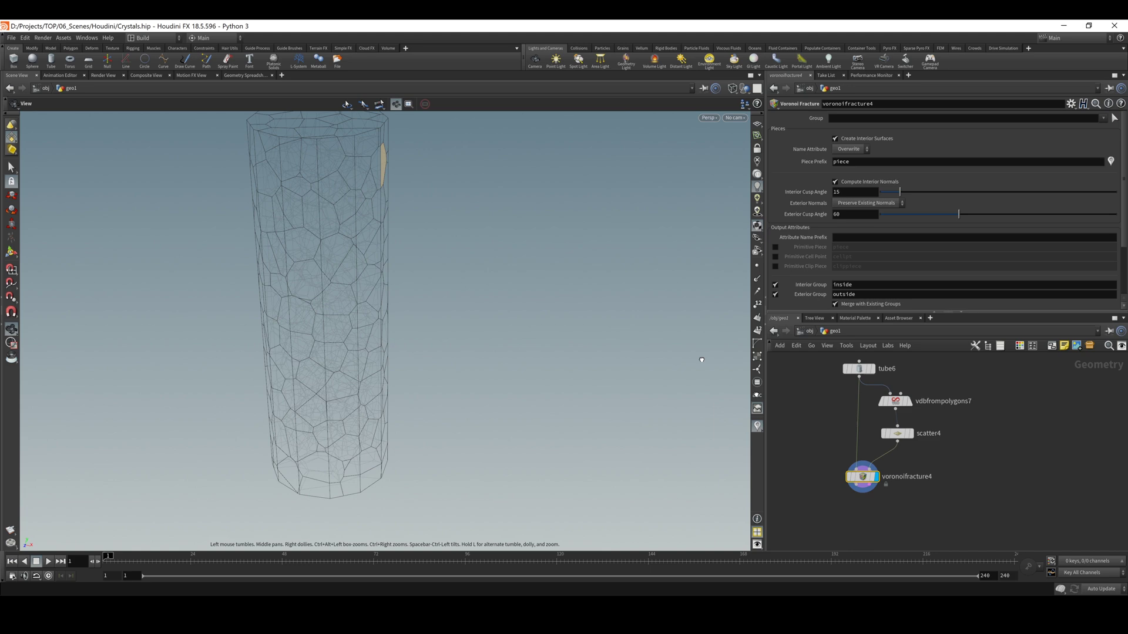
Connect an Assemble node to the voronoifracture4 output, enable Create Packed Geometry and display the node.
left_click_drag(861, 491, 858, 513)
type("ass")
key("Return")
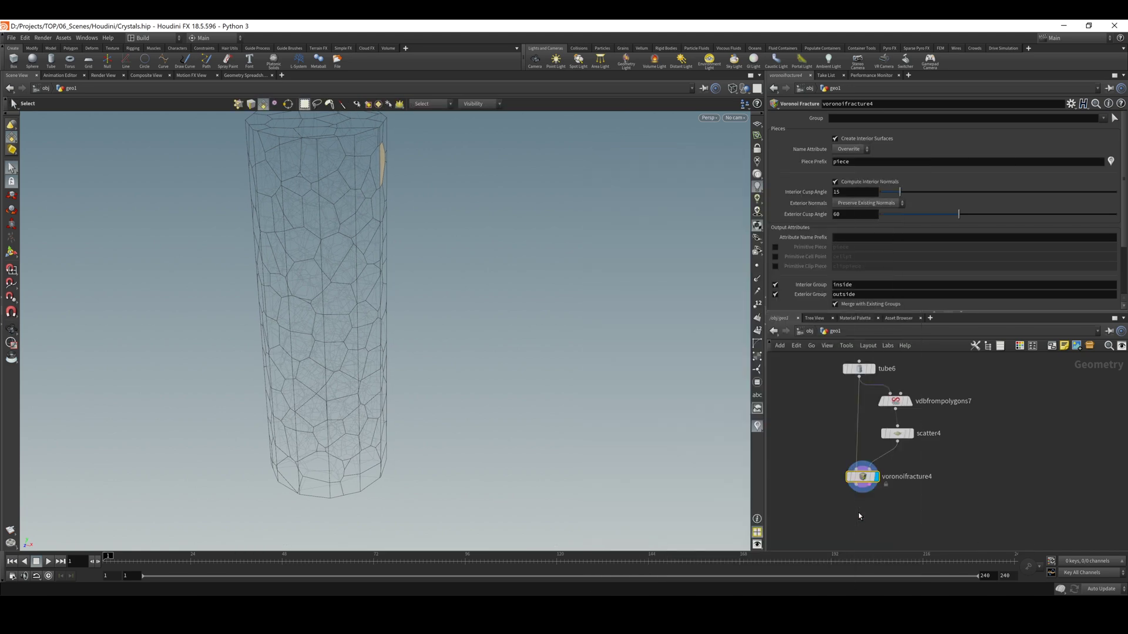
left_click(858, 512)
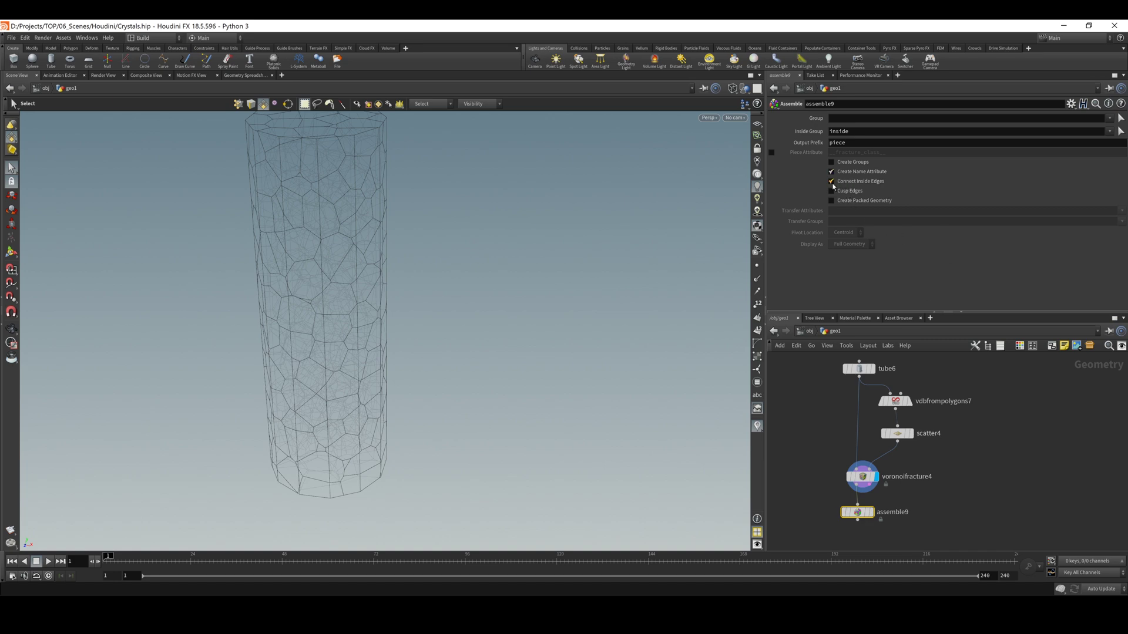
left_click(831, 201)
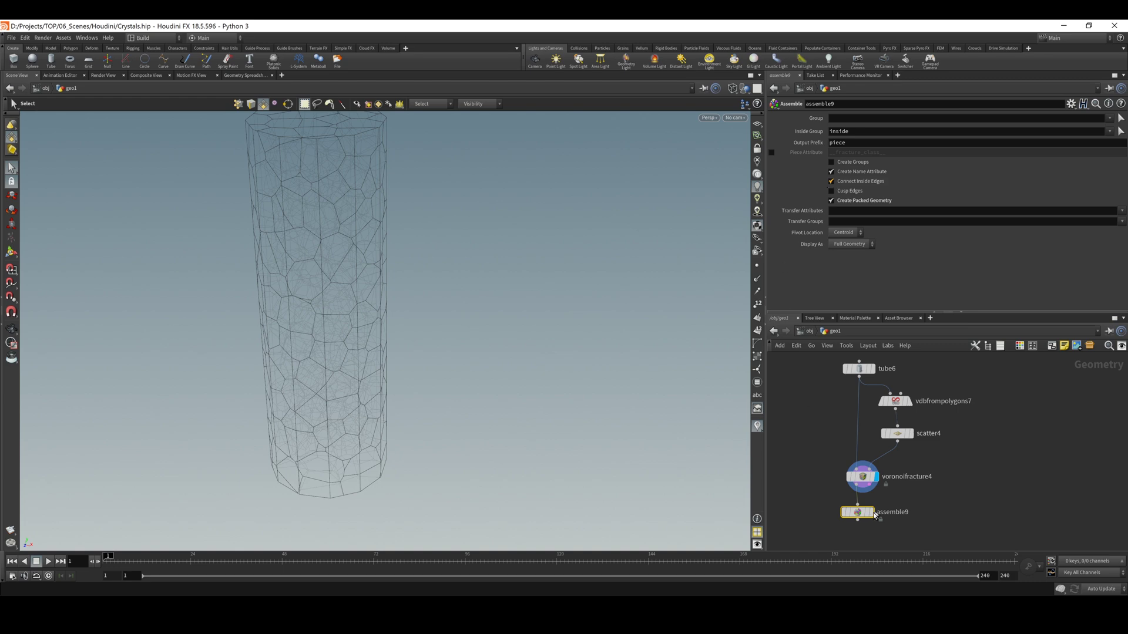
left_click(872, 513)
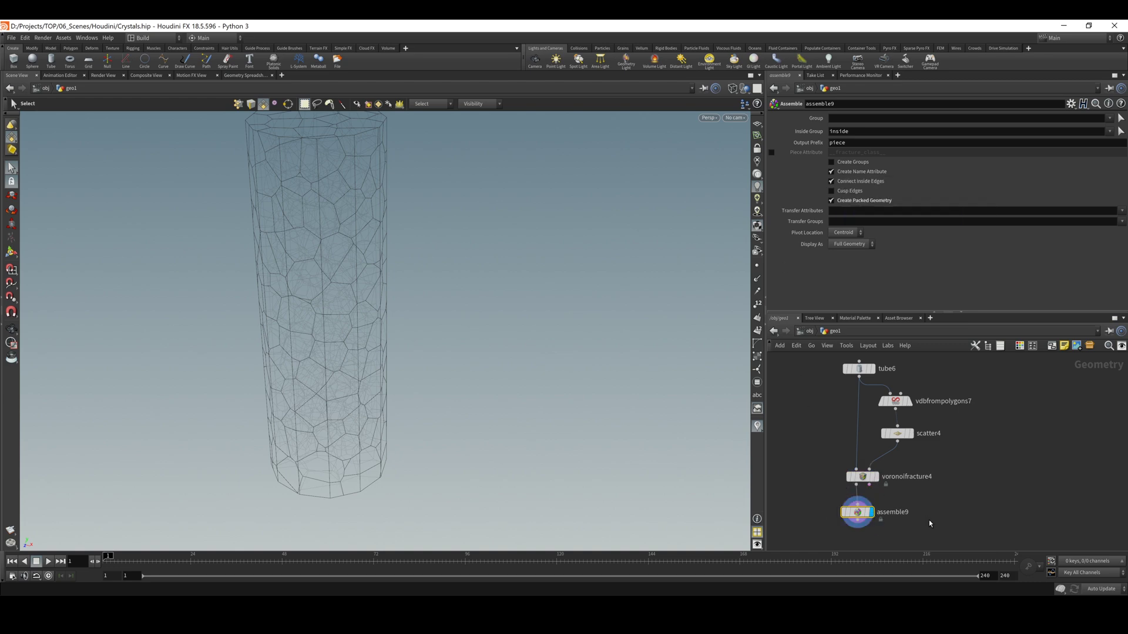
Pick single pieces of the assembled tube to check that each one is selectable as a packed fragment.
left_click(298, 186)
key("space")
left_click_drag(480, 242, 423, 209)
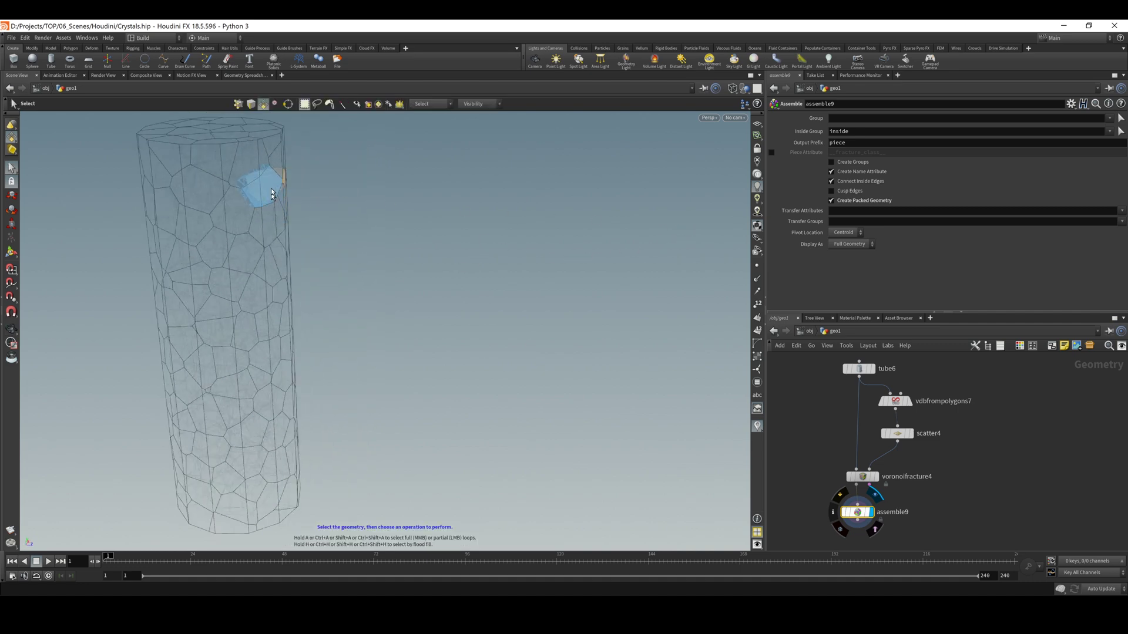
key("space")
left_click_drag(461, 257, 289, 265)
key("s")
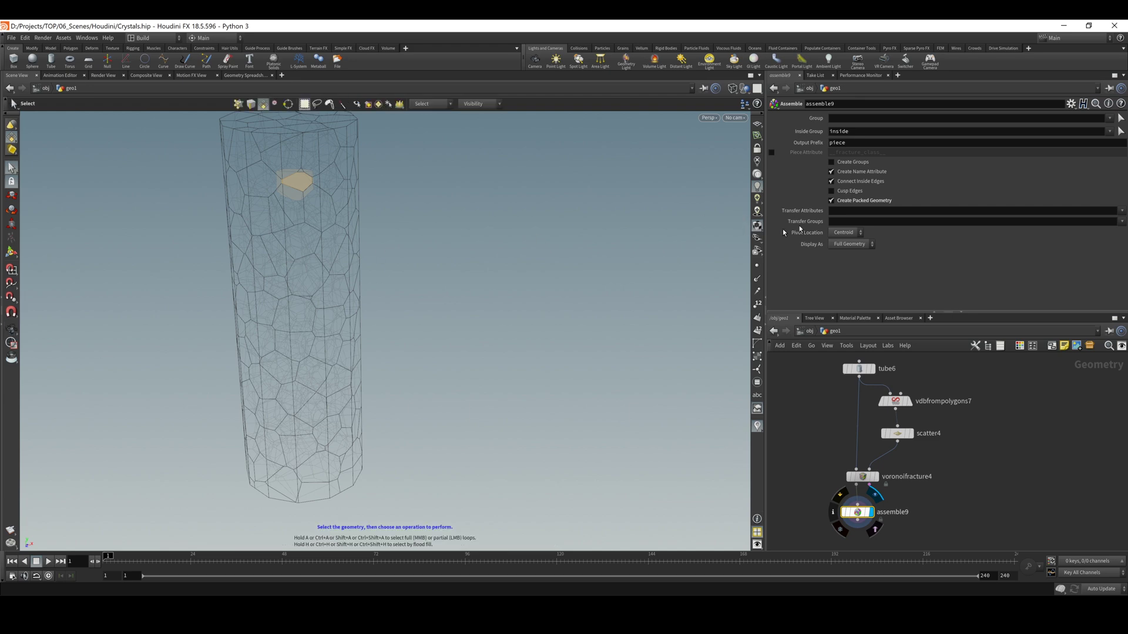
key("Escape")
left_click_drag(580, 252, 482, 253)
Connect a Delete node to the assemble9 output.
middle_click_drag(1024, 475, 1074, 408)
left_click_drag(907, 461, 908, 485)
type("delete")
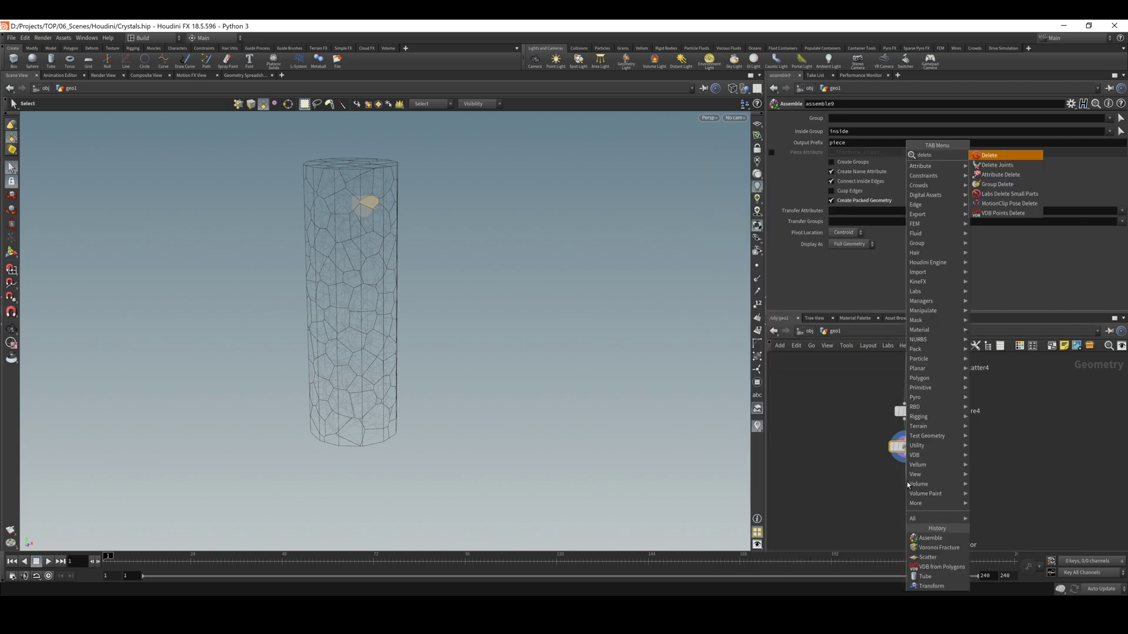
key("Return")
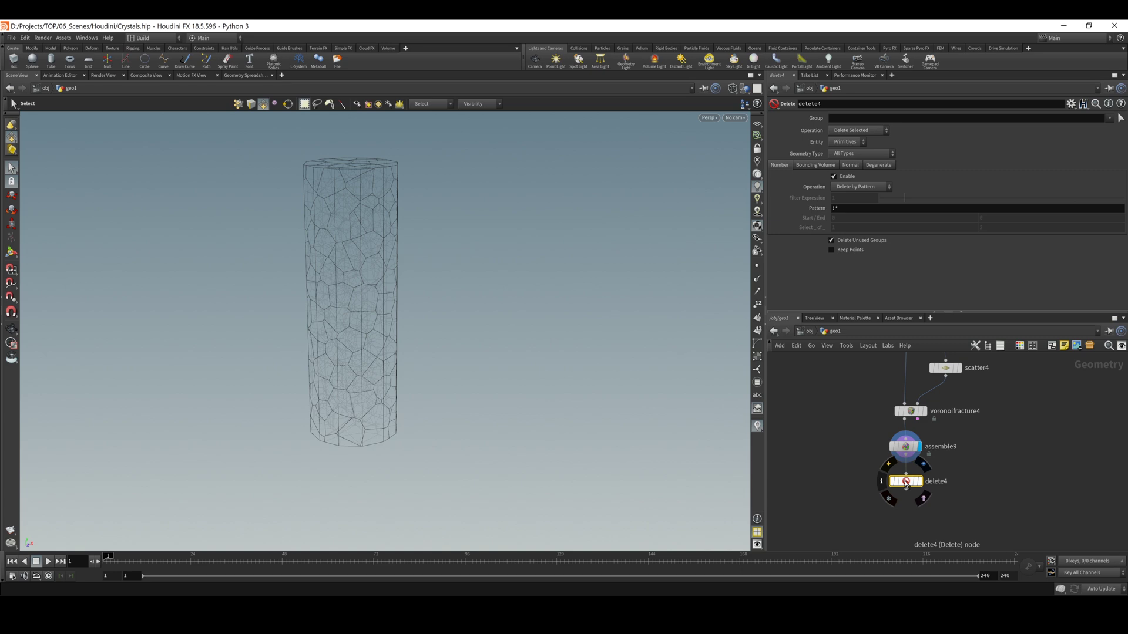
mouse_move(926, 486)
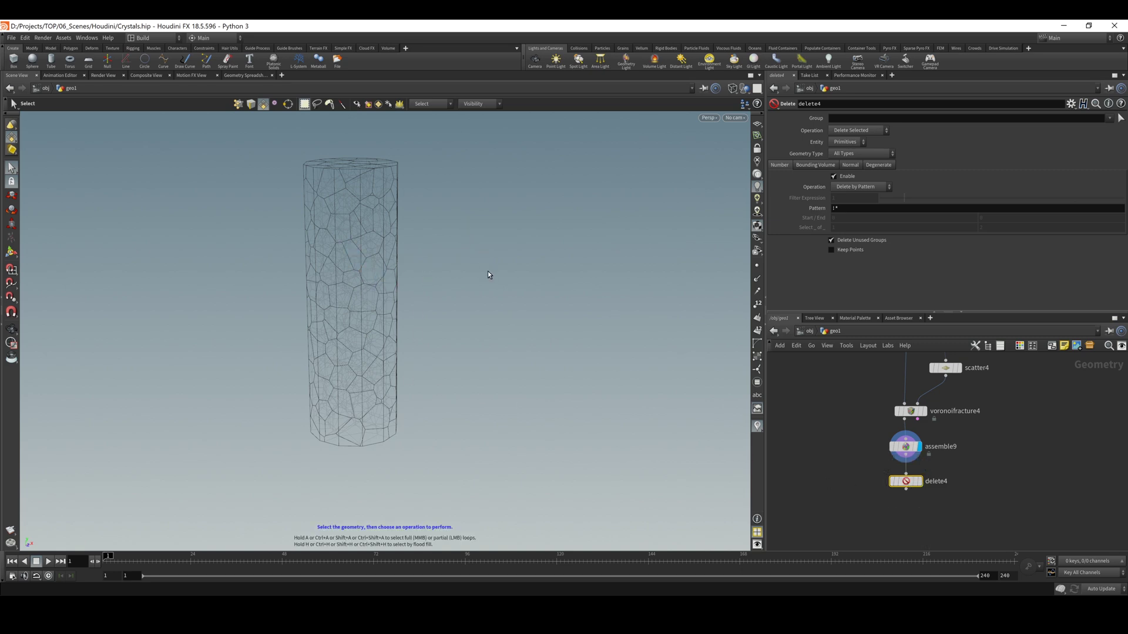
Switch the viewport to shaded display with piece edges and examine the tube's cap and sides.
key("w")
key("space")
key("space")
left_click_drag(481, 224, 428, 272)
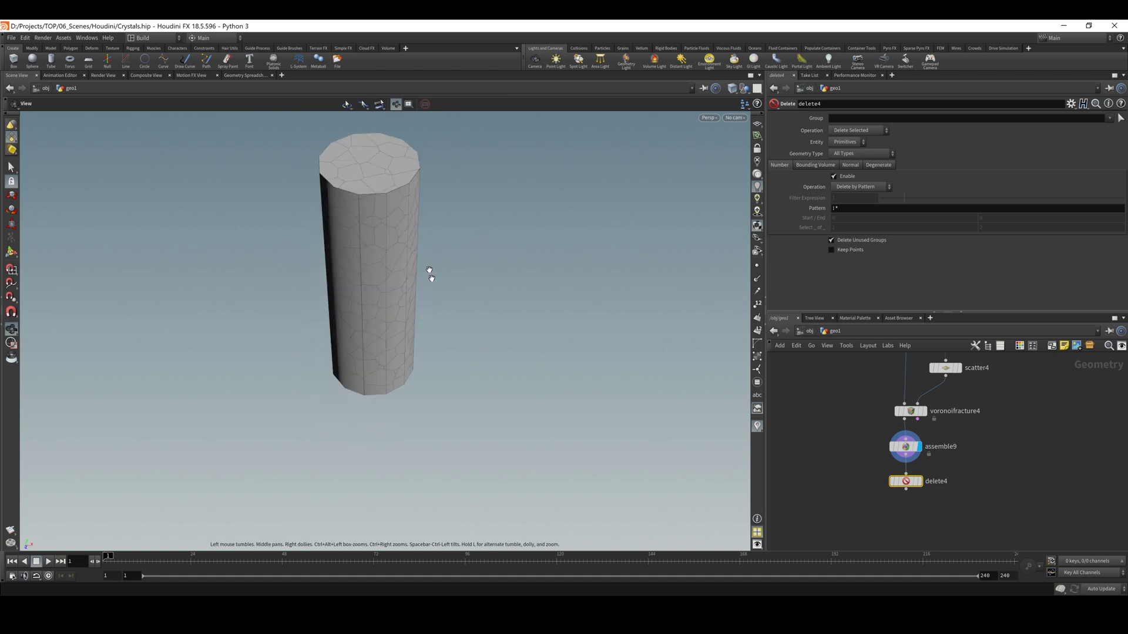
key("s")
key("Escape")
left_click_drag(494, 289, 580, 282)
key("s")
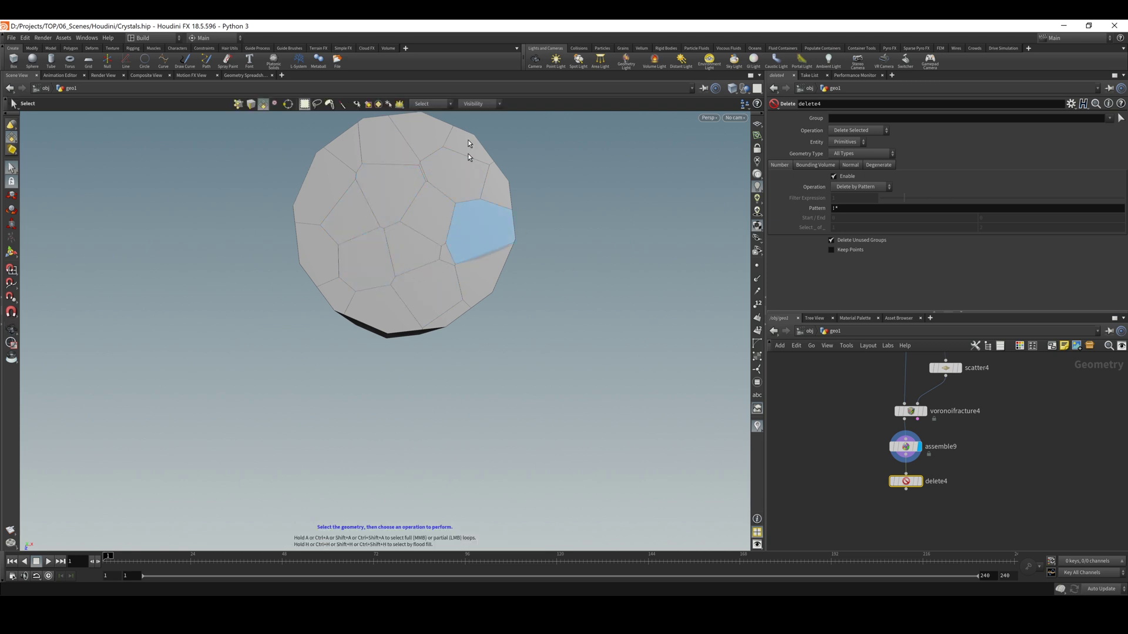
left_click_drag(483, 355, 390, 165, "alt")
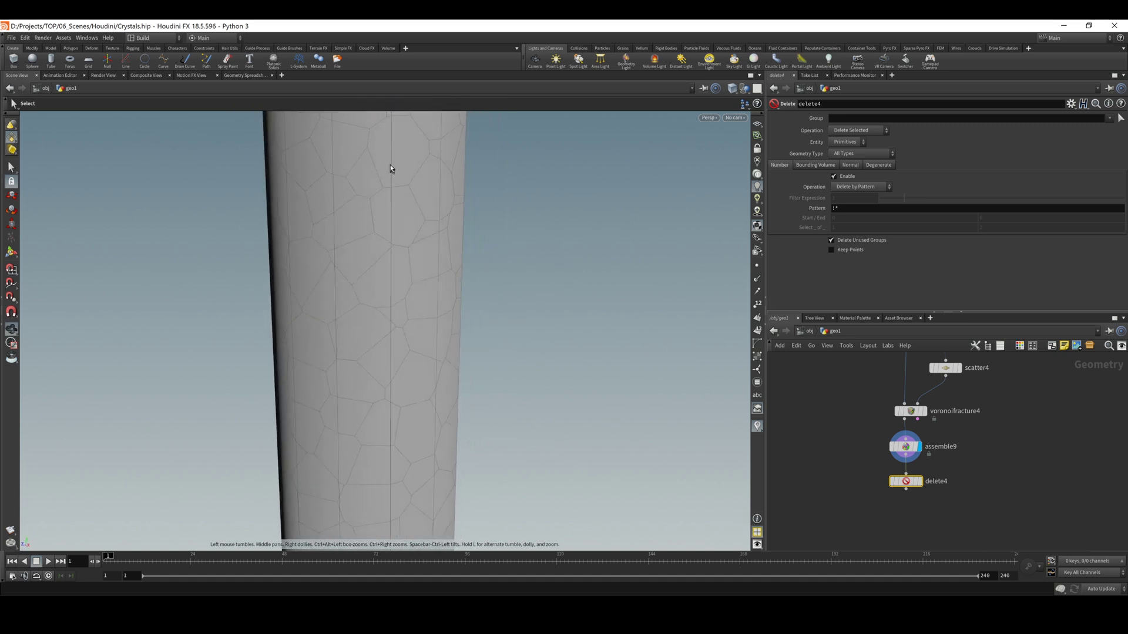
key("s")
right_click_drag(541, 340, 253, 368, "alt")
middle_click_drag(523, 364, 485, 326, "alt")
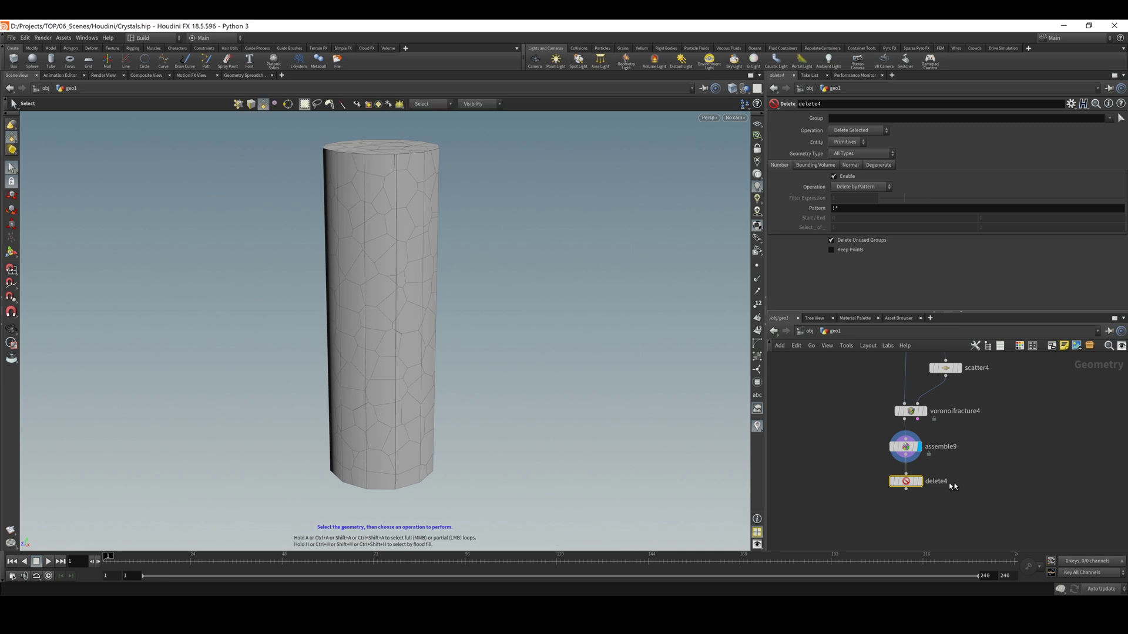
Display delete4, disable its Number deletion and enable deletion by Bounding Volume.
left_click(917, 482)
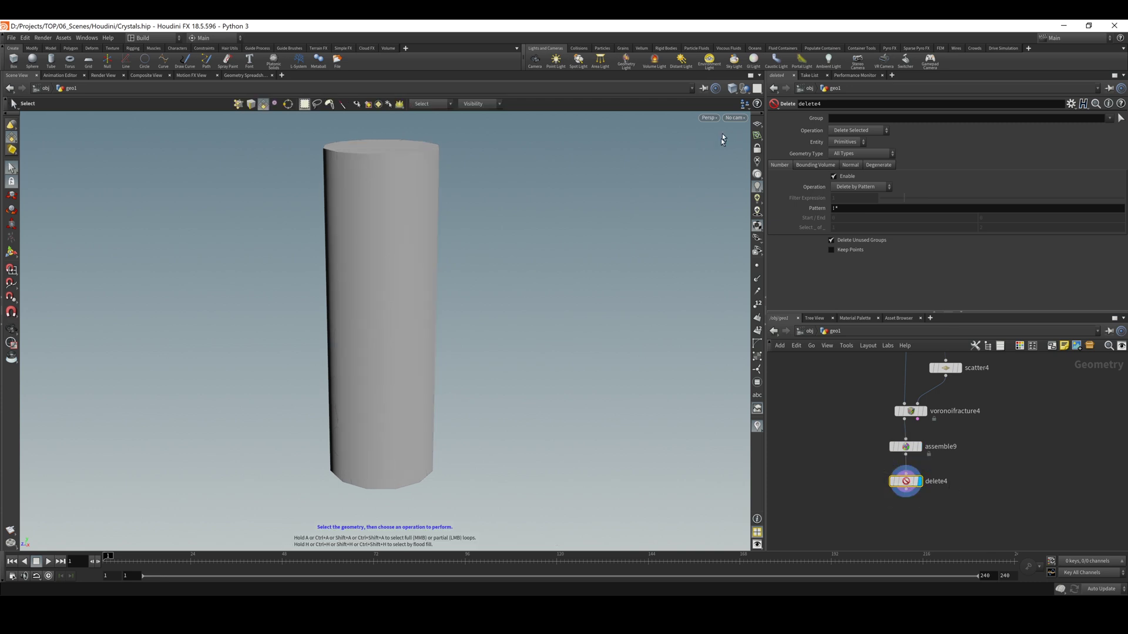
left_click(833, 176)
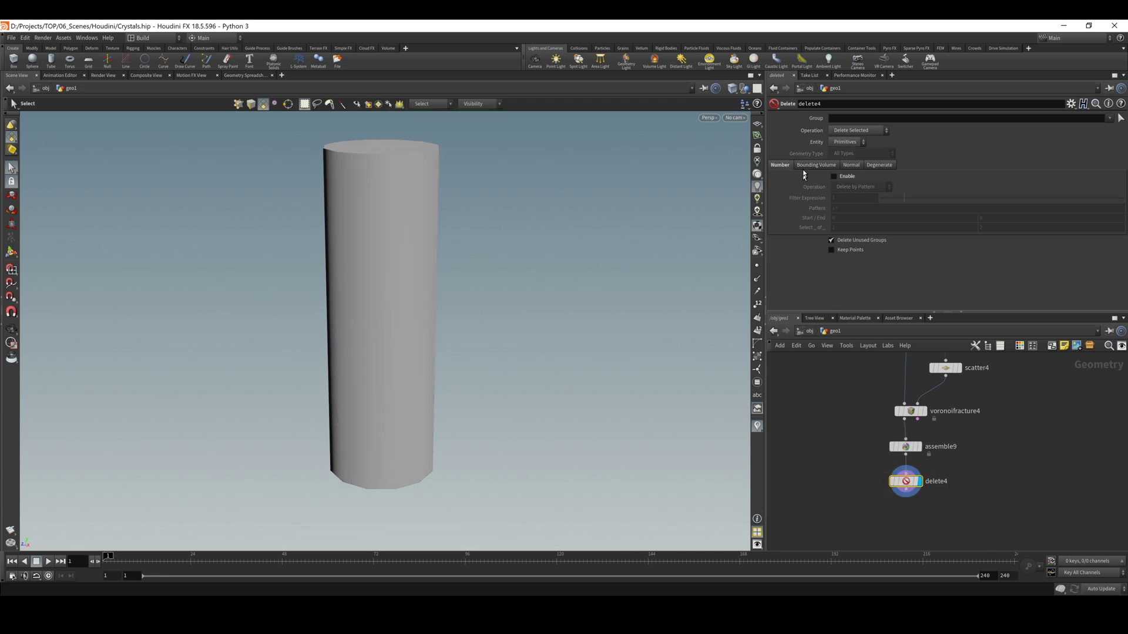
left_click(818, 166)
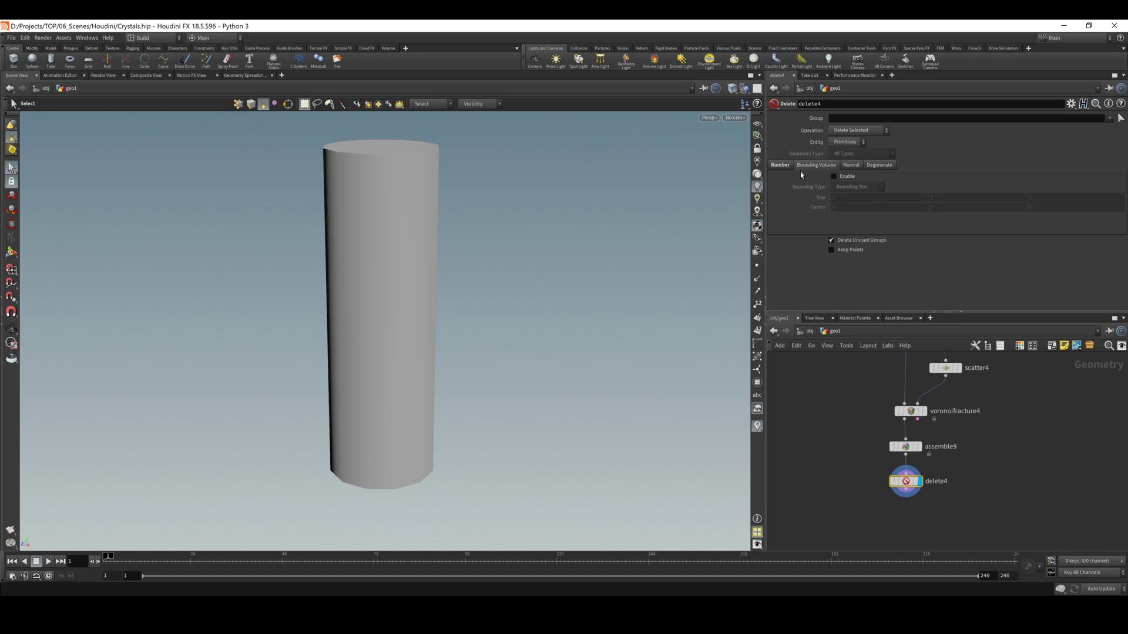
left_click(834, 177)
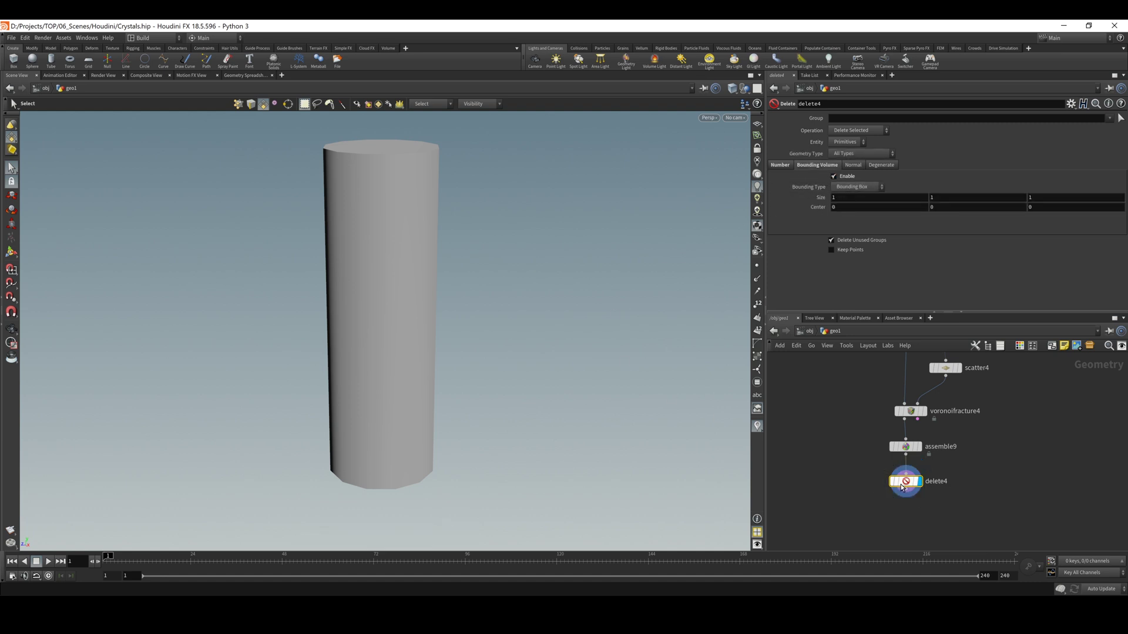
View the tube and its bounding box in wireframe and set delete4's operation to Delete Non-Selected.
mouse_move(507, 323)
left_mouse_down("alt")
mouse_move(537, 333)
mouse_move(420, 313)
left_mouse_up("alt")
key("w")
left_click_drag(548, 332, 596, 312)
key("s")
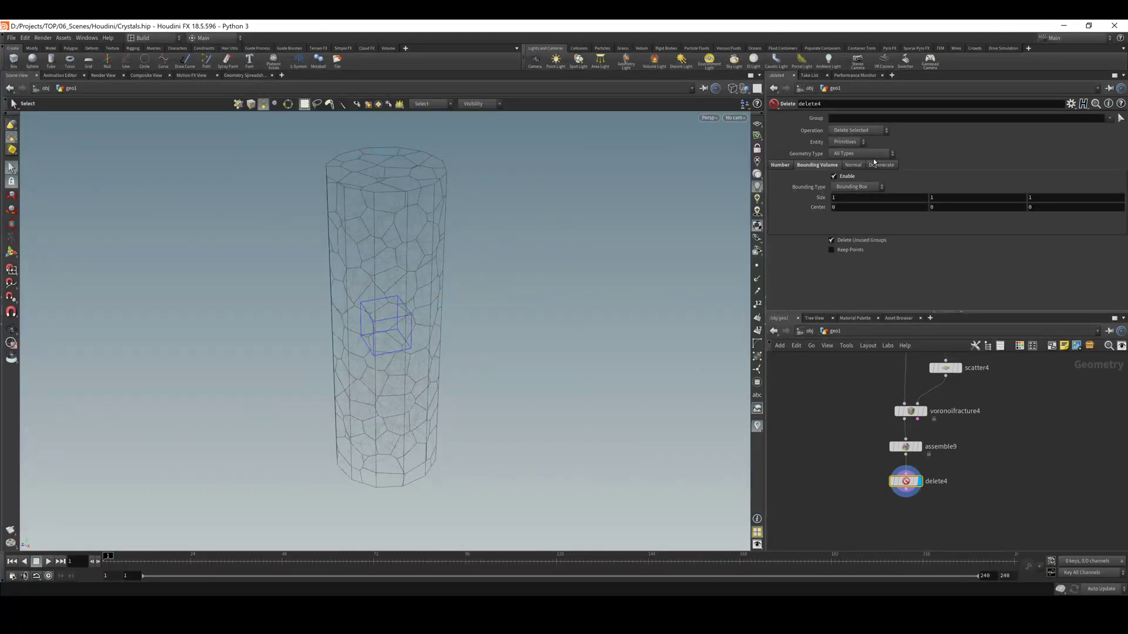
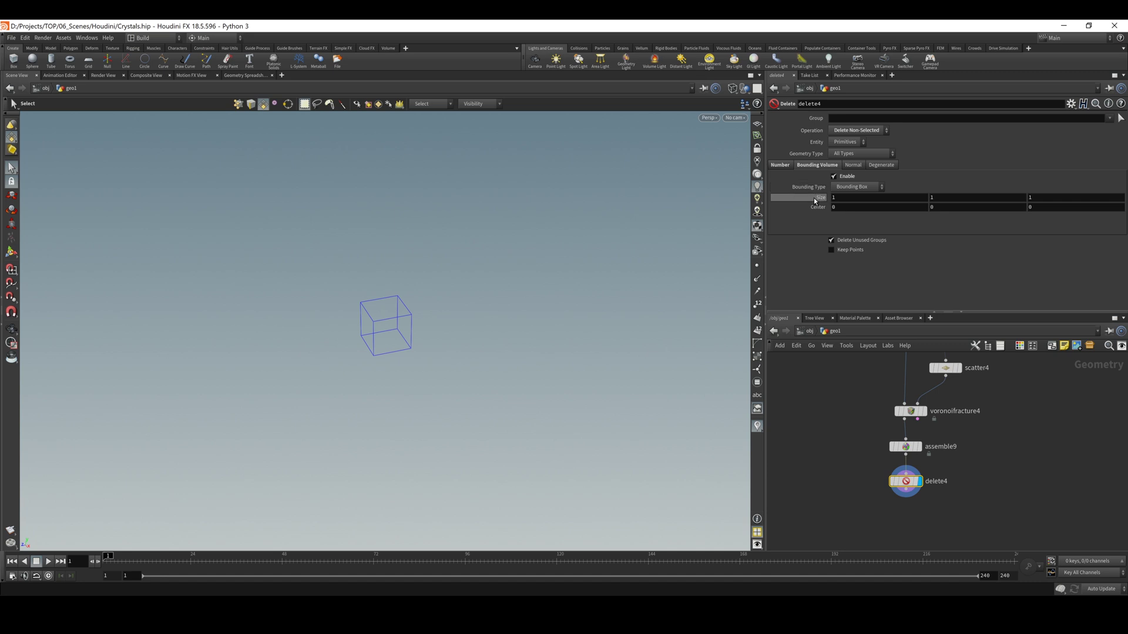
Enlarge delete4's bounding box to a size of 2 on all three axes and return to shaded display.
mouse_move(812, 197)
middle_mouse_down()
mouse_move(813, 155)
mouse_move(834, 177)
mouse_move(881, 178)
mouse_move(833, 188)
middle_mouse_up()
left_click_drag(496, 290, 508, 262, "alt")
right_click_drag(509, 262, 679, 269, "alt")
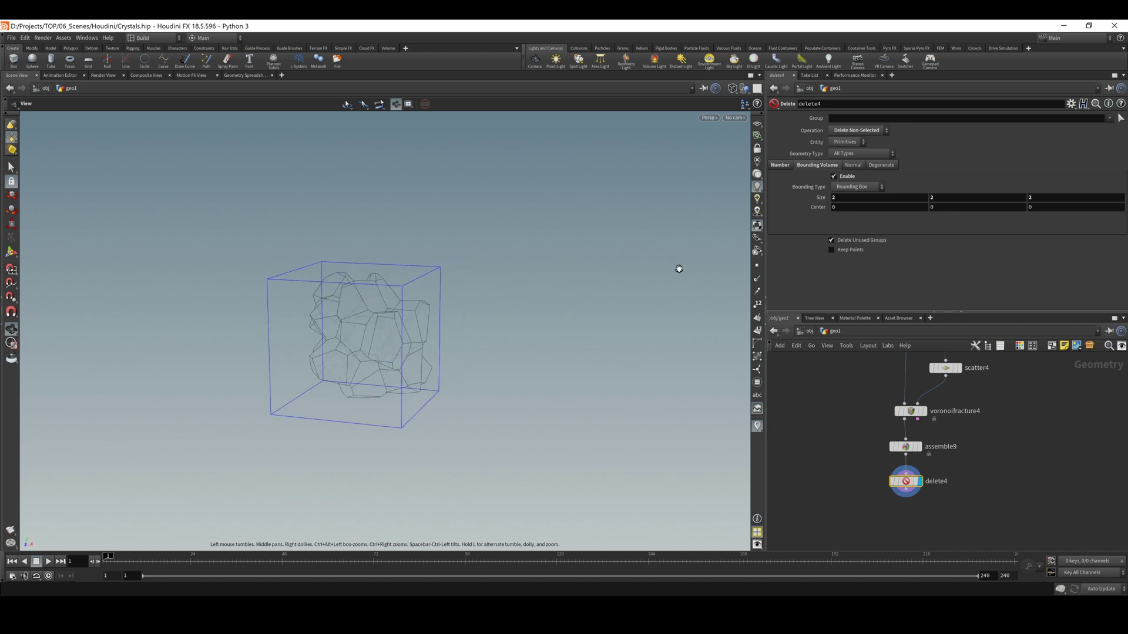
key("w")
mouse_move(468, 297)
left_mouse_down("alt")
mouse_move(374, 310)
mouse_move(506, 345)
mouse_move(597, 322)
left_mouse_up("alt")
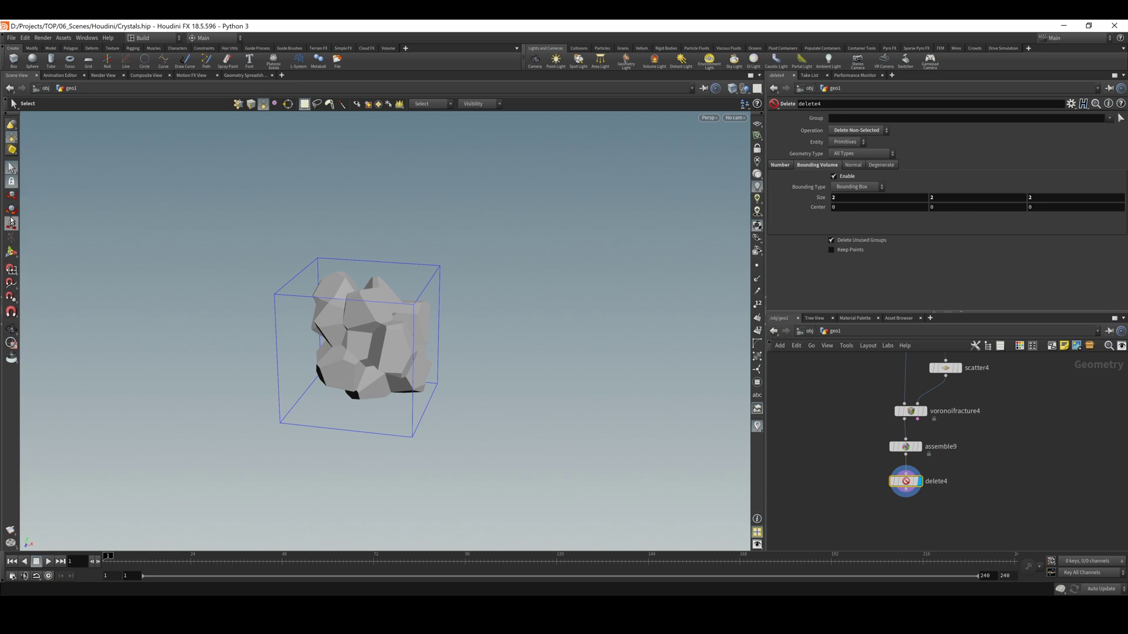
Activate delete4's bounding box handles and extend one X side of the box to an X size of about 2.7.
left_click(18, 198)
left_click(11, 252)
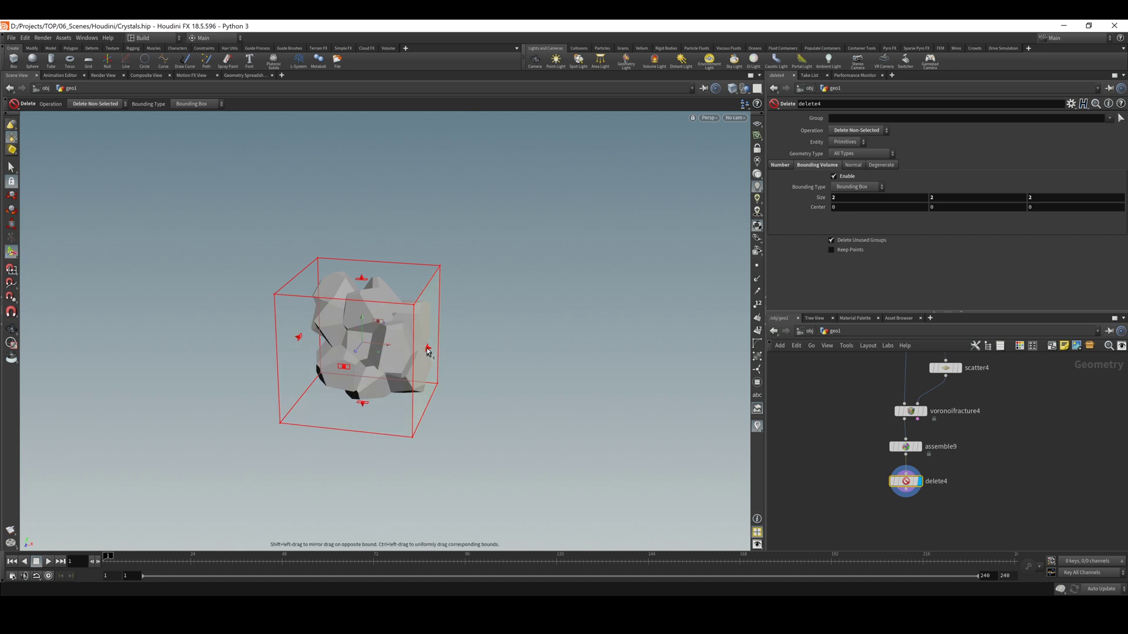
mouse_move(428, 350)
left_mouse_down()
mouse_move(499, 356)
mouse_move(447, 353)
mouse_move(517, 345)
mouse_move(491, 322)
mouse_move(443, 317)
mouse_move(433, 369)
left_mouse_up()
key("Escape")
key("Return")
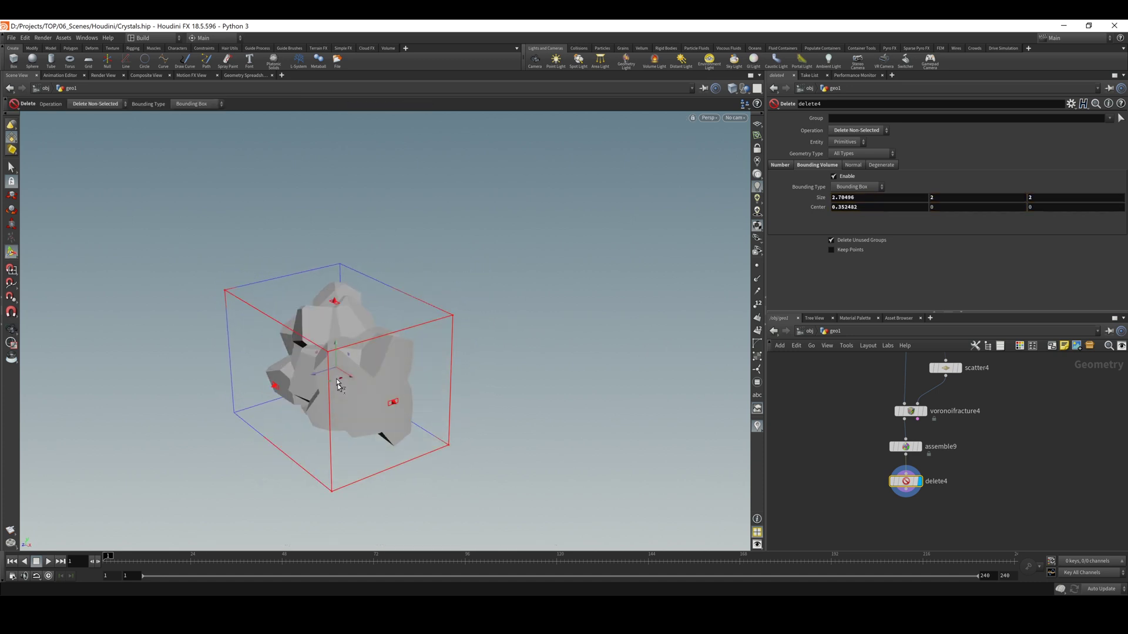
Extend the opposite X side of delete4's bounding box to an X size of about 3.26.
key("Escape")
left_click_drag(504, 380, 592, 355)
right_click_drag(591, 355, 676, 371)
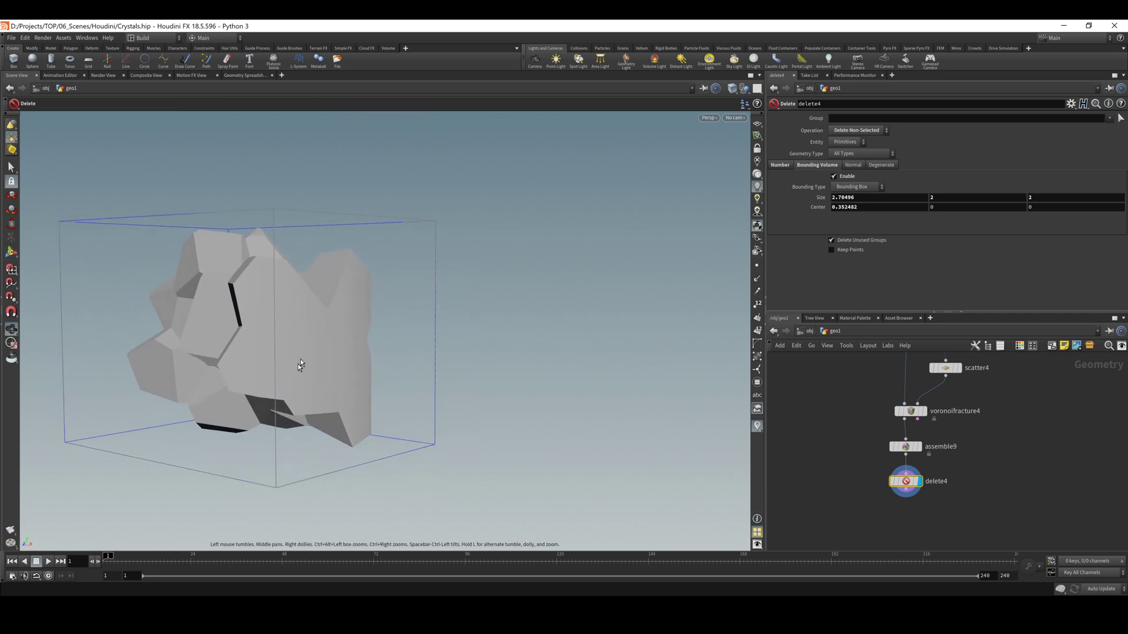
left_click_drag(483, 346, 632, 372, "alt")
key("Escape")
key("Return")
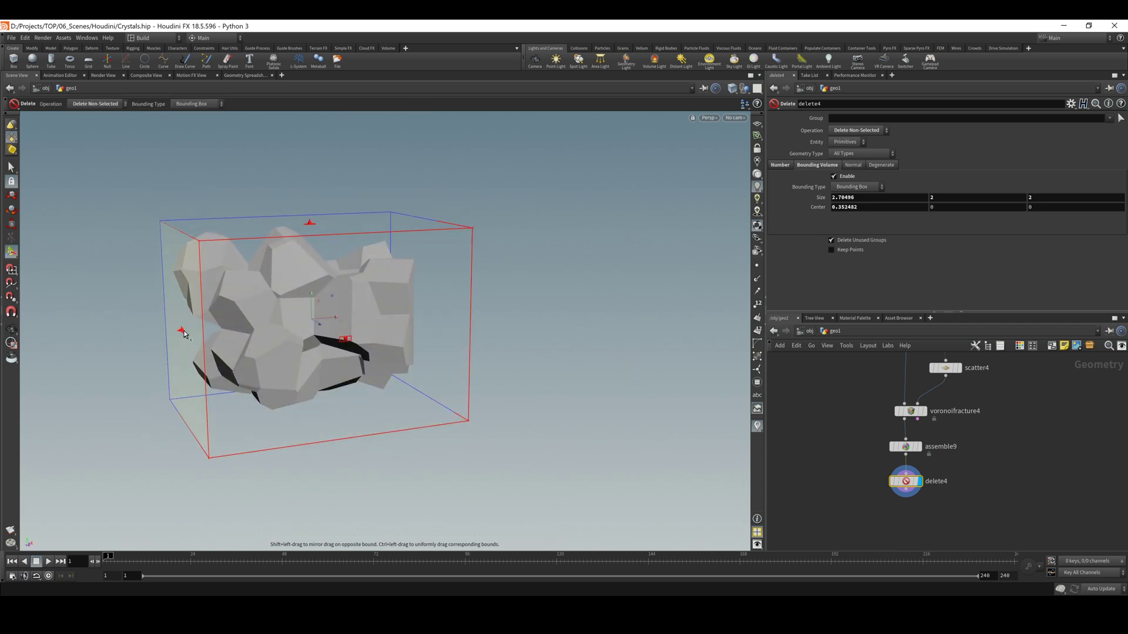
left_click_drag(183, 333, 474, 370)
Pull the positive X side of delete4's bounding box inward to an X size of about 2.88.
key("Escape")
key("space")
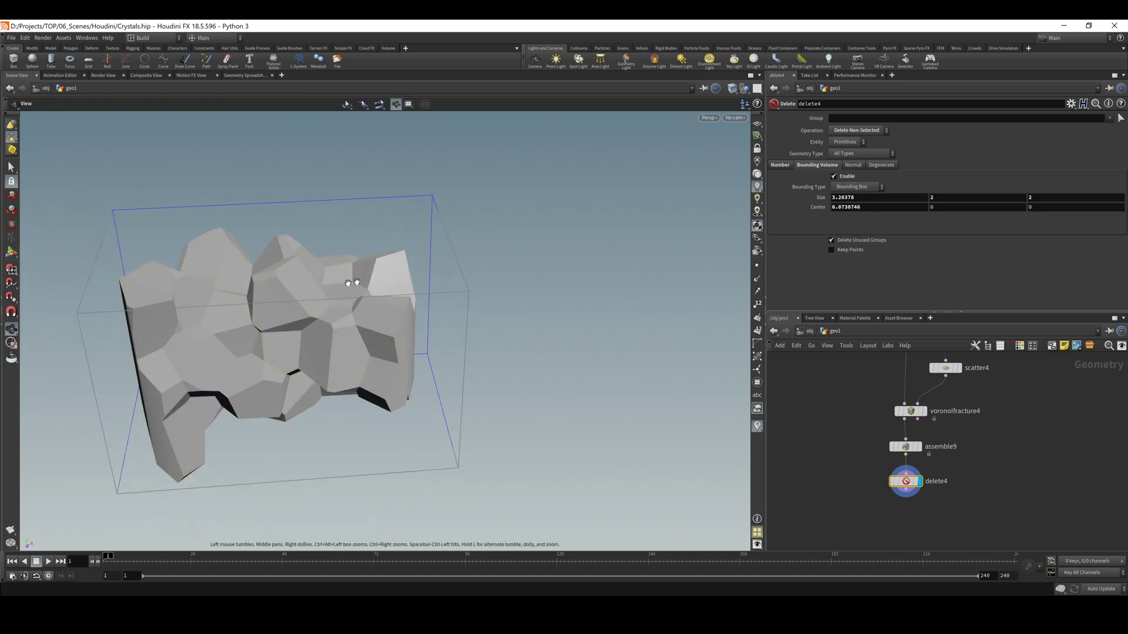
left_click_drag(514, 320, 488, 284)
right_click_drag(509, 282, 370, 296)
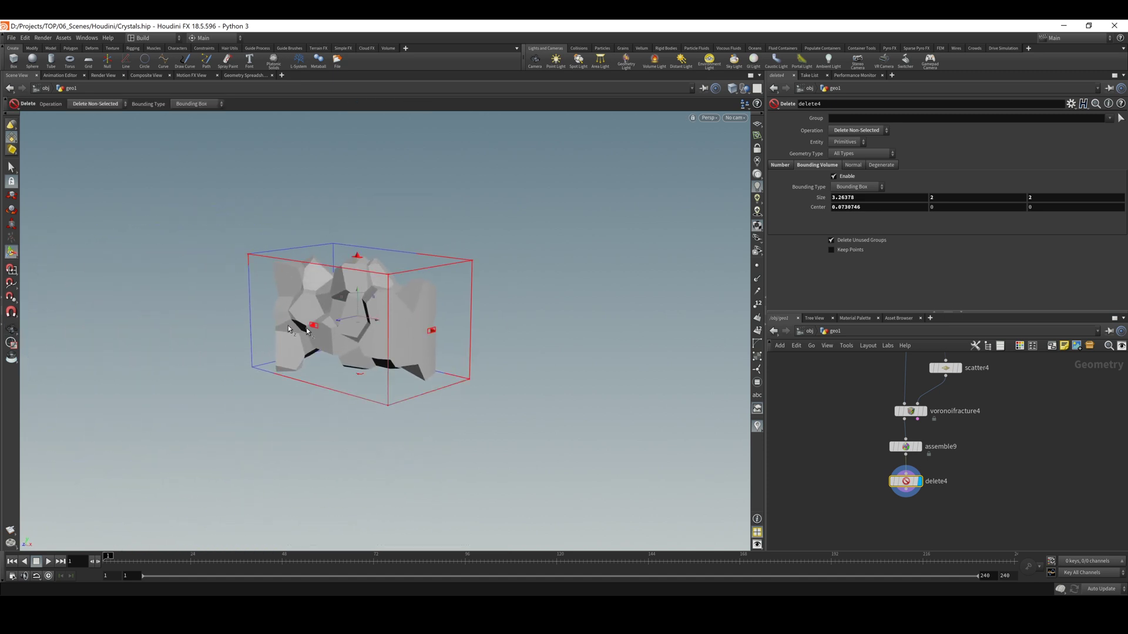
key("Escape")
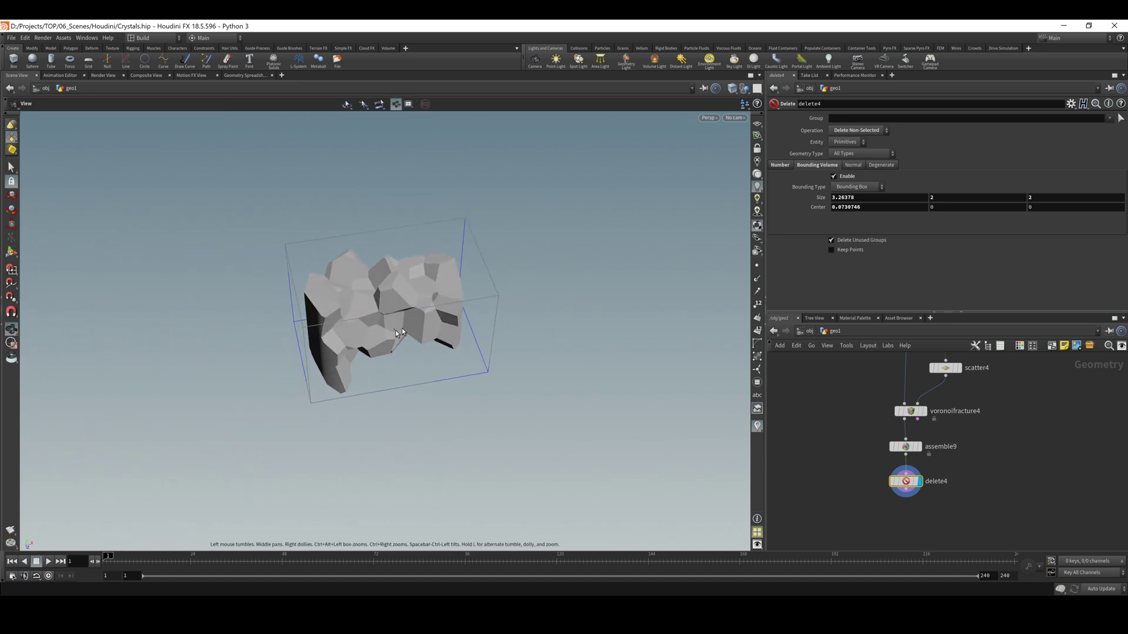
left_click_drag(561, 381, 378, 335, "alt")
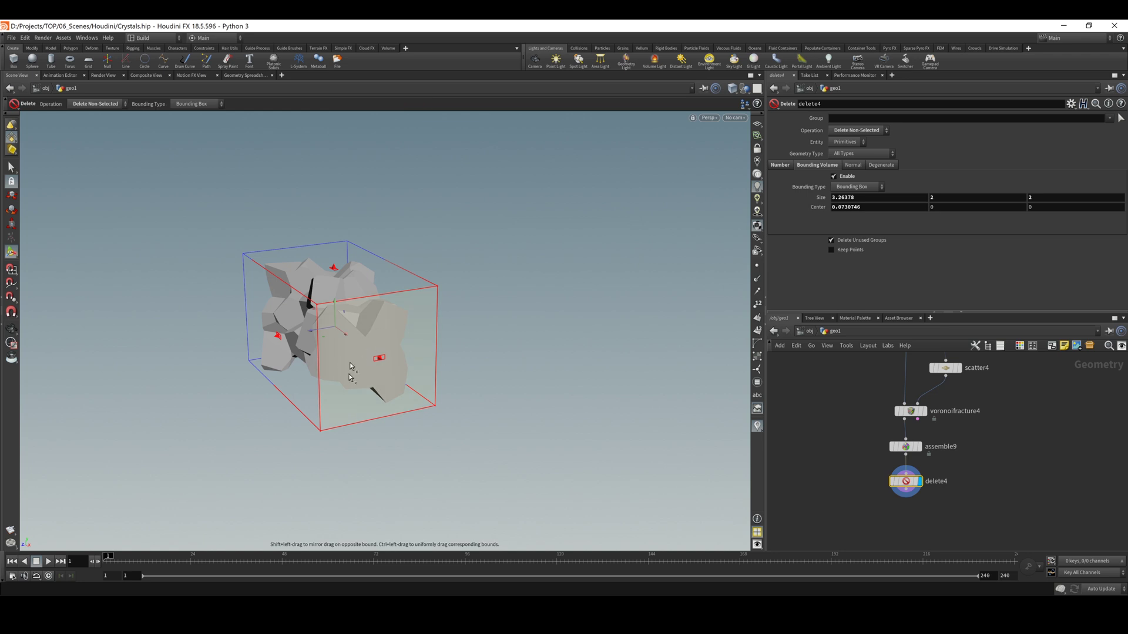
key("Escape")
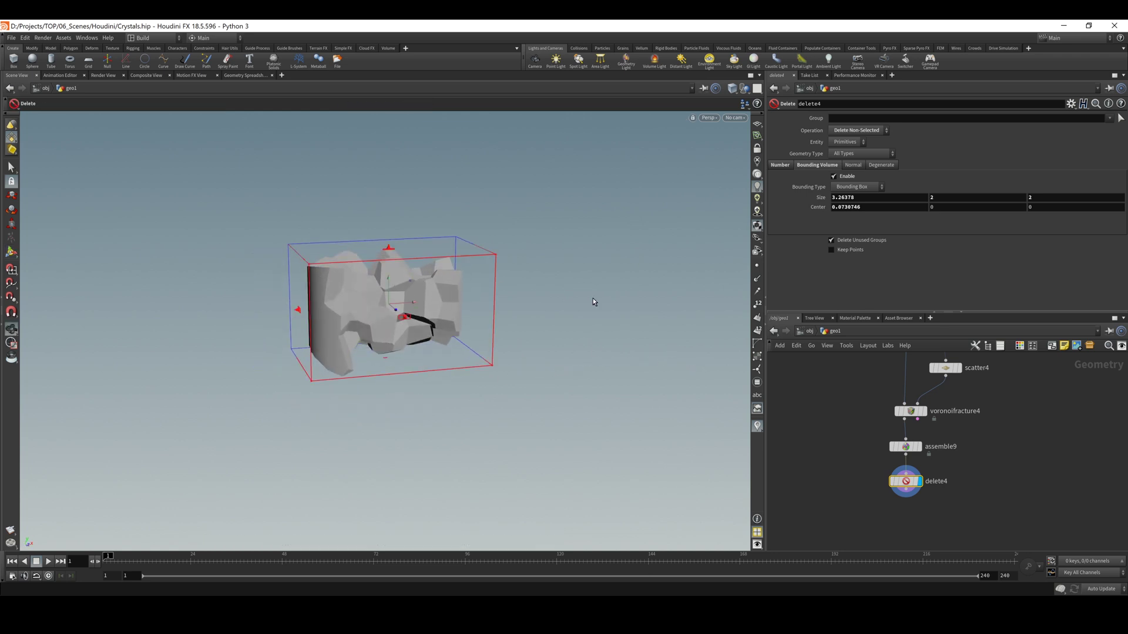
left_click_drag(595, 305, 516, 311, "alt")
right_click_drag(530, 313, 577, 343, "alt")
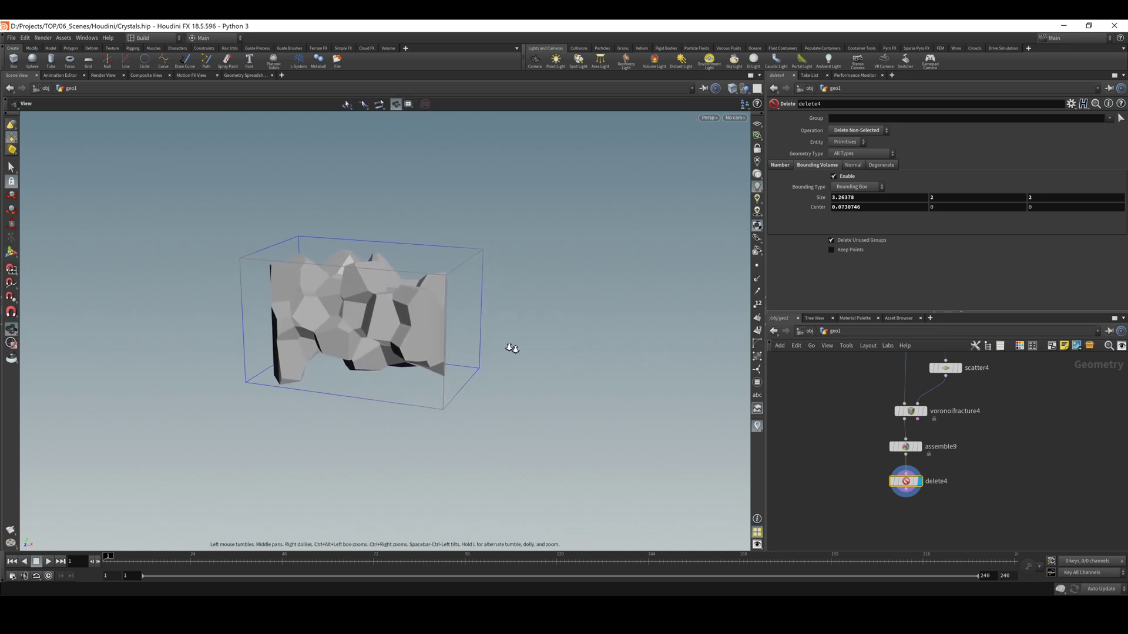
key("Return")
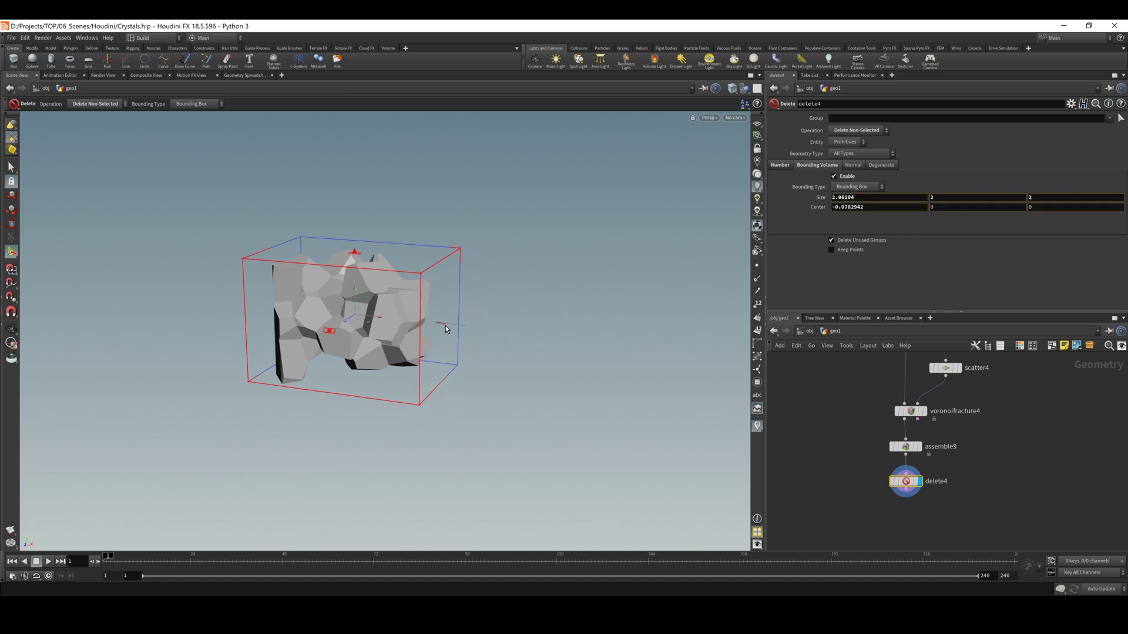
left_click_drag(445, 328, 448, 328)
Pull the negative X side of the bounding box inward to an X size of about 2.56.
left_click_drag(585, 340, 663, 322, "alt")
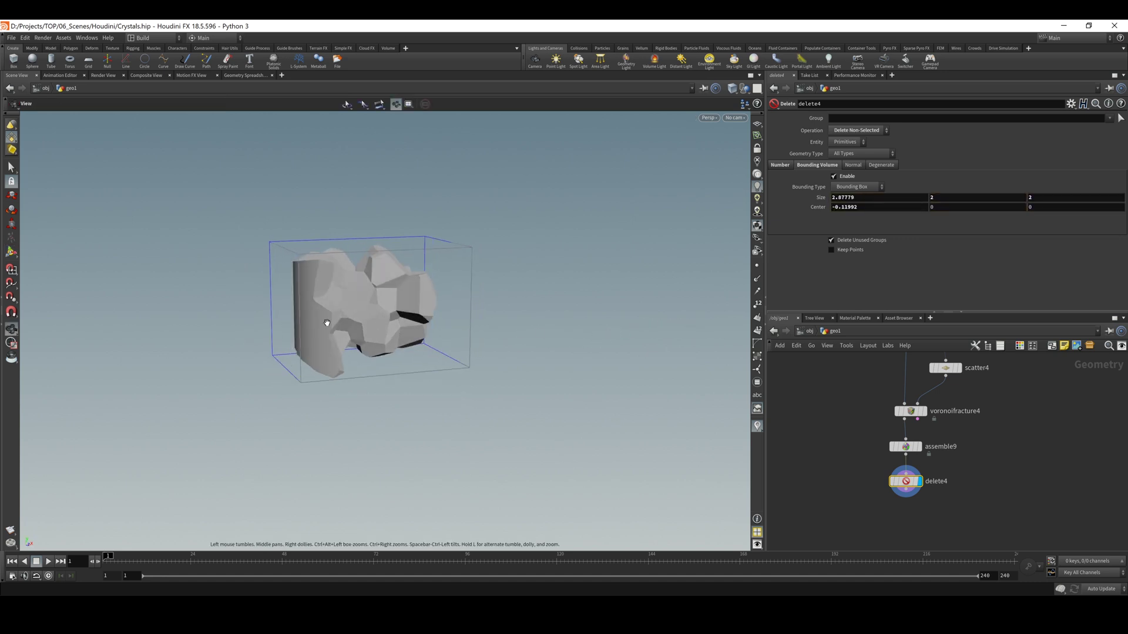
key("Return")
left_click_drag(284, 312, 302, 310)
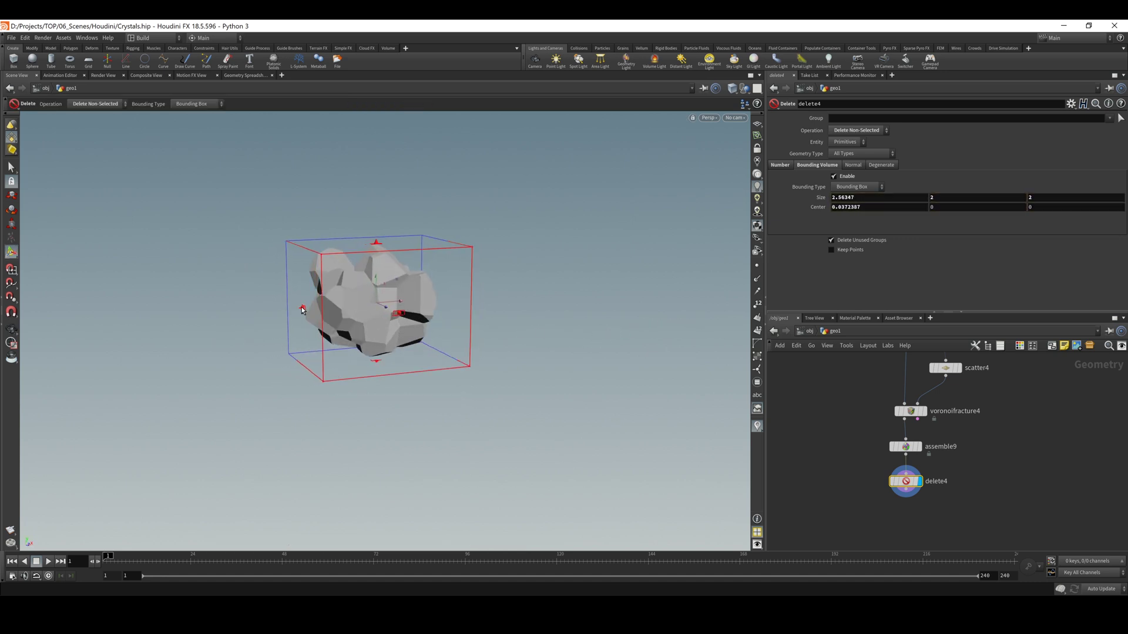
left_click_drag(587, 376, 548, 381, "alt")
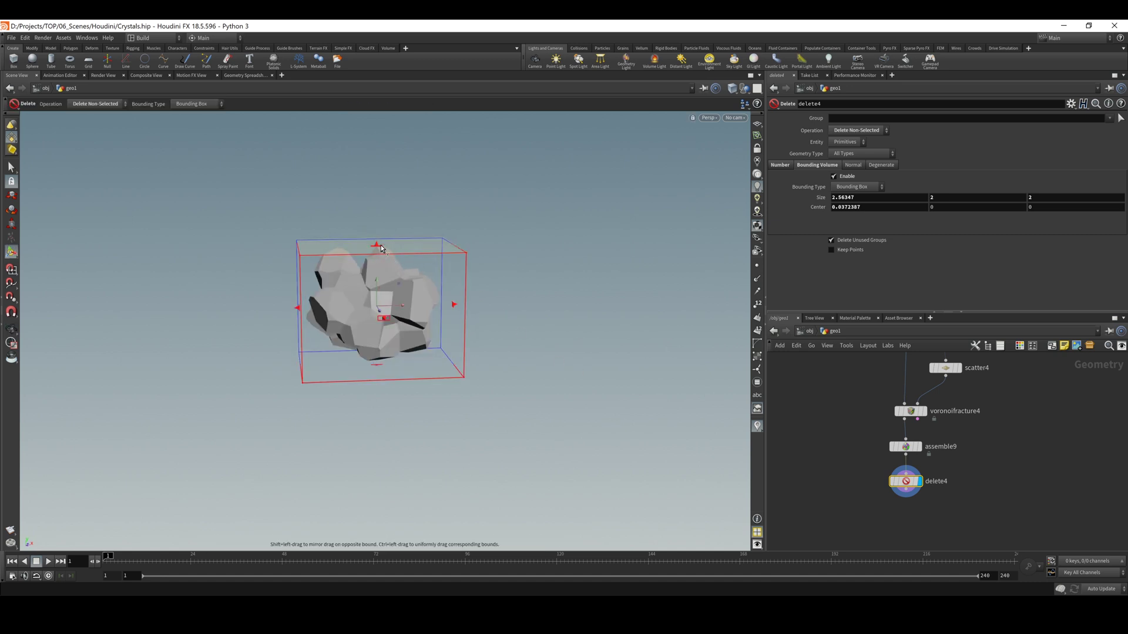
Extend the upper side of delete4's bounding box to a Y size of about 3.51.
left_click_drag(380, 246, 383, 155)
key("Escape")
left_click_drag(498, 194, 548, 257)
key("Return")
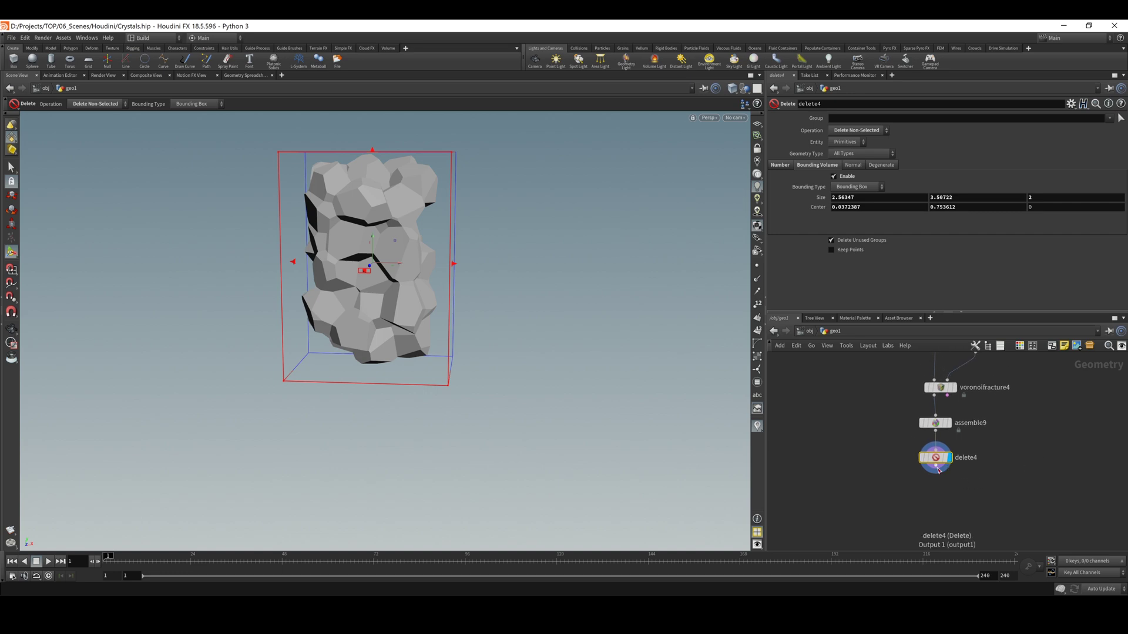
Connect a Transform node to the delete4 output and display it.
key("Tab")
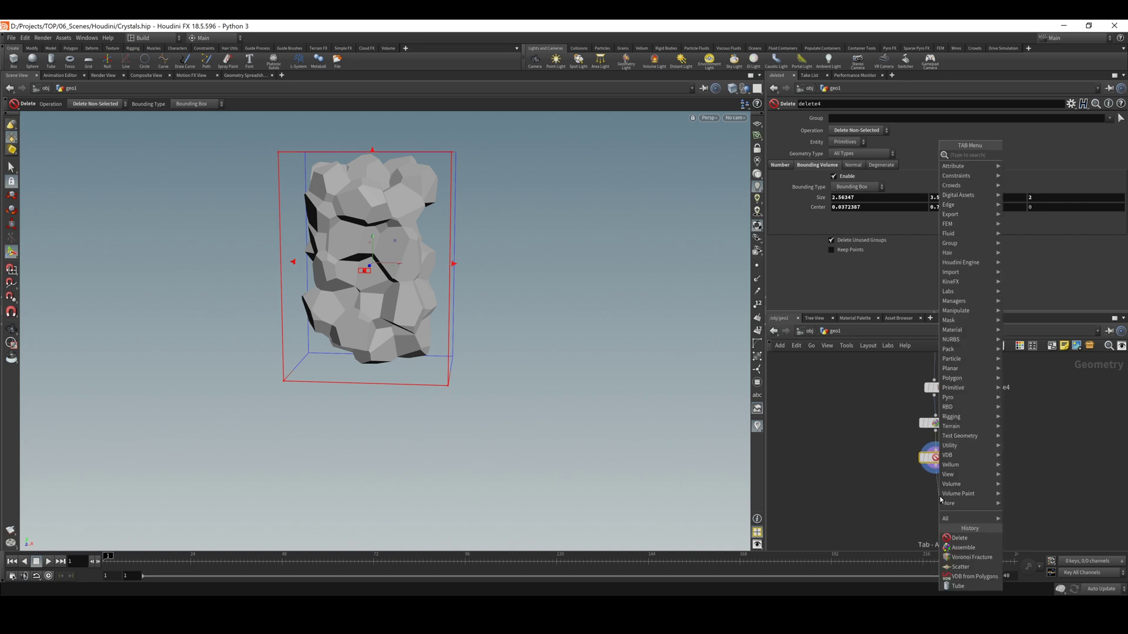
type("tran")
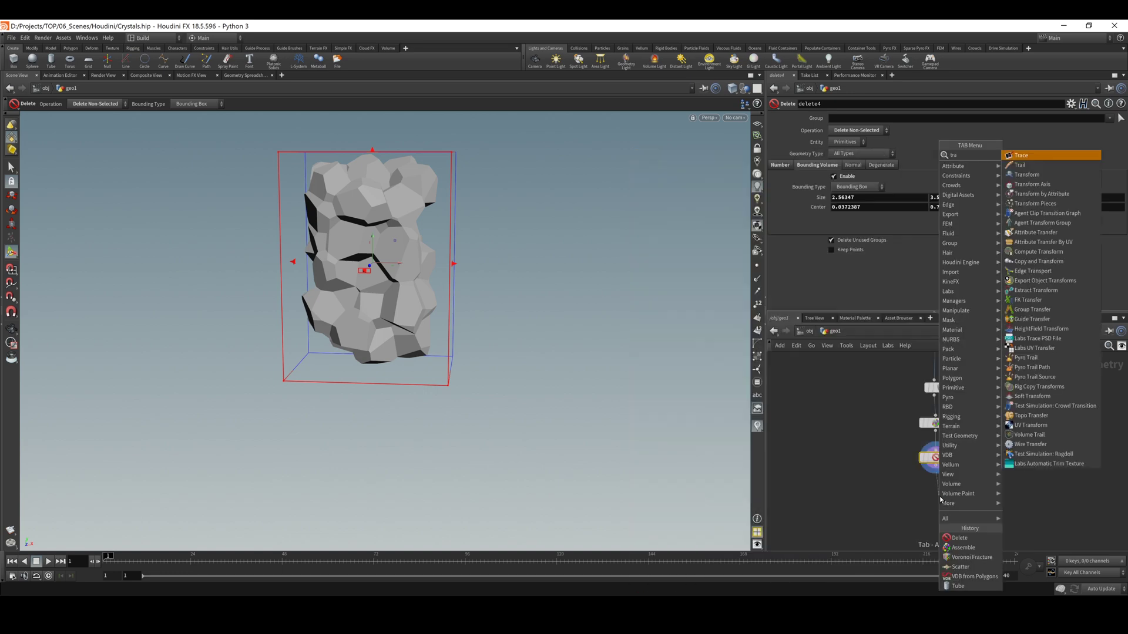
key("Return")
left_click(940, 498)
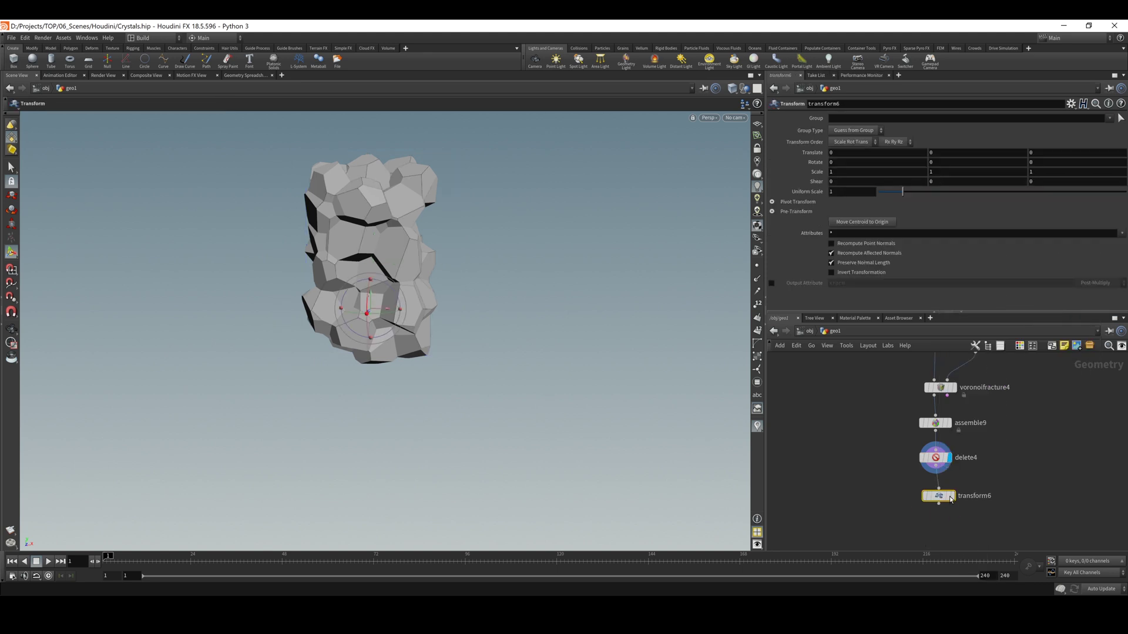
left_click(952, 498)
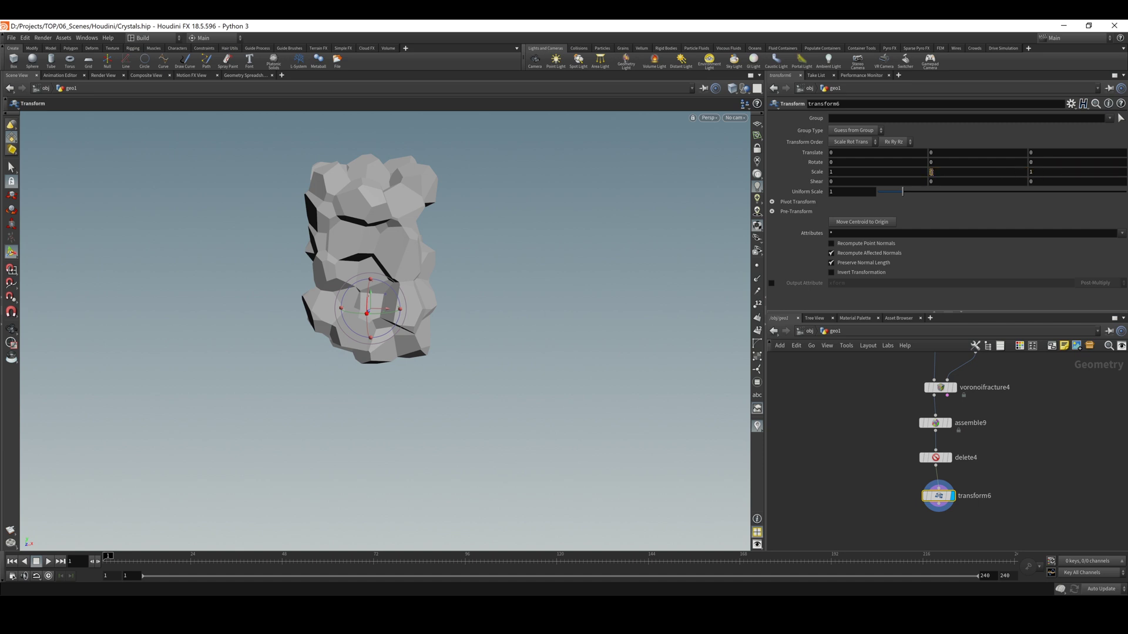
Set transform6's Y scale to 3 to stretch the remaining pieces vertically.
type("3")
key("Return")
left_click_drag(393, 287, 504, 267, "alt")
middle_click_drag(505, 268, 522, 456, "alt")
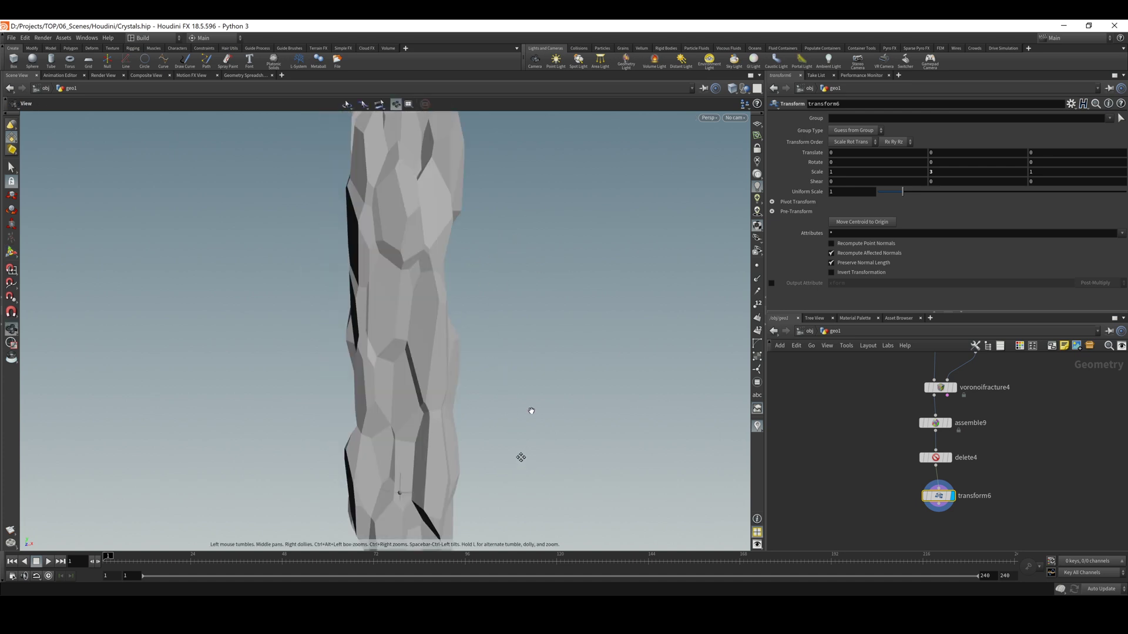
right_click_drag(529, 408, 337, 365, "alt")
left_click_drag(337, 364, 484, 347, "alt")
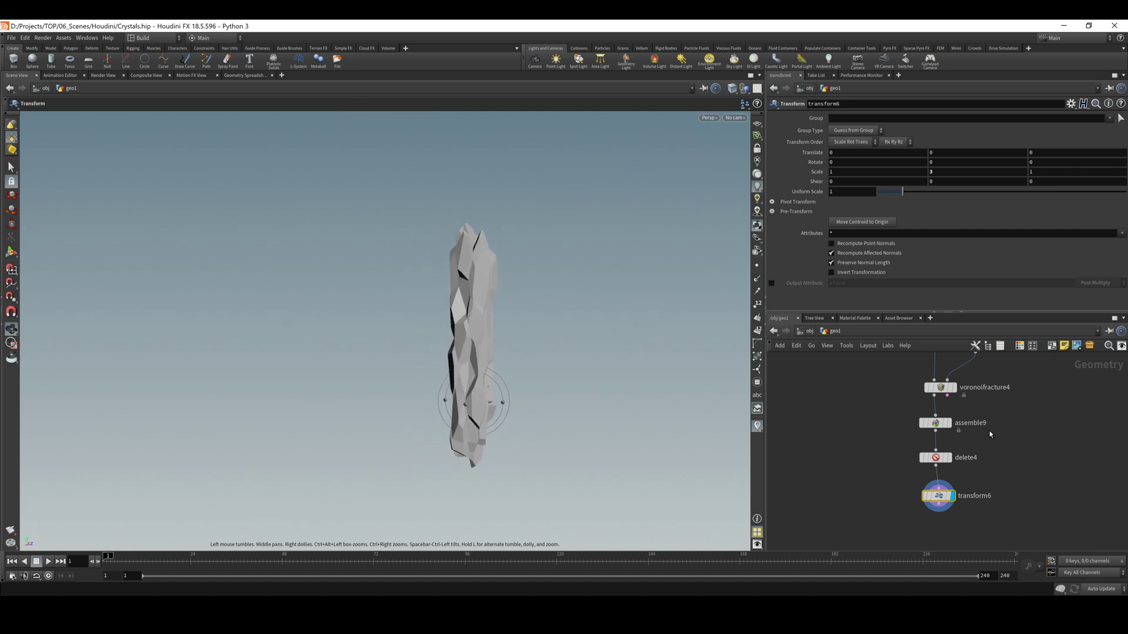
Raise scatter4's Force Total Count to 607 and set its Global Seed to 3.17.
scroll(987, 435, "down", 3)
middle_click_drag(996, 380, 961, 451)
scroll(960, 451, "up", 5)
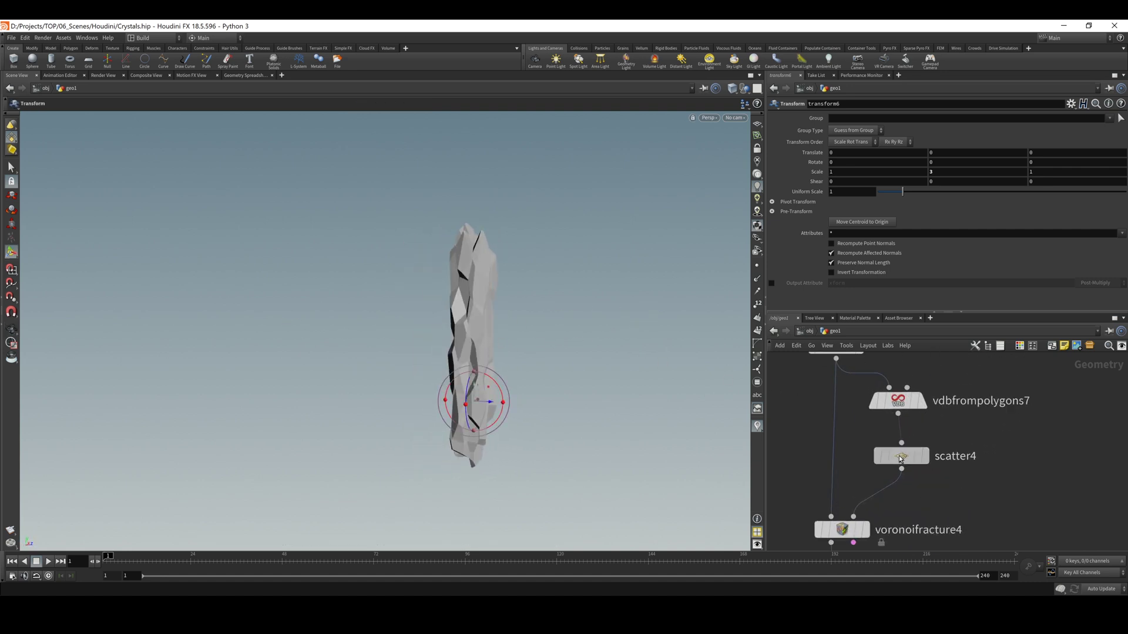
left_click(901, 457)
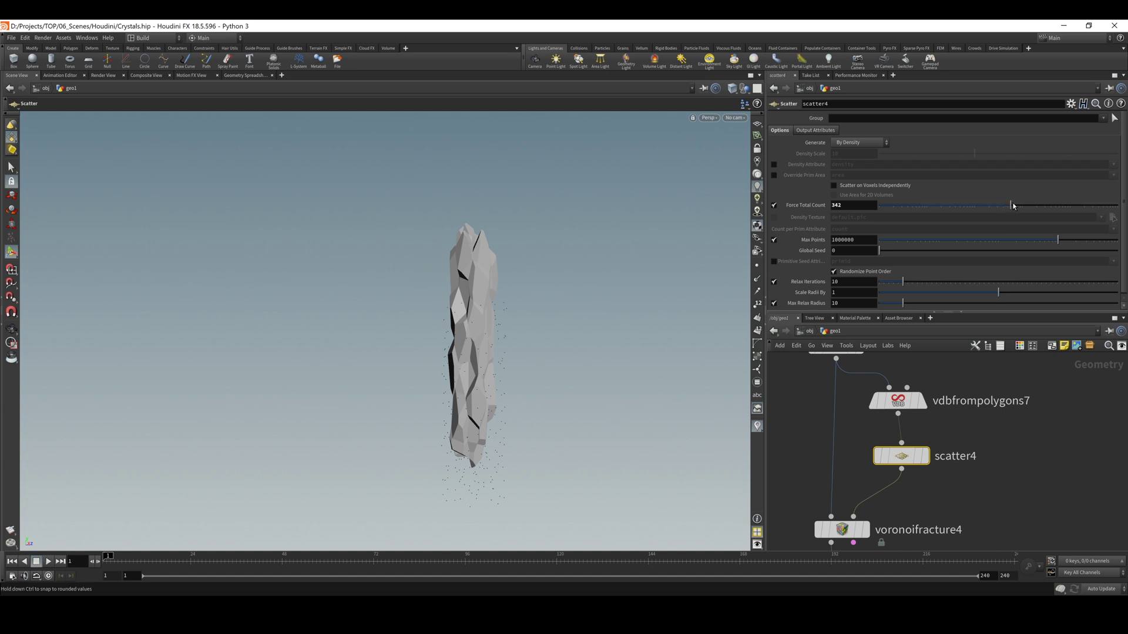
key("Escape")
left_click_drag(602, 298, 757, 306)
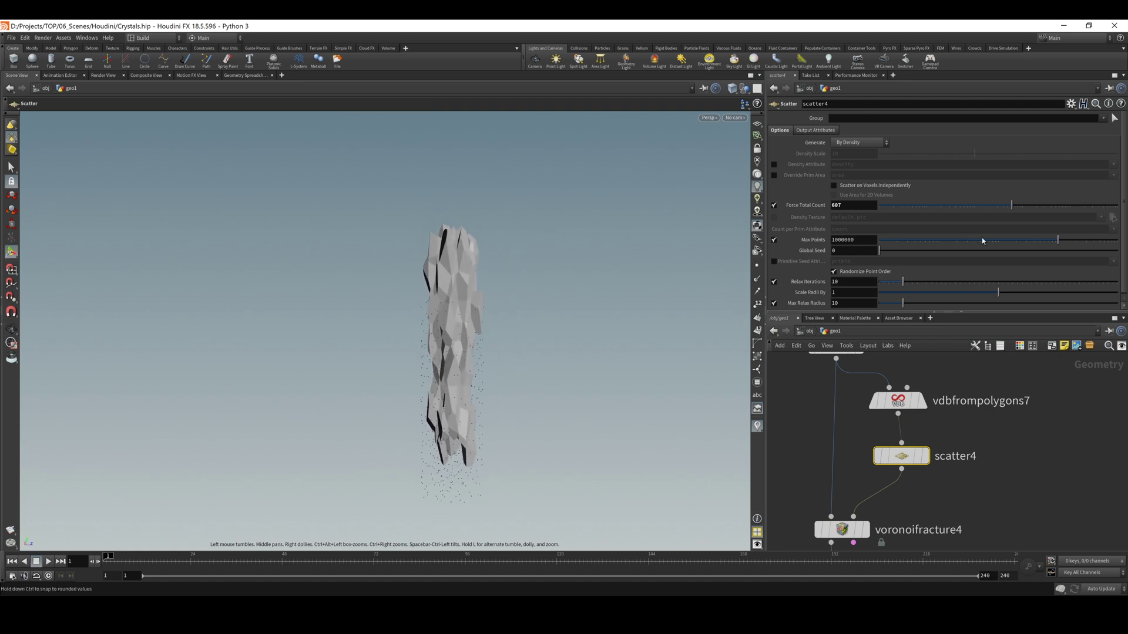
key("Return")
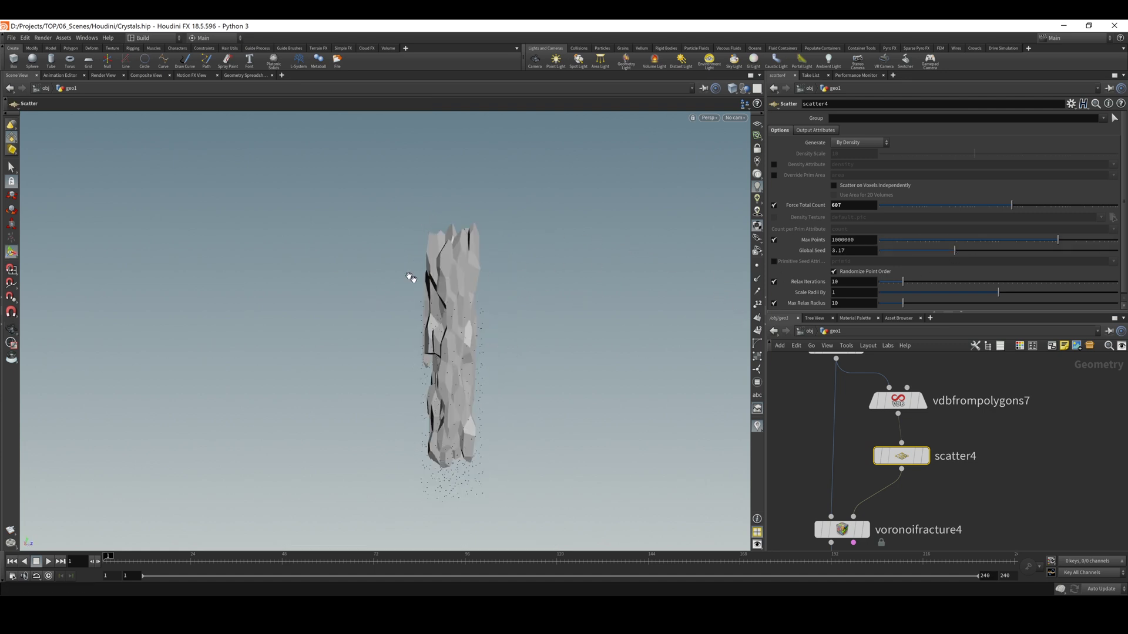
left_click_drag(410, 277, 607, 287, "alt")
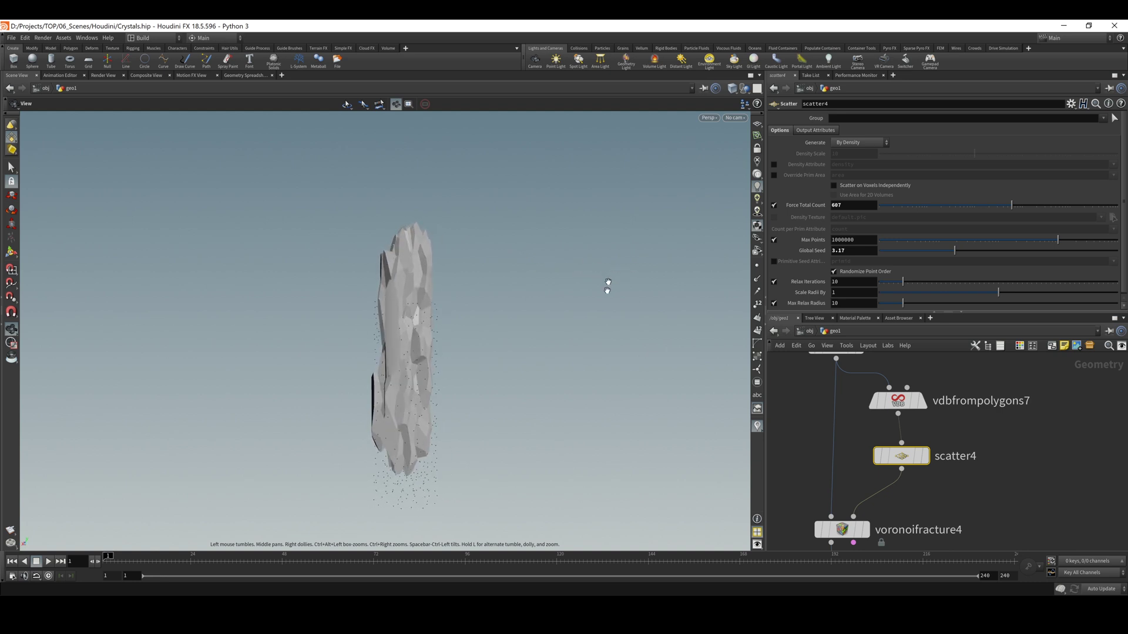
Select delete4 and narrow its bounding box to an X size of about 2.45, checking the stretched crystal from several sides.
scroll(989, 429, "down", 4)
middle_click_drag(1008, 457, 997, 398)
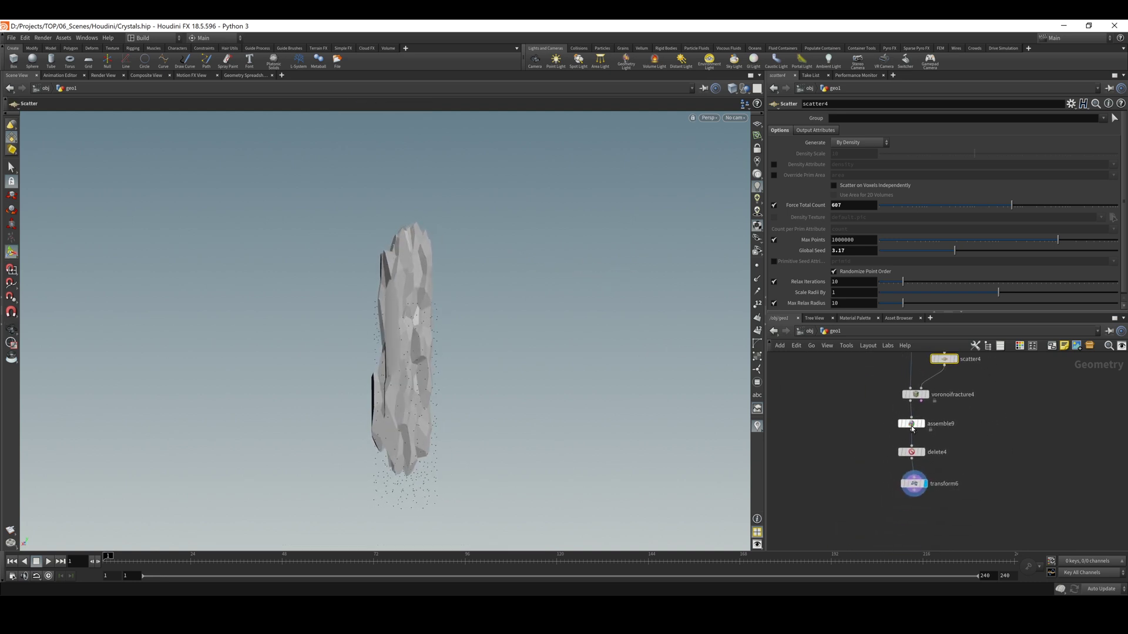
scroll(905, 425, "up", 3)
left_click(912, 471)
left_click_drag(456, 312, 530, 419)
key("Return")
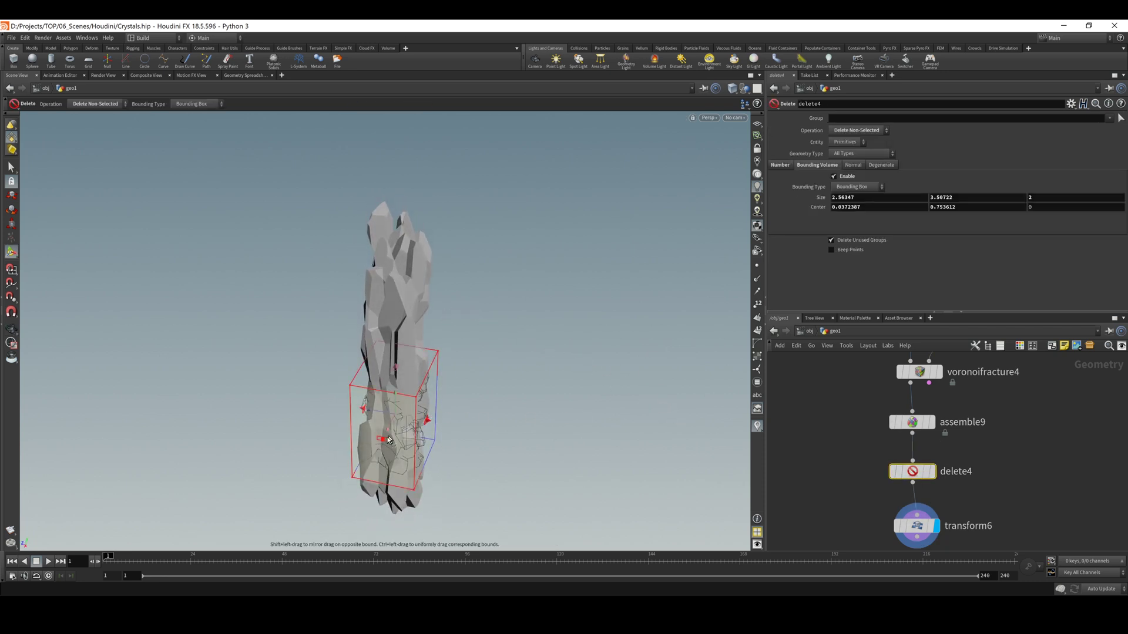
left_click_drag(382, 444, 384, 439)
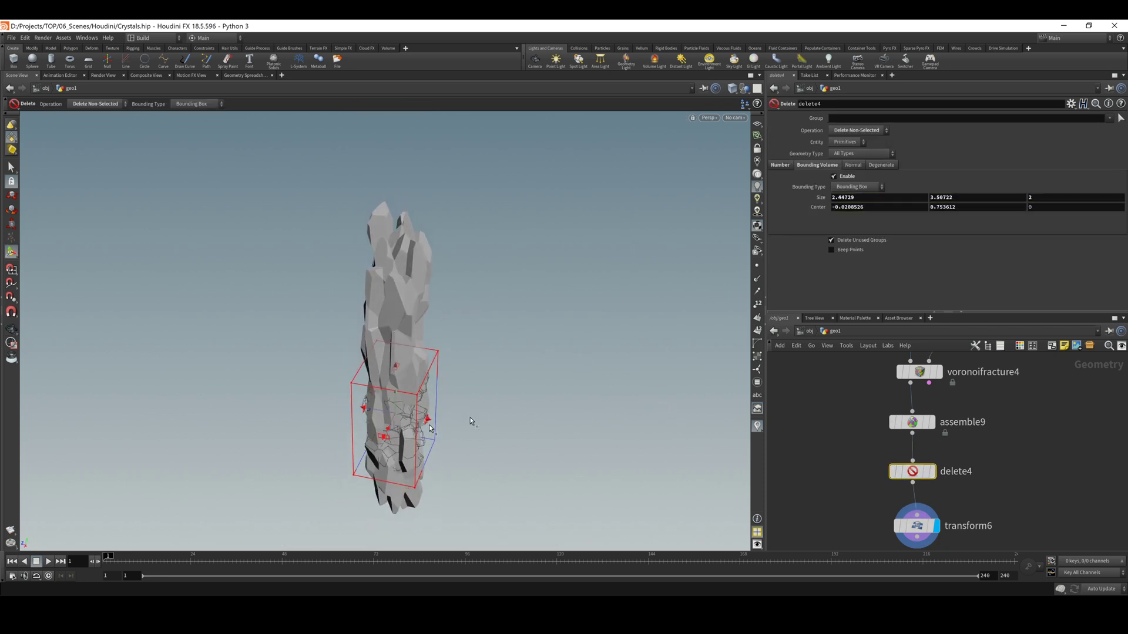
key("Escape")
left_click_drag(471, 420, 416, 329)
key("Return")
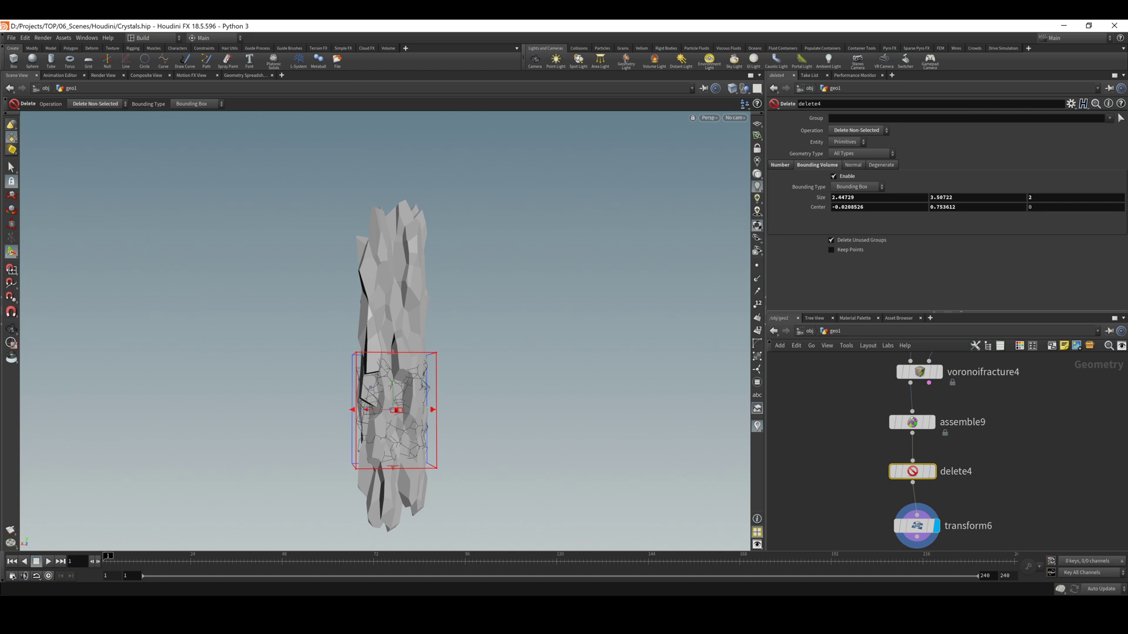
scroll(913, 452, "down", 1)
right_click_drag(528, 333, 488, 344, "alt")
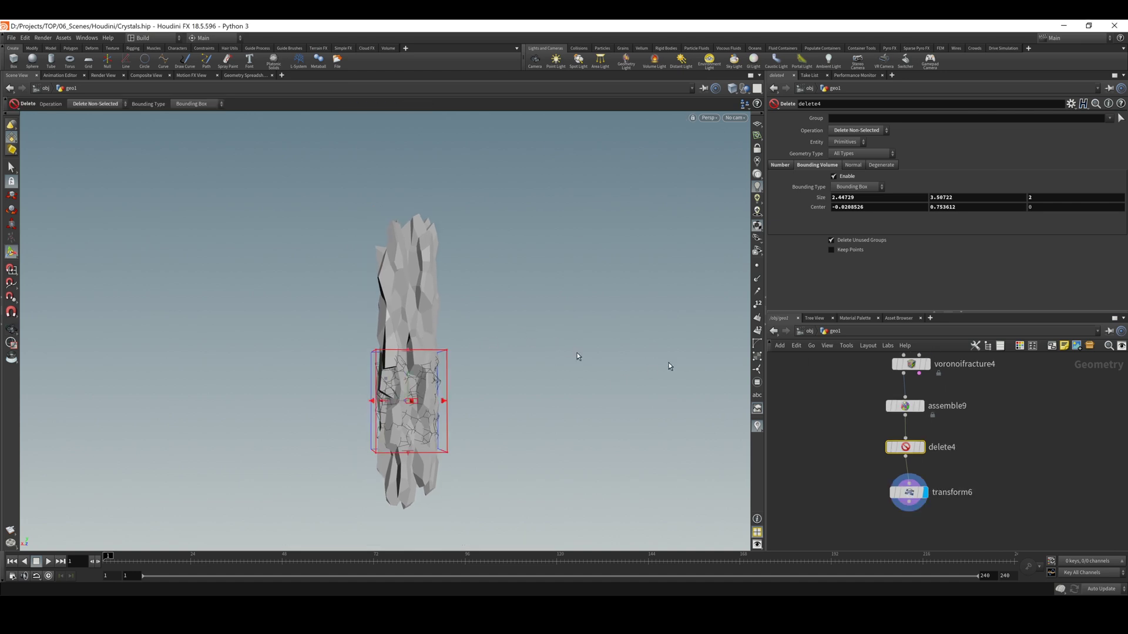
Display the Export node at the end of the original chain and examine the finished reference crystal from several sides.
left_click(912, 498)
left_click_drag(460, 365, 455, 292)
key("t")
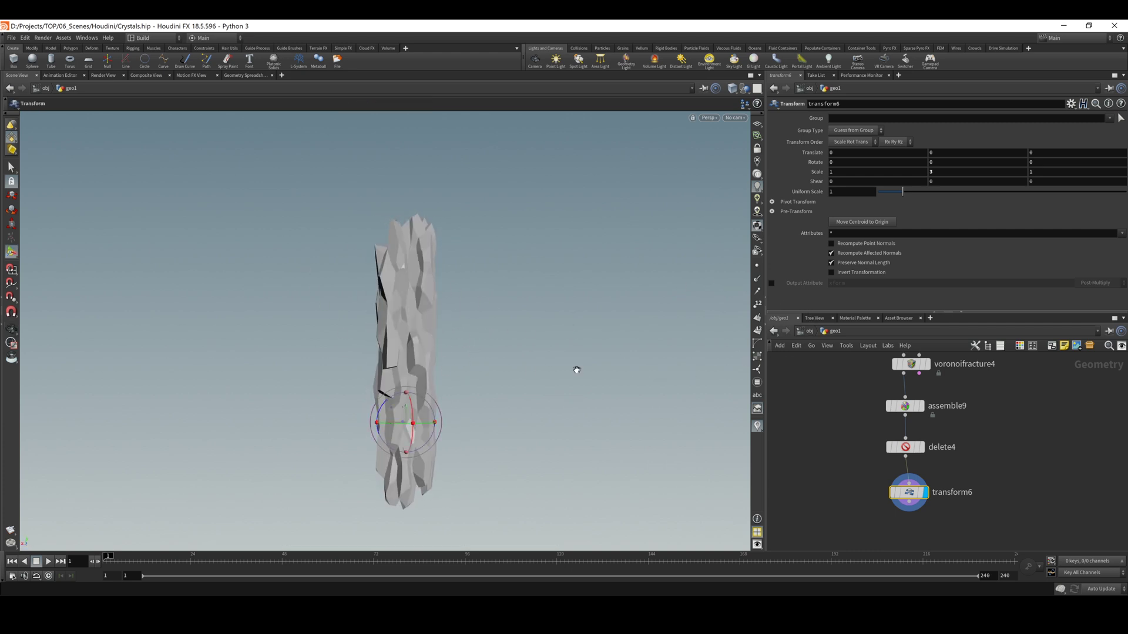
middle_click_drag(576, 370, 554, 298, "alt")
scroll(1077, 425, "down", 5)
middle_click_drag(1077, 425, 766, 393)
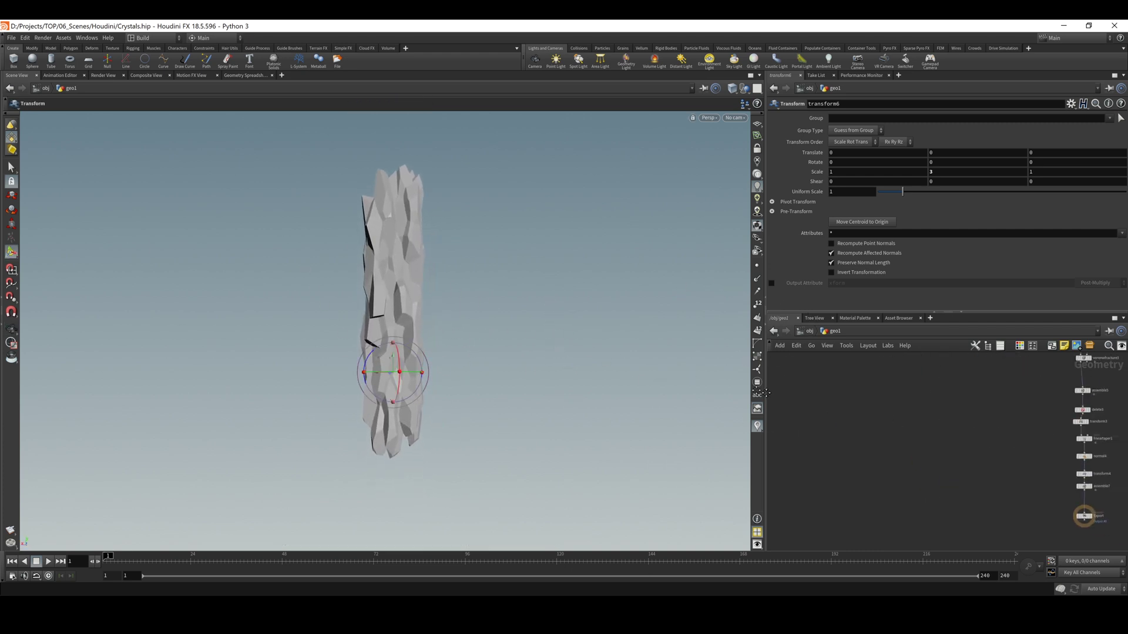
scroll(947, 497, "up", 3)
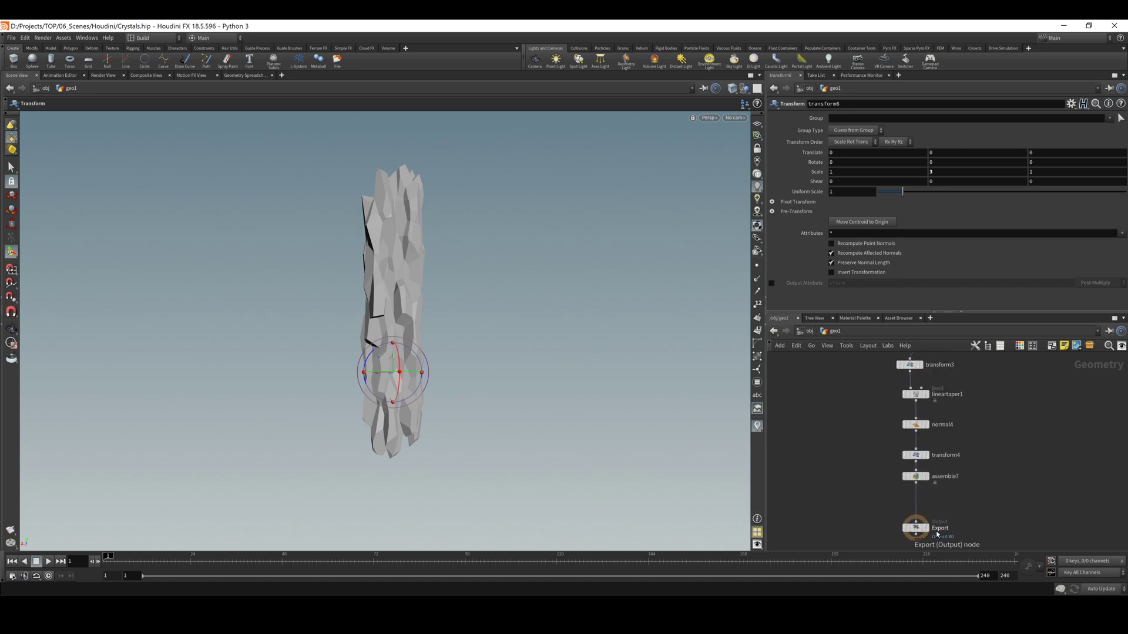
left_click(926, 527)
right_click_drag(477, 370, 222, 352, "alt")
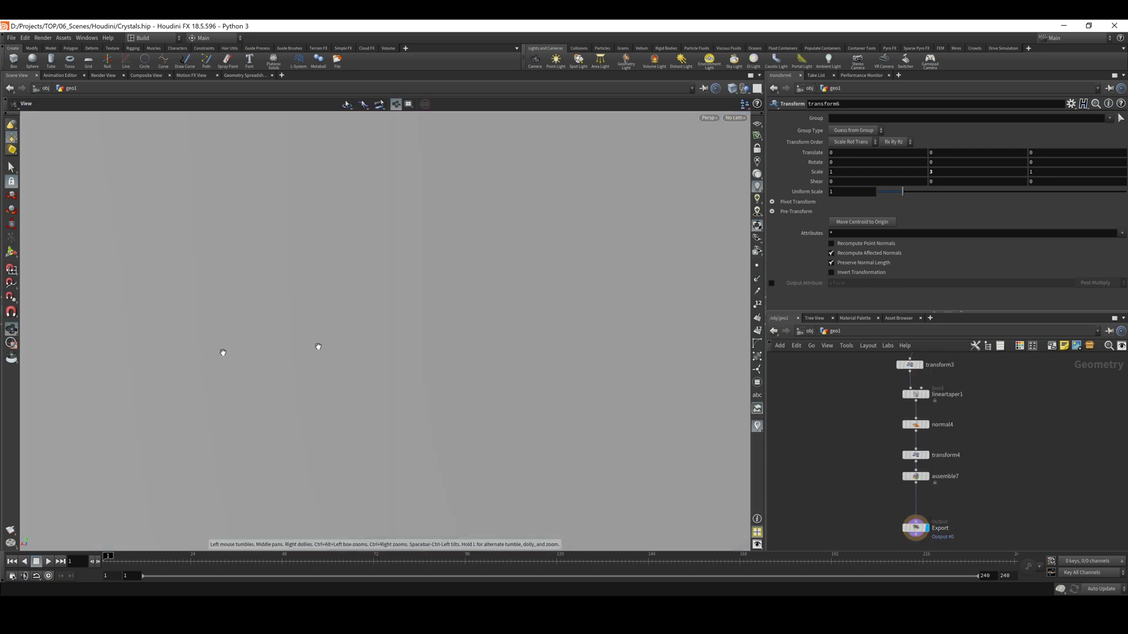
right_click_drag(499, 349, 157, 371, "alt")
right_click_drag(355, 312, 259, 348, "alt")
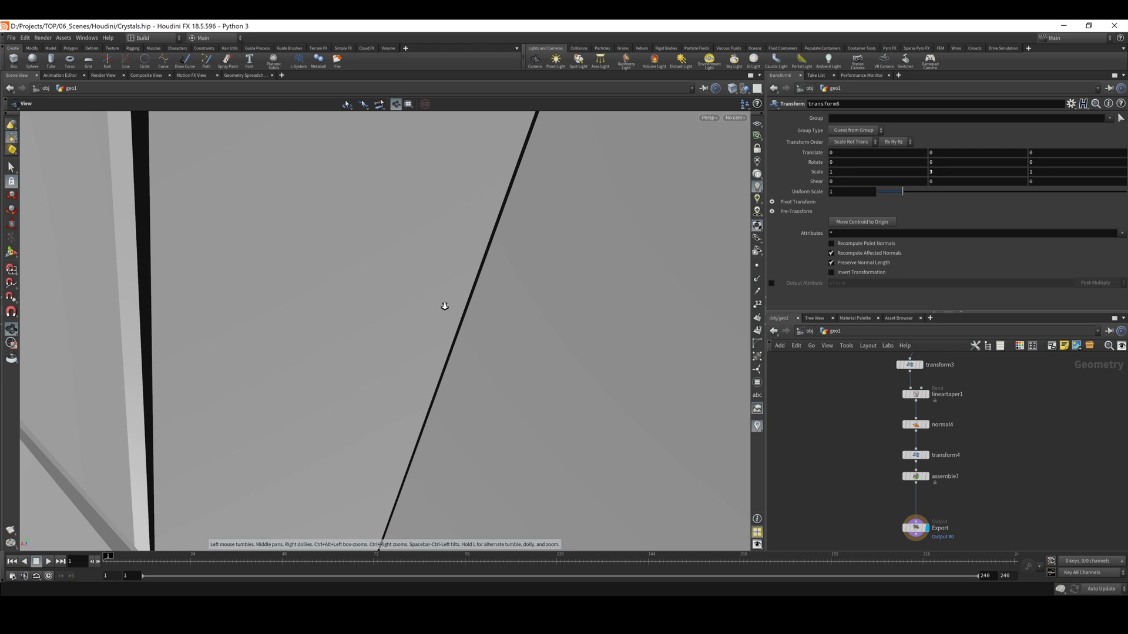
right_click_drag(445, 306, 13, 242, "alt")
right_click_drag(446, 295, 315, 294, "alt")
mouse_move(406, 310)
middle_mouse_down("alt")
mouse_move(387, 255)
mouse_move(434, 261)
middle_mouse_up("alt")
left_click_drag(491, 368, 656, 373, "alt")
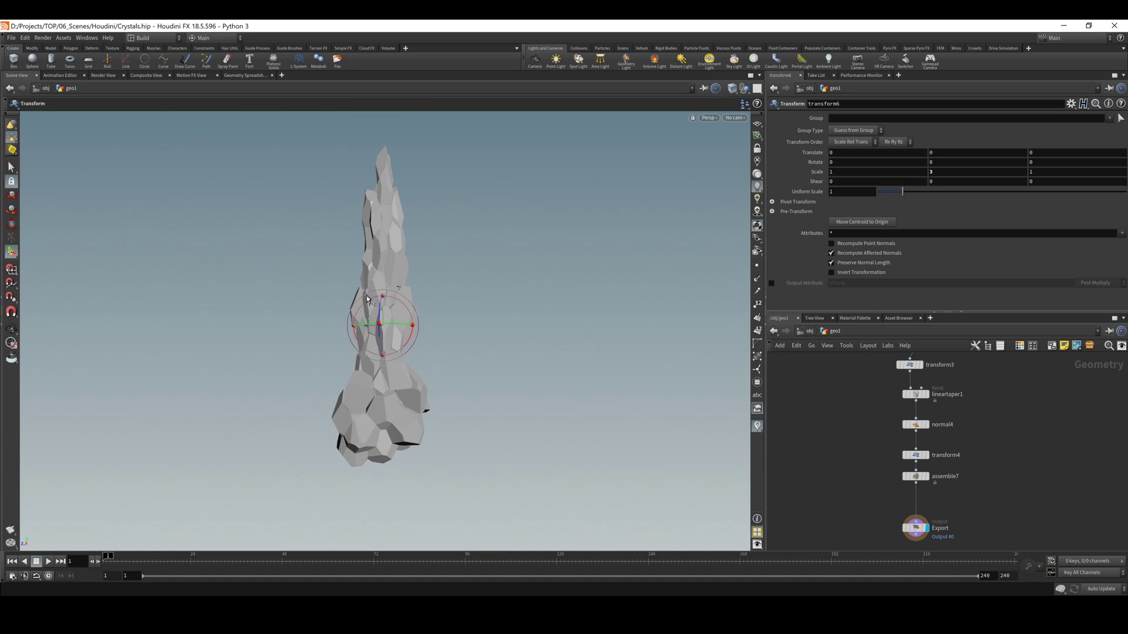
Connect a Linear Taper node to the transform6 output and display it.
scroll(813, 439, "down", 5)
middle_click_drag(1097, 474, 919, 411)
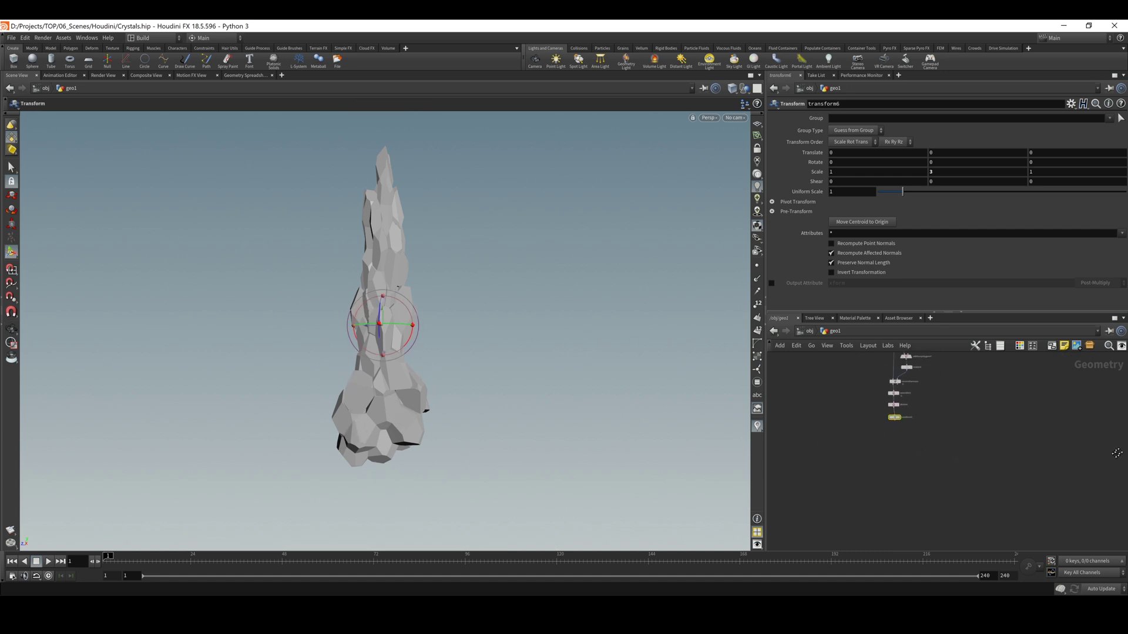
scroll(918, 411, "up", 8)
middle_click_drag(884, 455, 958, 491)
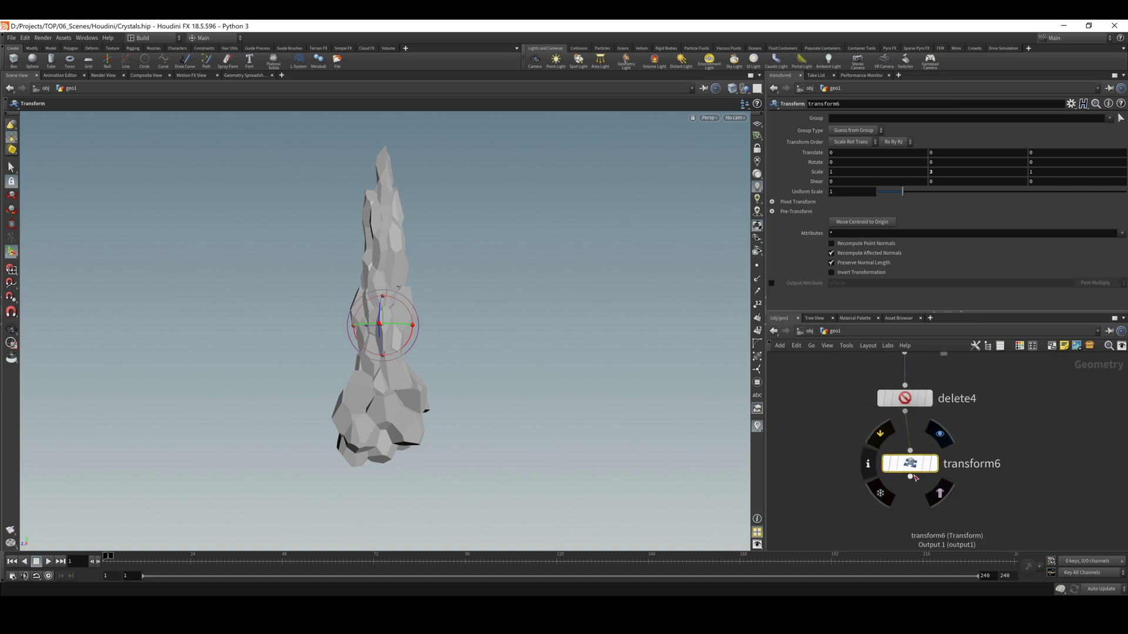
left_click(910, 476)
left_click(912, 512)
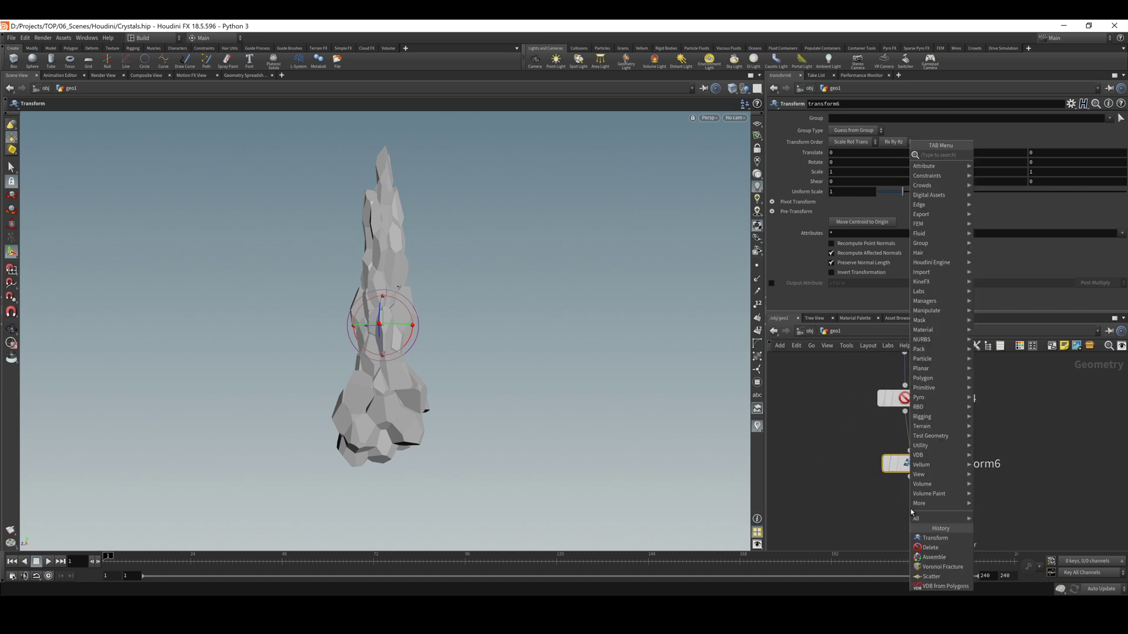
type("taper")
key("Escape")
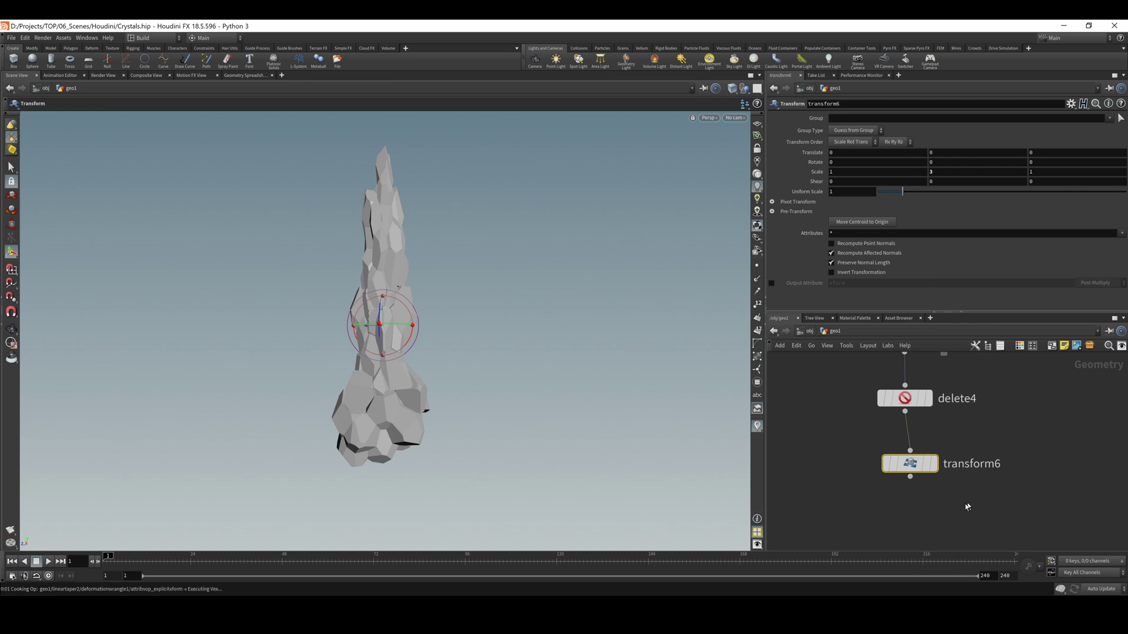
middle_click_drag(985, 481, 997, 430)
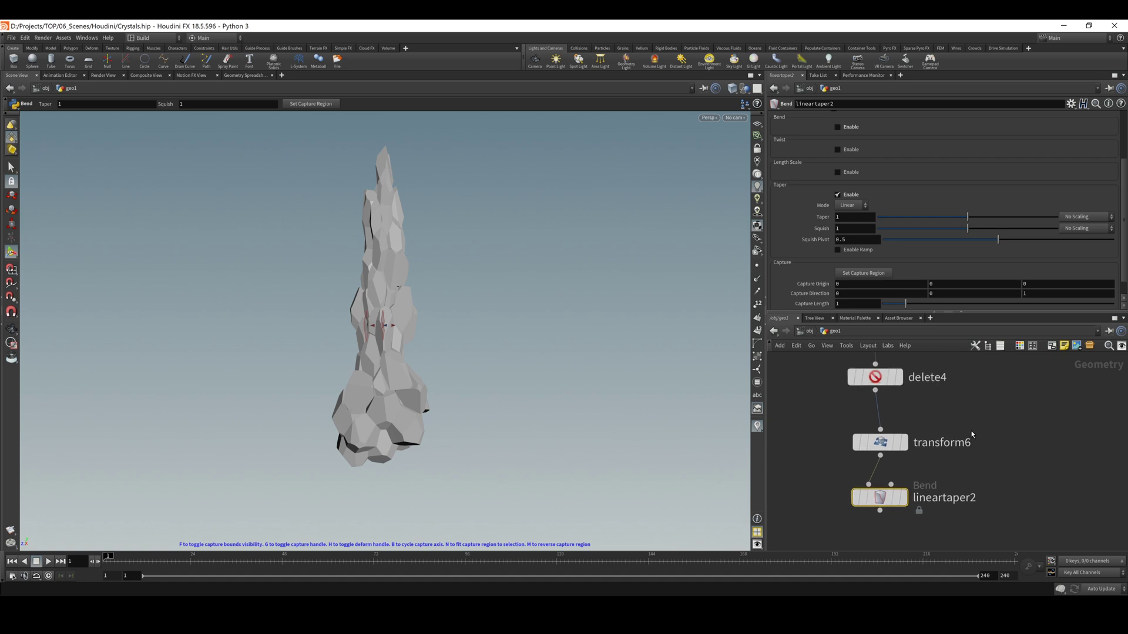
mouse_move(909, 504)
left_click(909, 468)
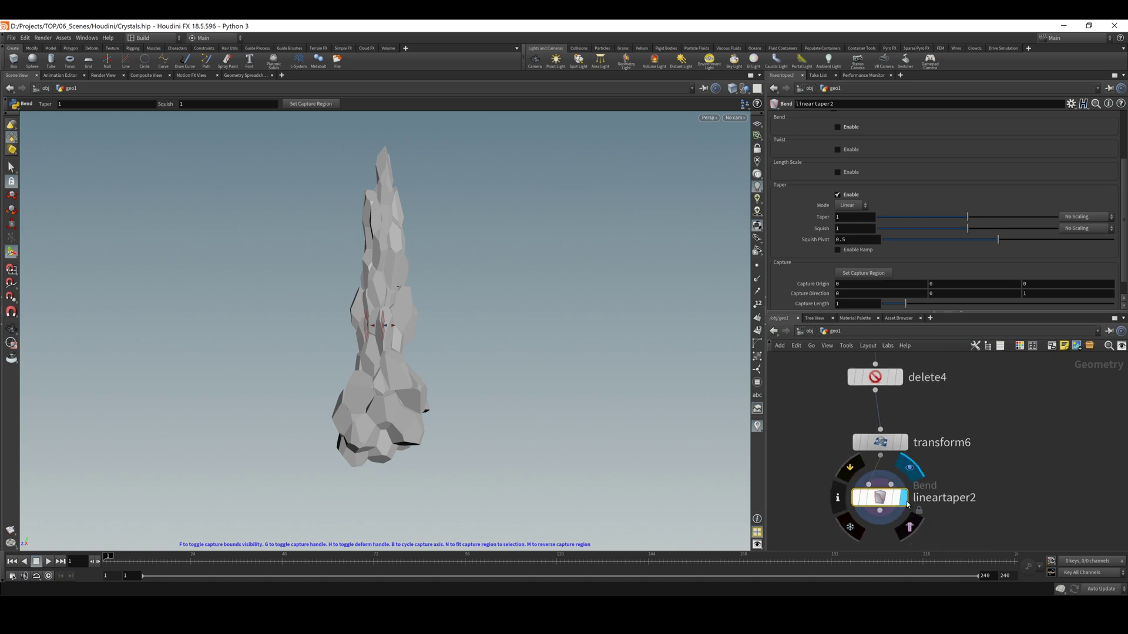
key("Escape")
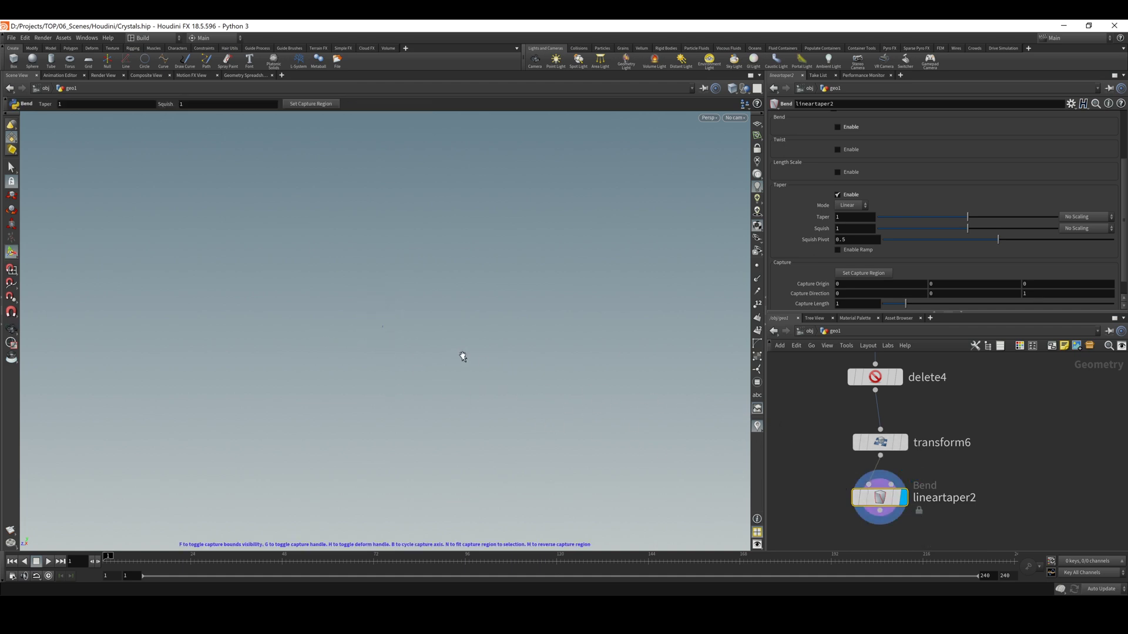
Set lineartaper2's Capture Direction to 0, 1, 0 so the taper runs vertically.
middle_click_drag(288, 291, 491, 343)
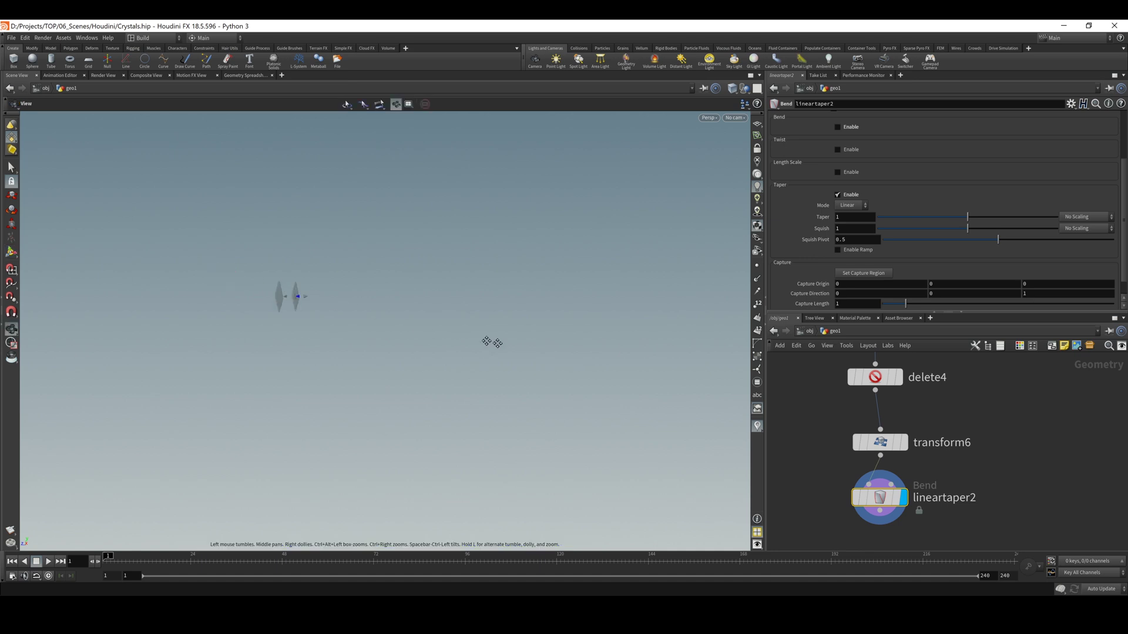
key("Return")
scroll(920, 261, "down", 1)
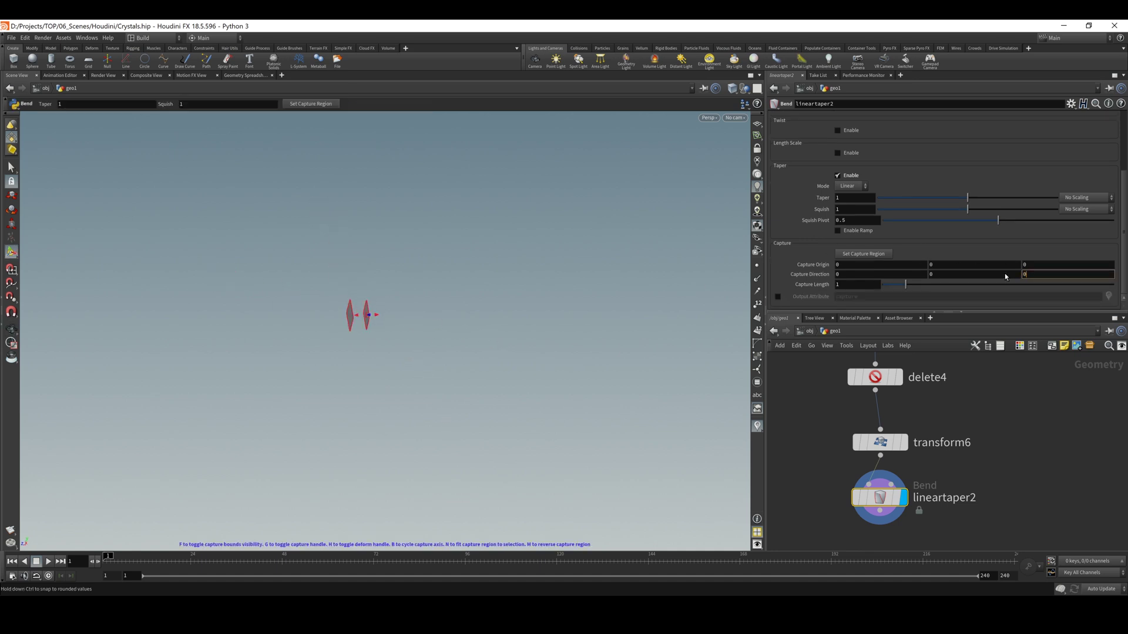
key("Return")
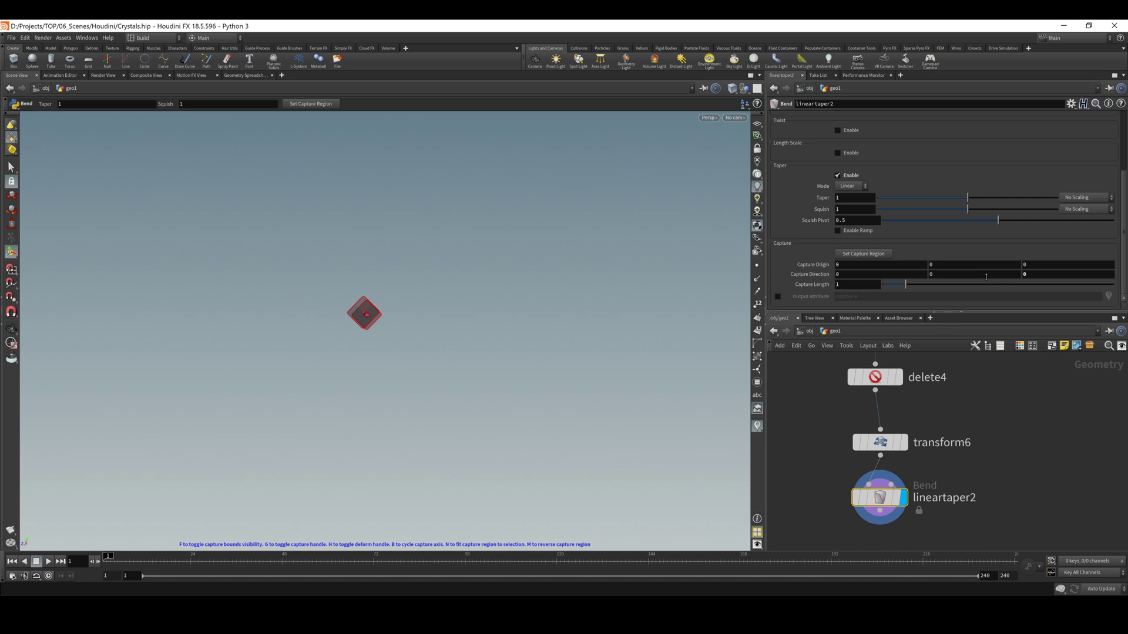
left_click(986, 274)
type("1")
key("Return")
key("Escape")
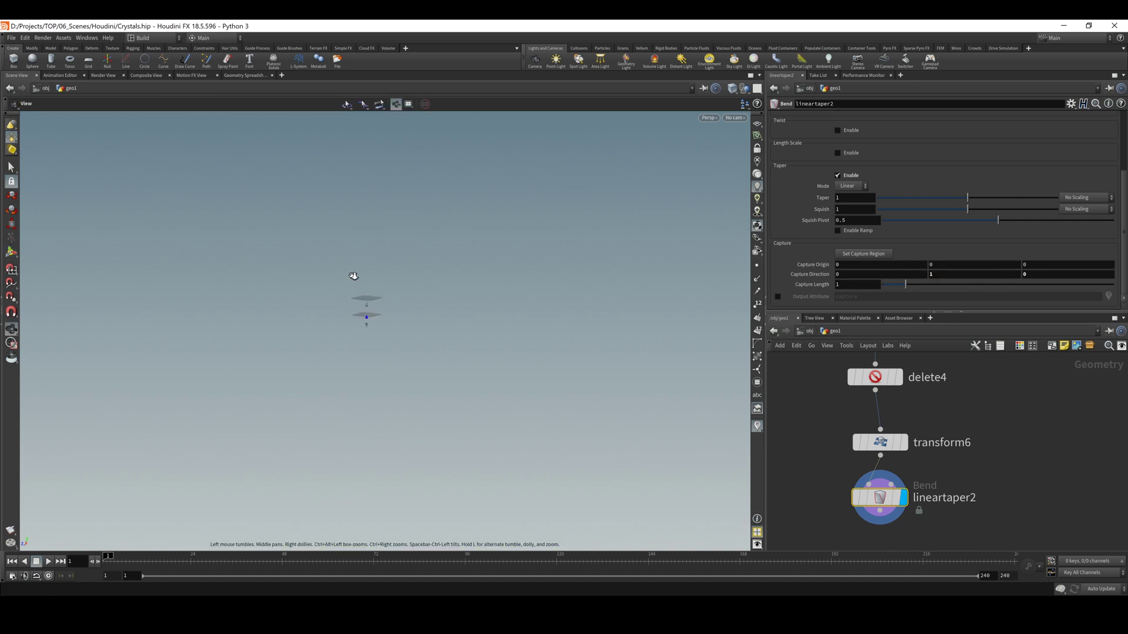
Display transform6 and examine the untapered crystal against the capture region.
left_click(903, 442)
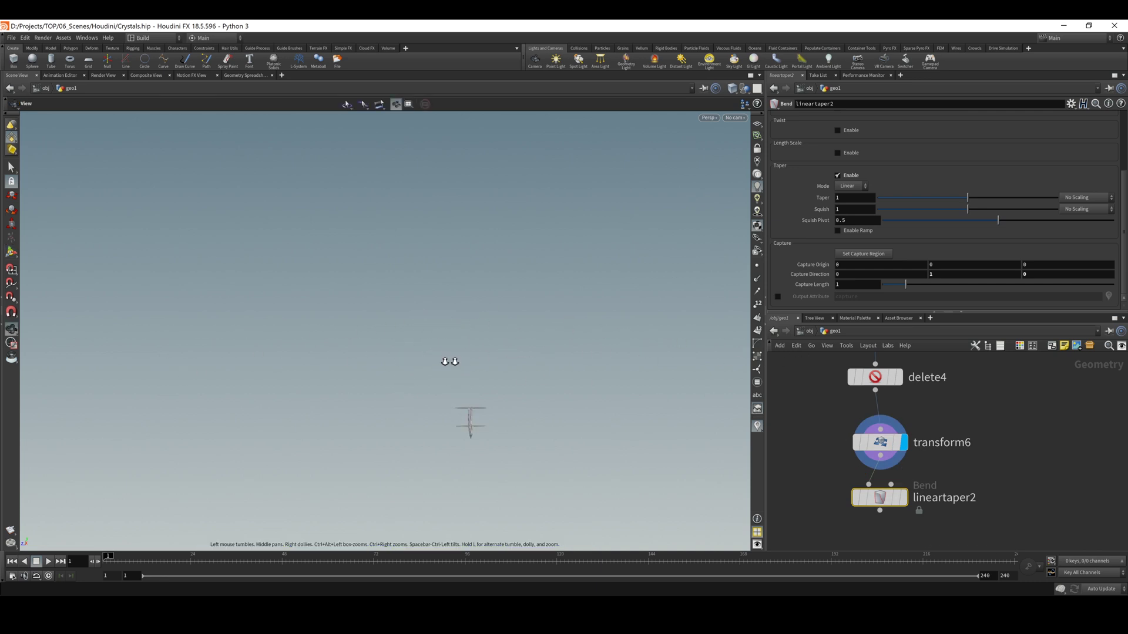
middle_click_drag(450, 361, 622, 394)
left_click_drag(509, 358, 563, 390)
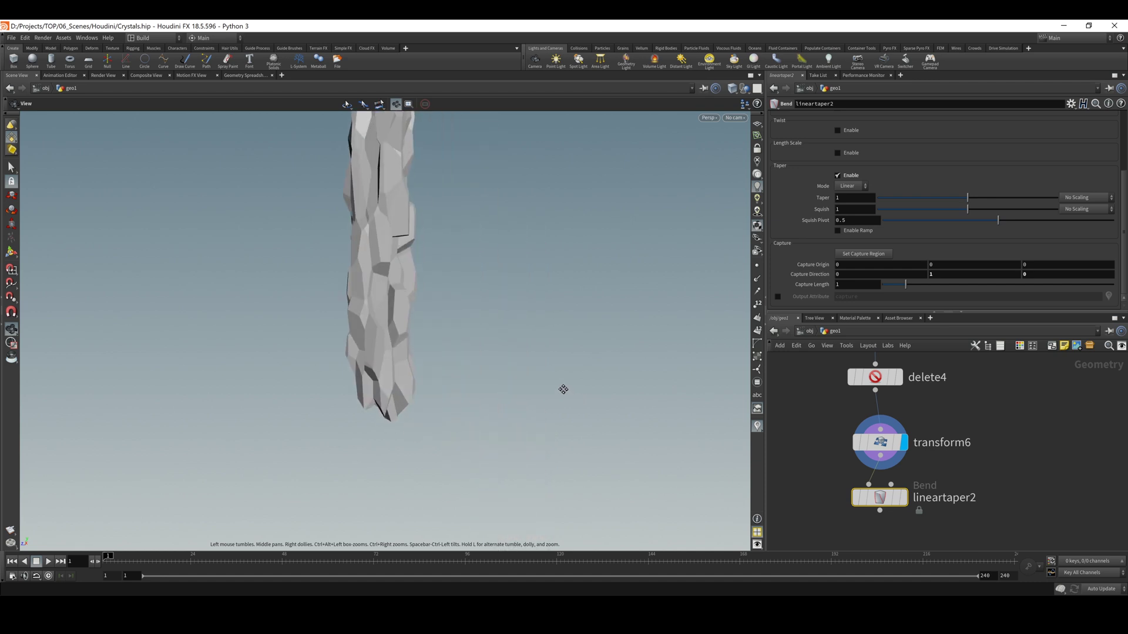
middle_click_drag(563, 389, 564, 393)
key("Return")
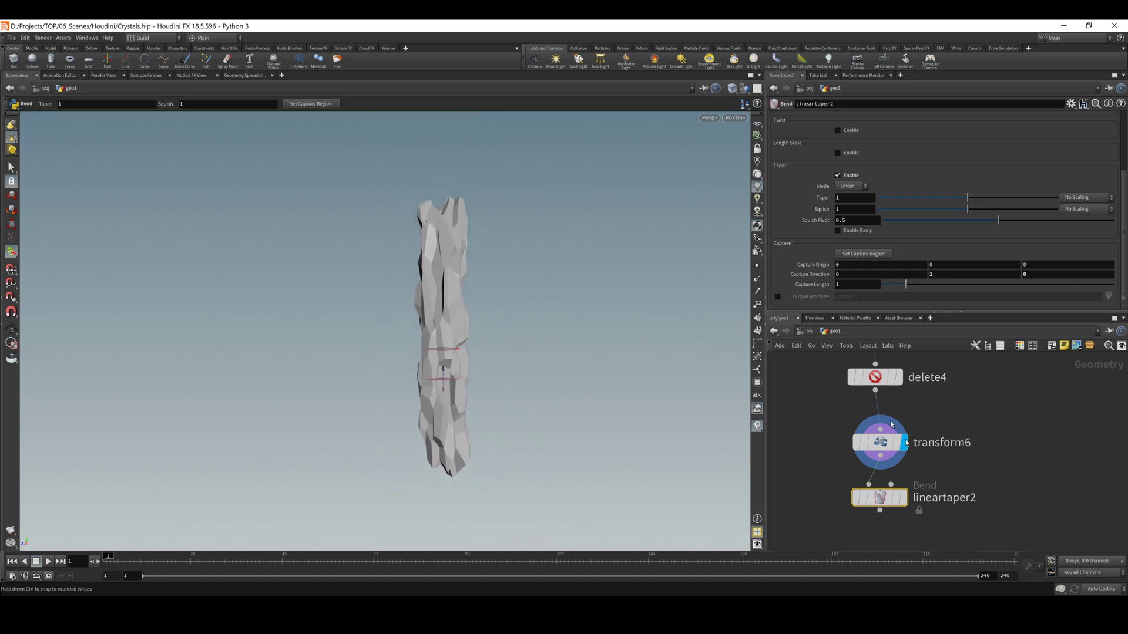
Display lineartaper2 again and set its Taper to 3.
left_click(904, 497)
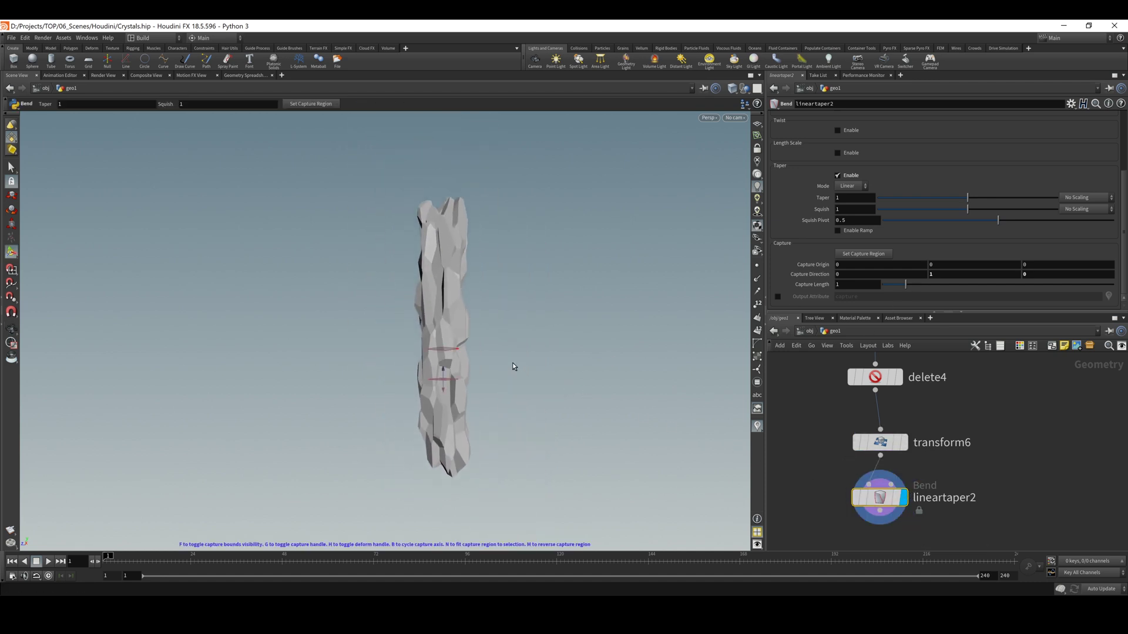
key("space+h")
left_click_drag(529, 372, 381, 315)
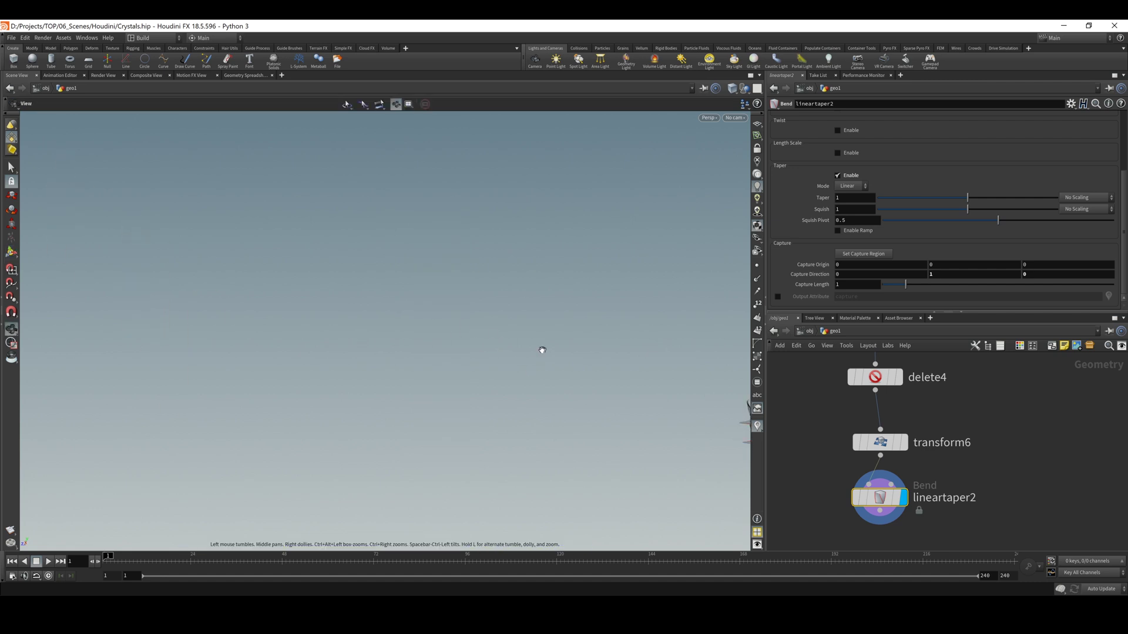
left_click_drag(541, 351, 558, 378, "alt")
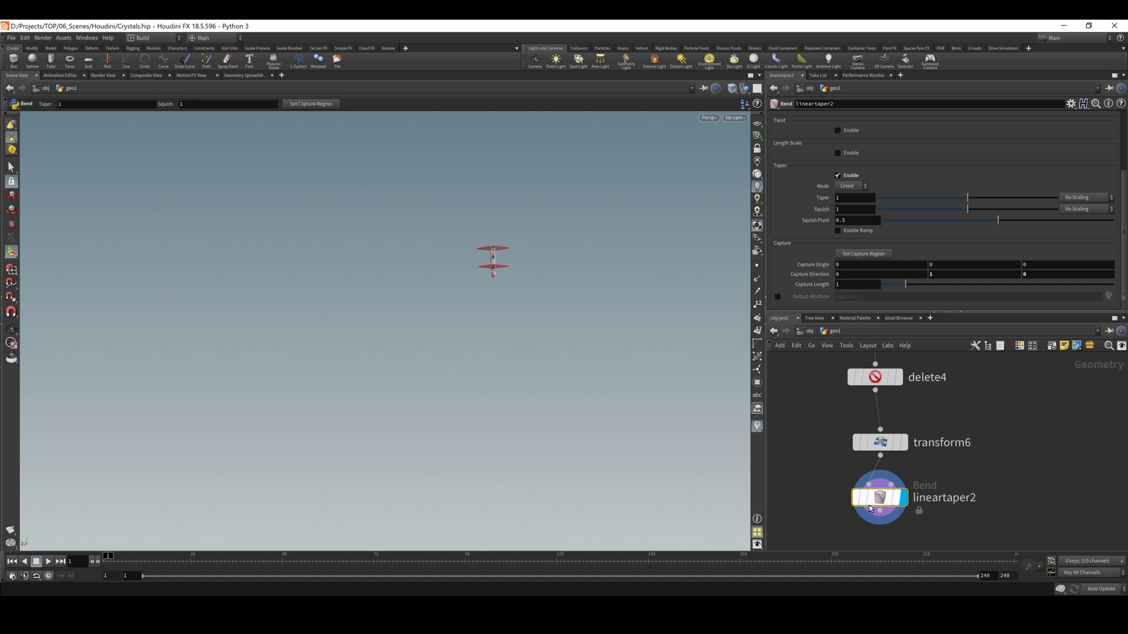
left_click_drag(571, 289, 751, 363, "alt")
left_click_drag(501, 254, 576, 274)
left_click_drag(345, 241, 548, 294)
key("Return")
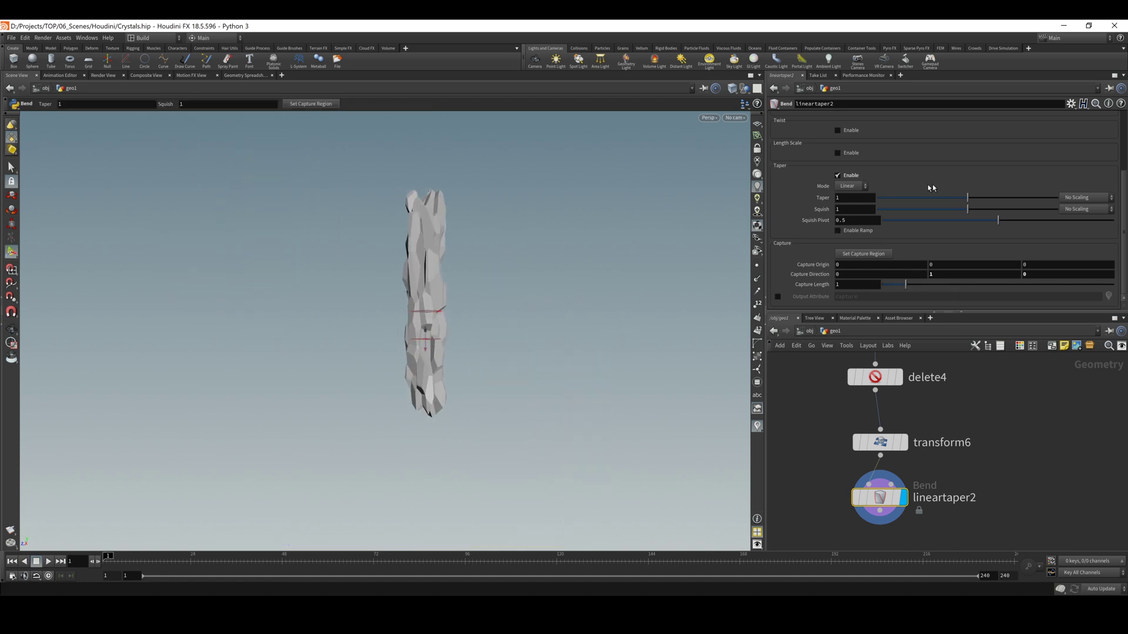
type("3")
key("Return")
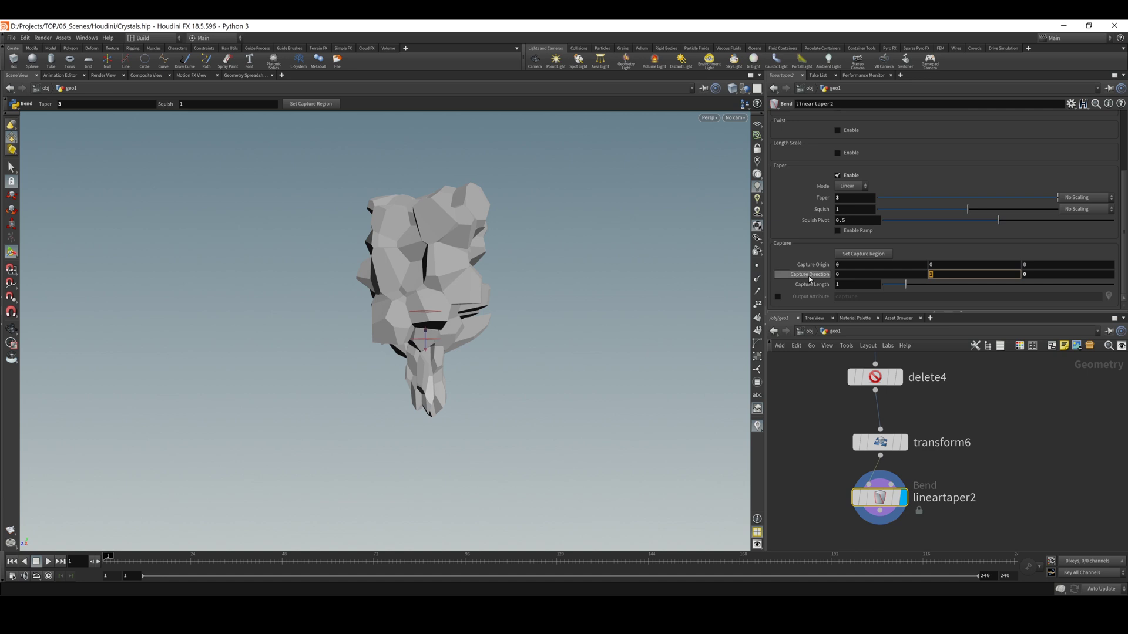
Reverse the Capture Direction to -1 in Y and set the Taper to 2.5.
type("-1")
key("Return")
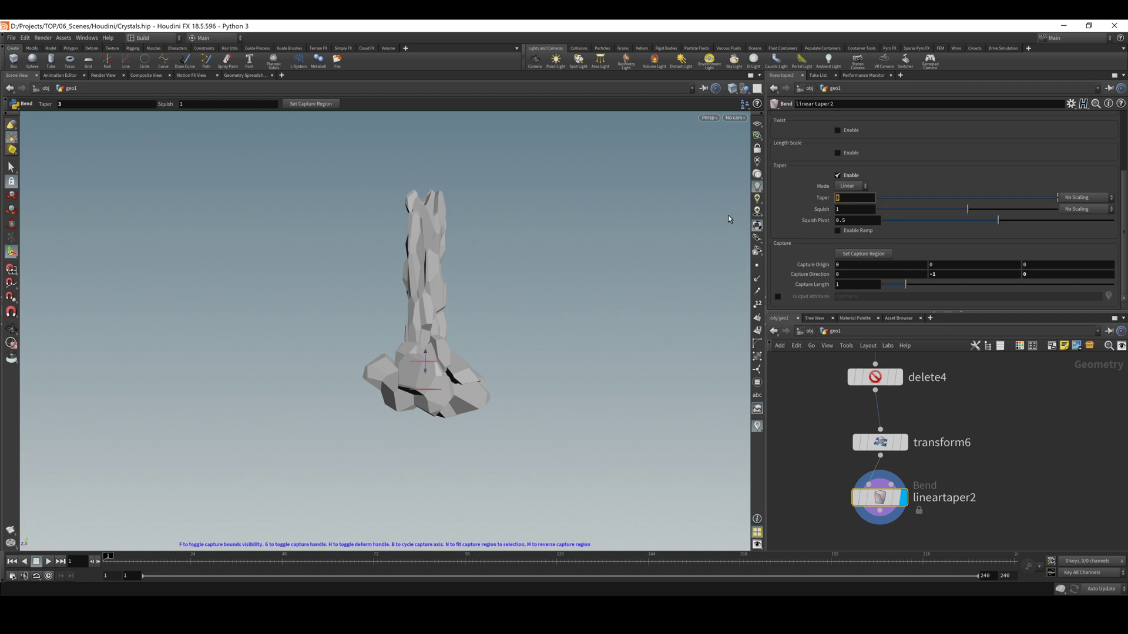
type("2.5")
key("Return")
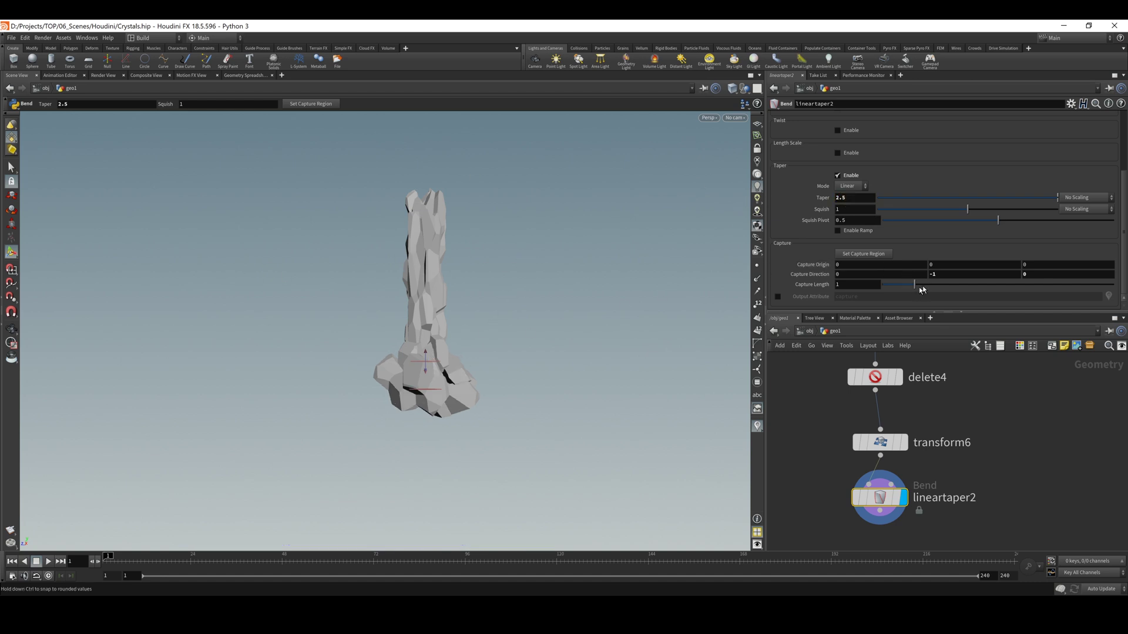
Set lineartaper2's Capture Length to 5.24, Capture Origin Y to 3.1, Squish to 0.476 and Squish Pivot to 0.322.
left_click_drag(922, 290, 1009, 287)
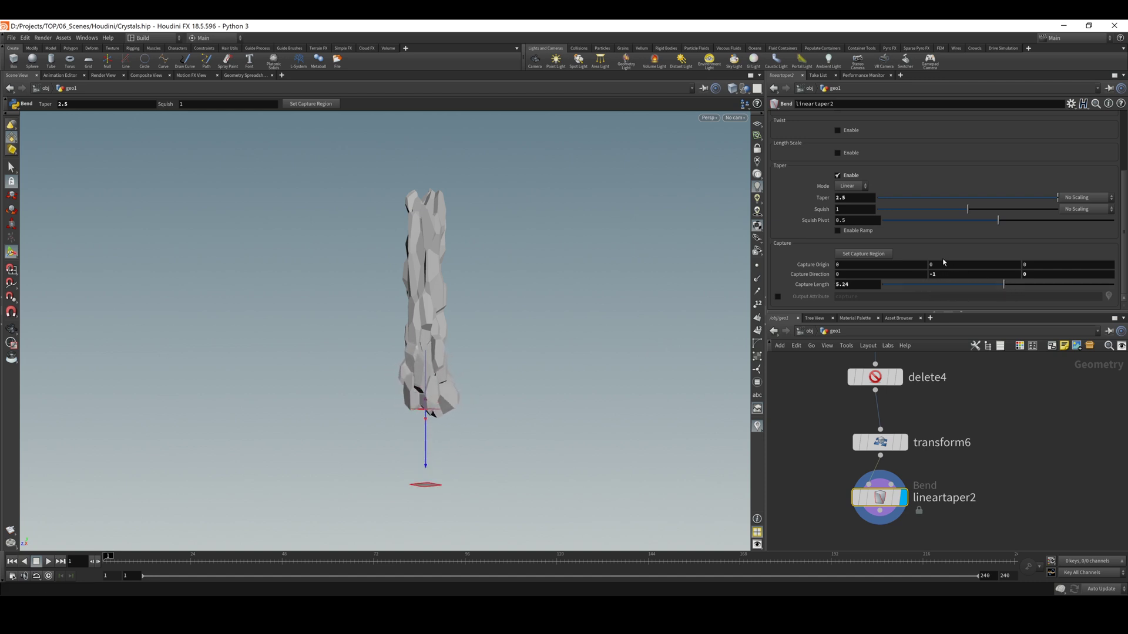
mouse_move(940, 267)
middle_mouse_down()
mouse_move(1104, 245)
mouse_move(925, 260)
middle_mouse_up()
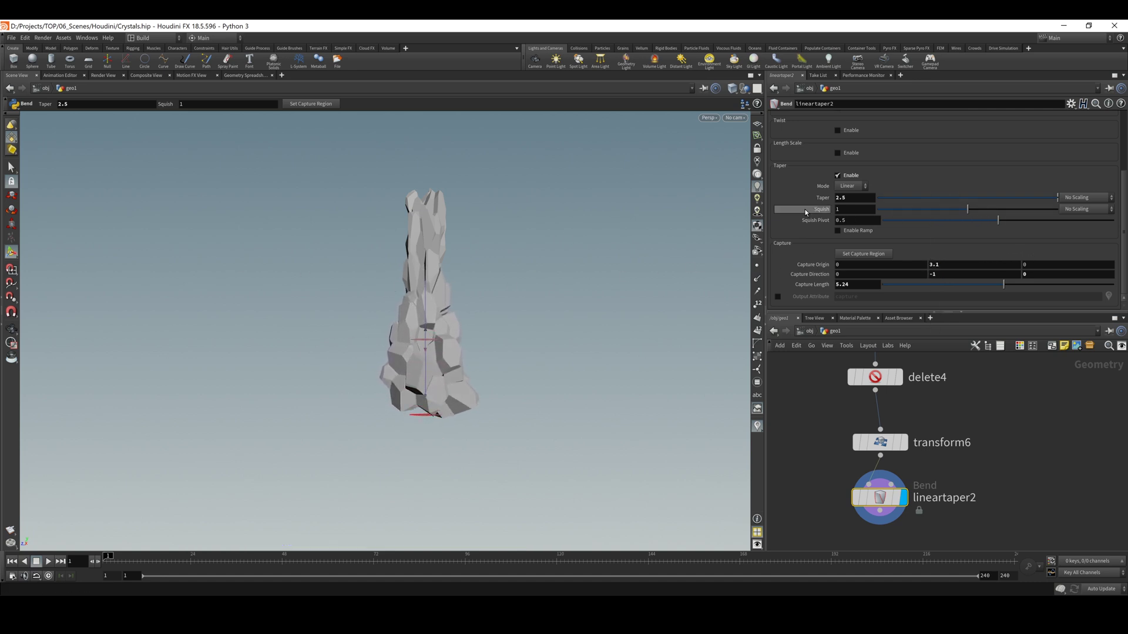
left_click_drag(984, 212, 921, 225)
left_click_drag(998, 224, 957, 220)
Bring the tapered crystal back into view with lineartaper2 selected and examine its shape from several sides.
key("Escape")
key("Return")
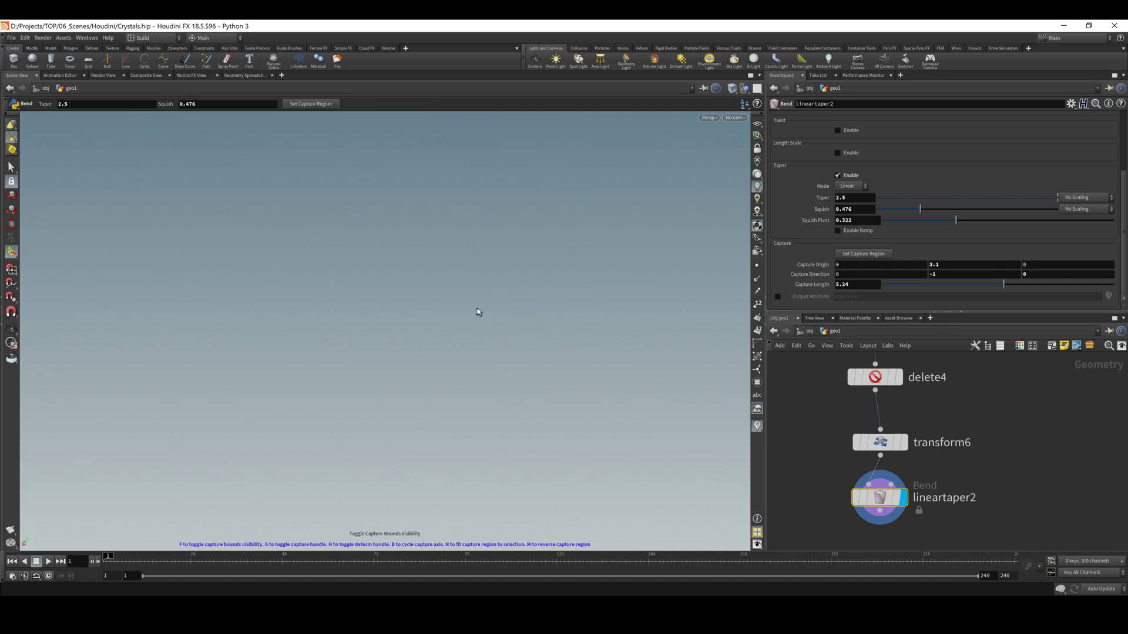
key("Escape")
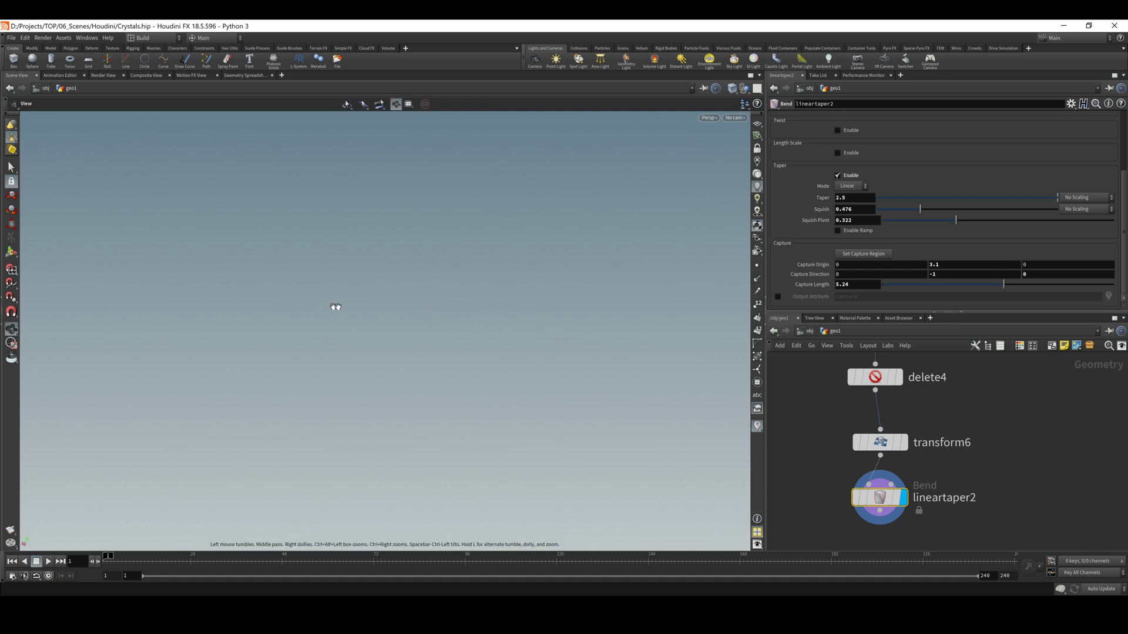
key("Up")
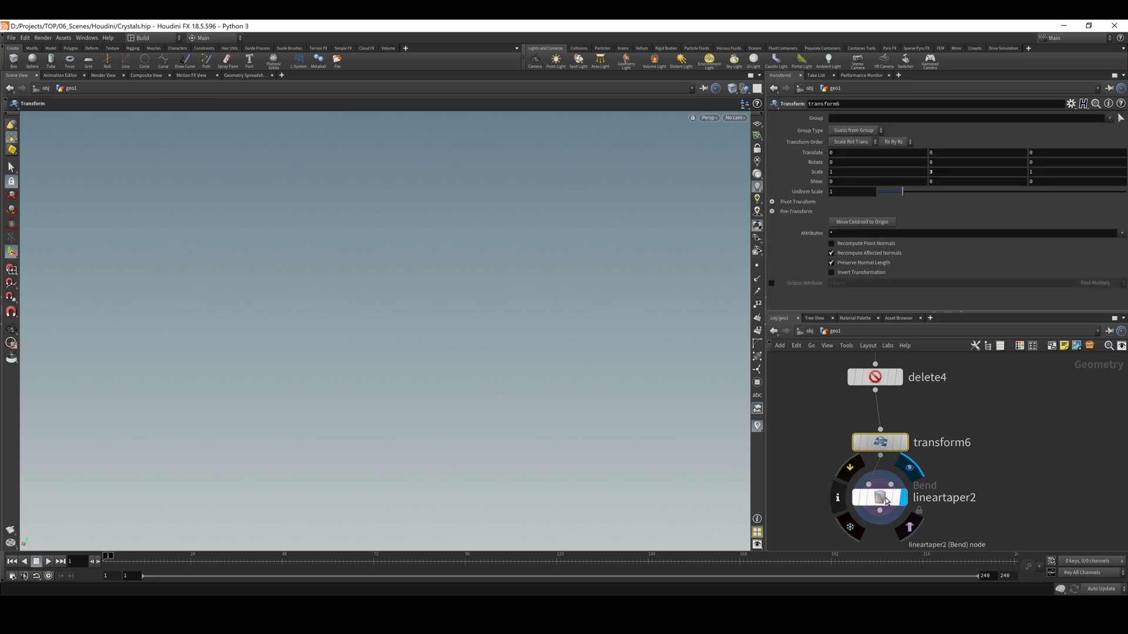
left_click(886, 500)
right_click(411, 301)
left_click(357, 328)
key("Escape")
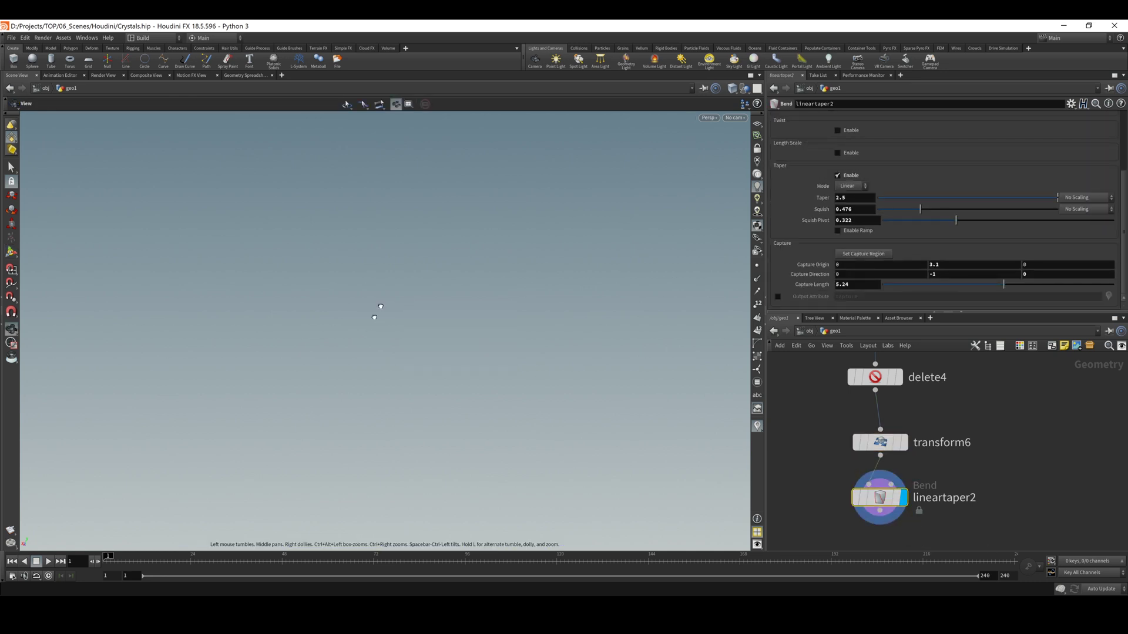
key("Return")
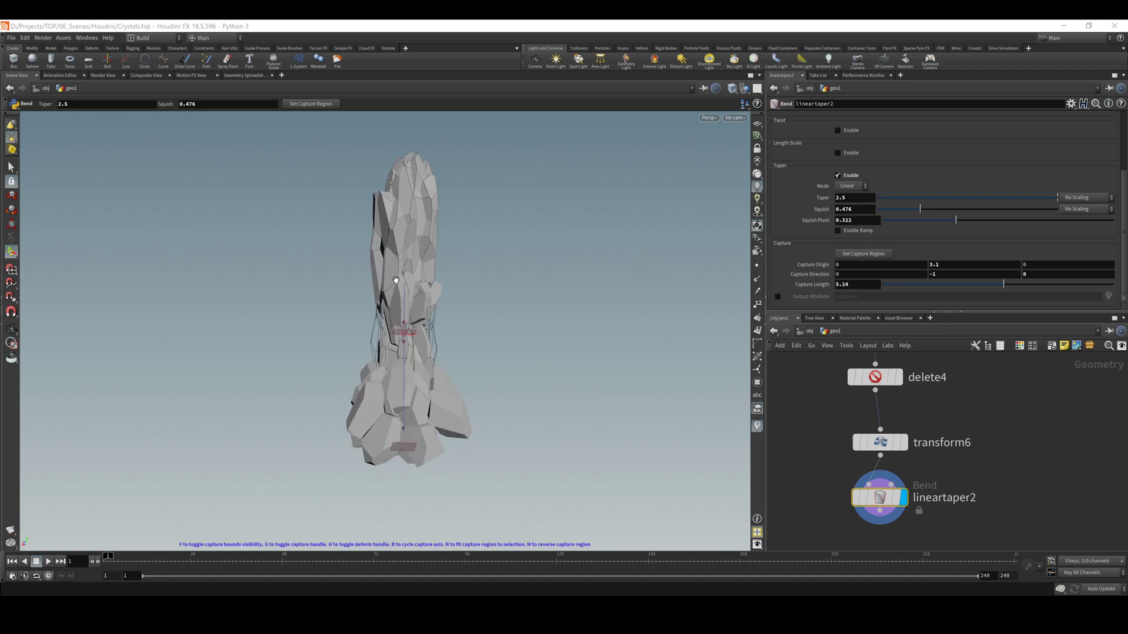
key("Escape")
left_click_drag(395, 278, 418, 243)
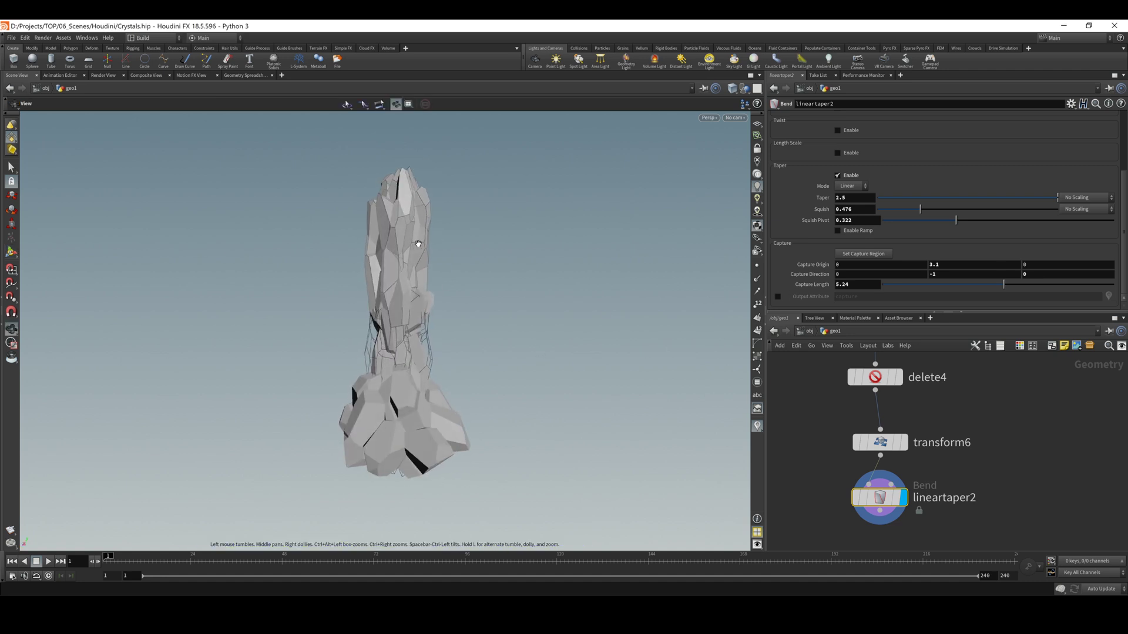
Display transform6 and then lineartaper2 again to clear the wireframe overlay, and inspect the tapered crystal.
key("space")
left_click_drag(475, 299, 926, 483)
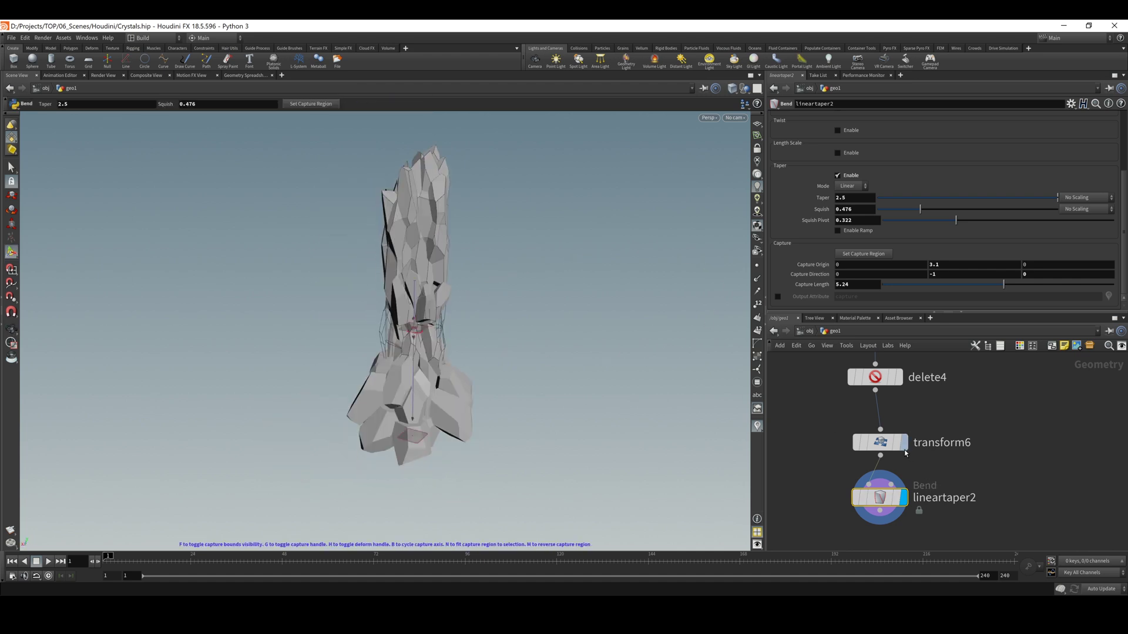
left_click(904, 446)
left_click(904, 497)
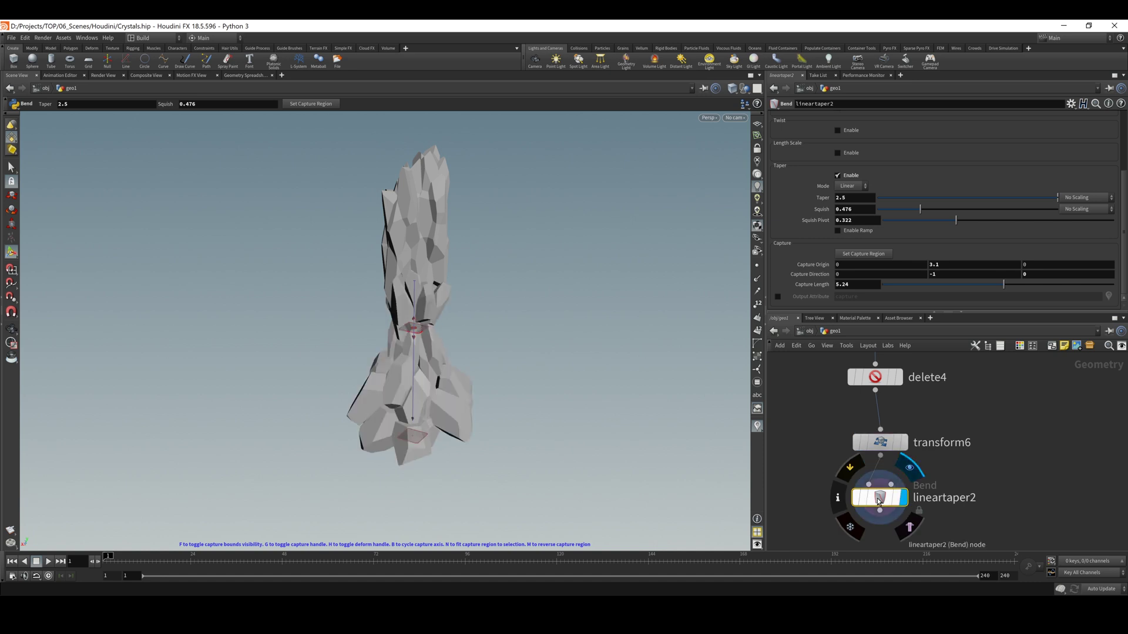
key("Escape")
left_click_drag(564, 317, 513, 249)
key("Return")
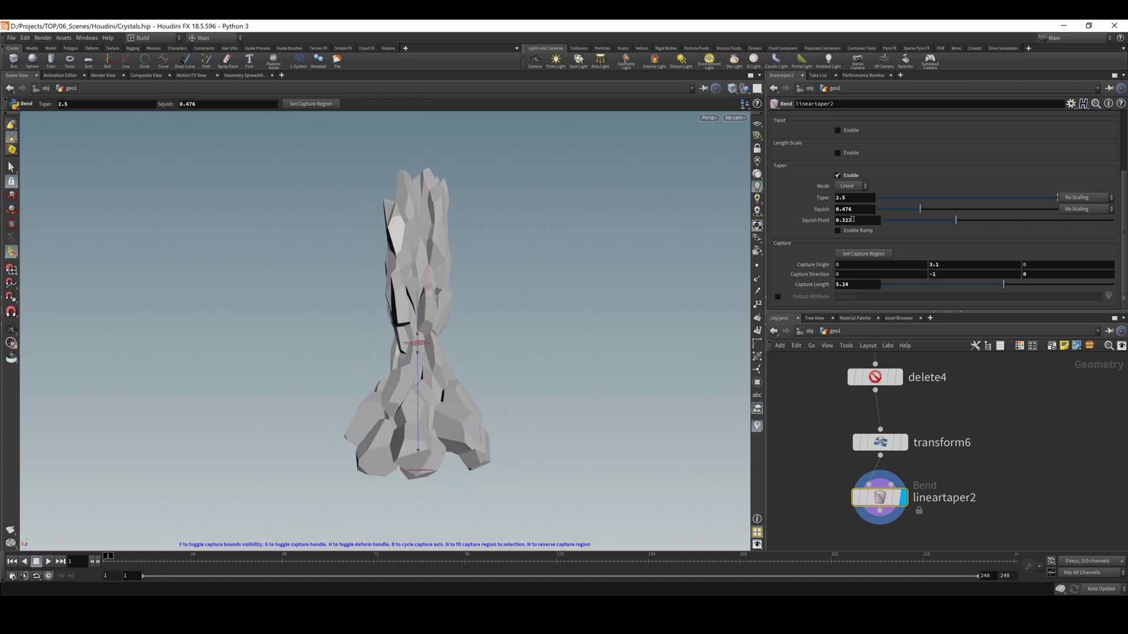
Set lineartaper2's Squish to 0.522 while checking the crystal's waist and base.
mouse_move(819, 213)
middle_mouse_down()
mouse_move(787, 204)
mouse_move(813, 204)
middle_mouse_up()
middle_click_drag(742, 223, 782, 225)
left_click_drag(573, 254, 487, 321, "alt")
key("Return")
left_click_drag(883, 211, 924, 225)
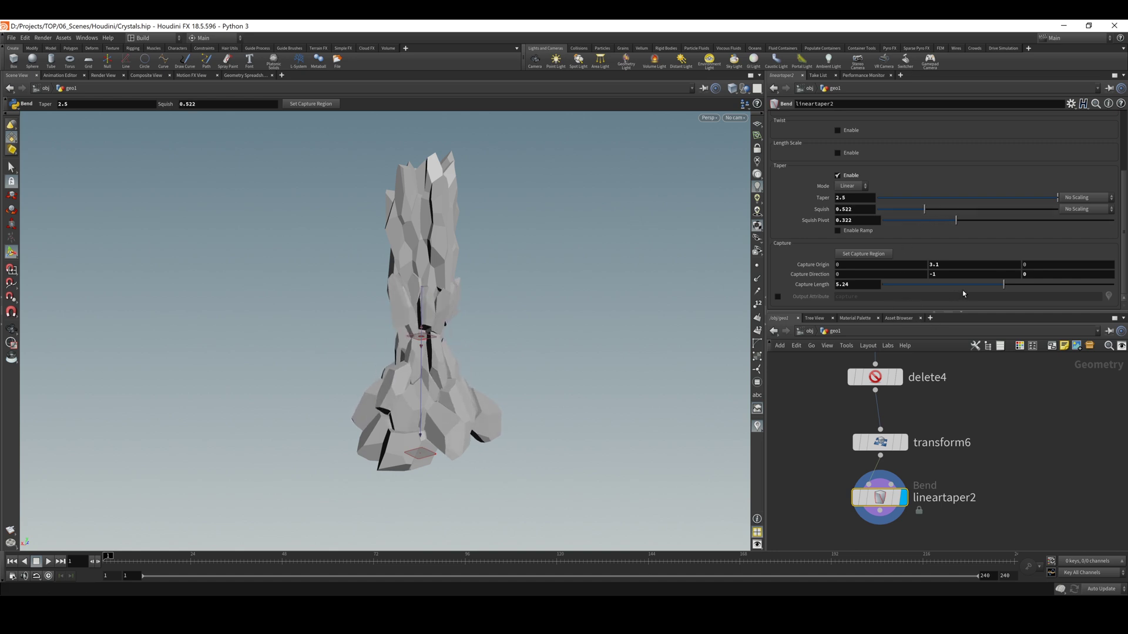
Shorten lineartaper2's Capture Length to 3.21 and reduce its Taper to 1.7, checking the resulting crystal shape.
left_click_drag(936, 284, 957, 277)
left_click_drag(484, 330, 432, 284, "alt")
middle_click_drag(818, 198, 785, 202)
key("Escape")
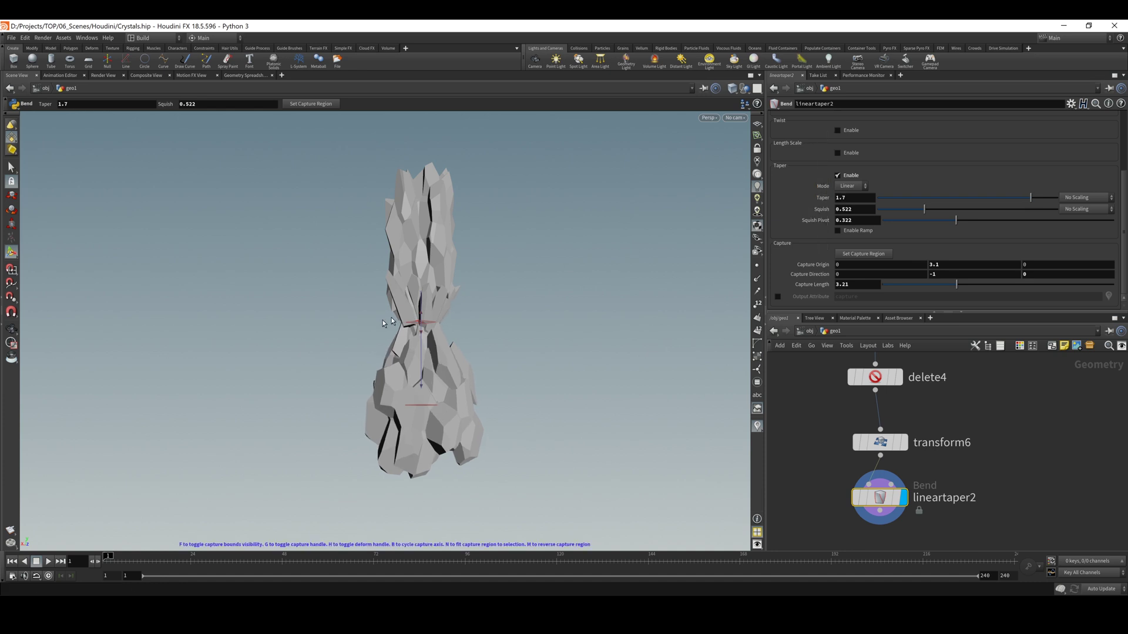
left_click_drag(391, 317, 416, 269)
key("Return")
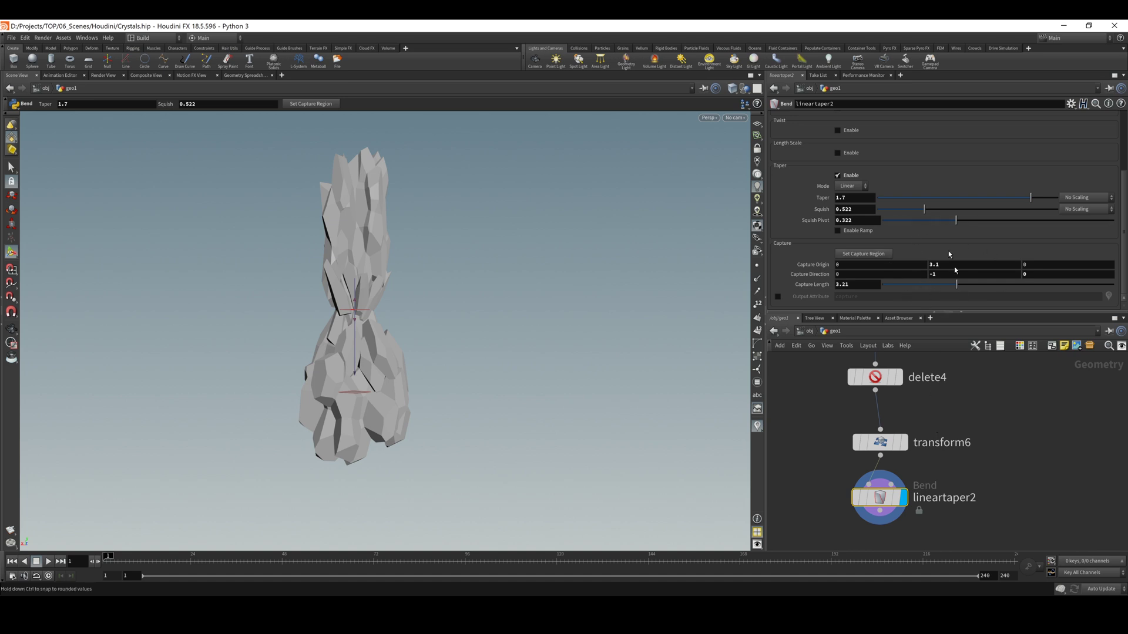
scroll(876, 224, "up", 3)
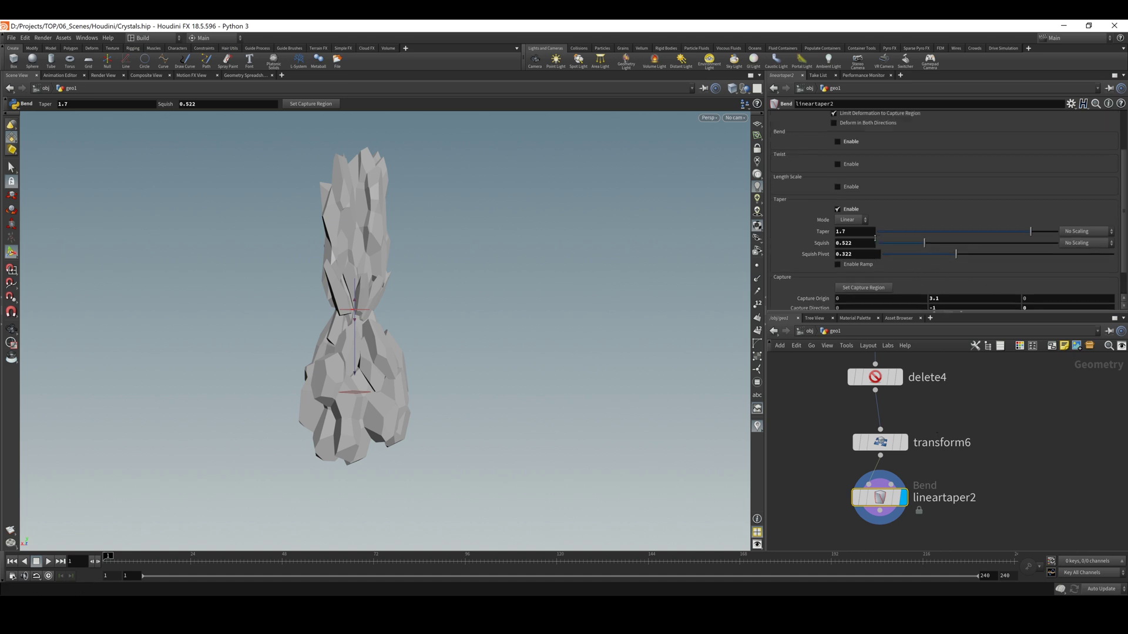
scroll(876, 224, "down", 3)
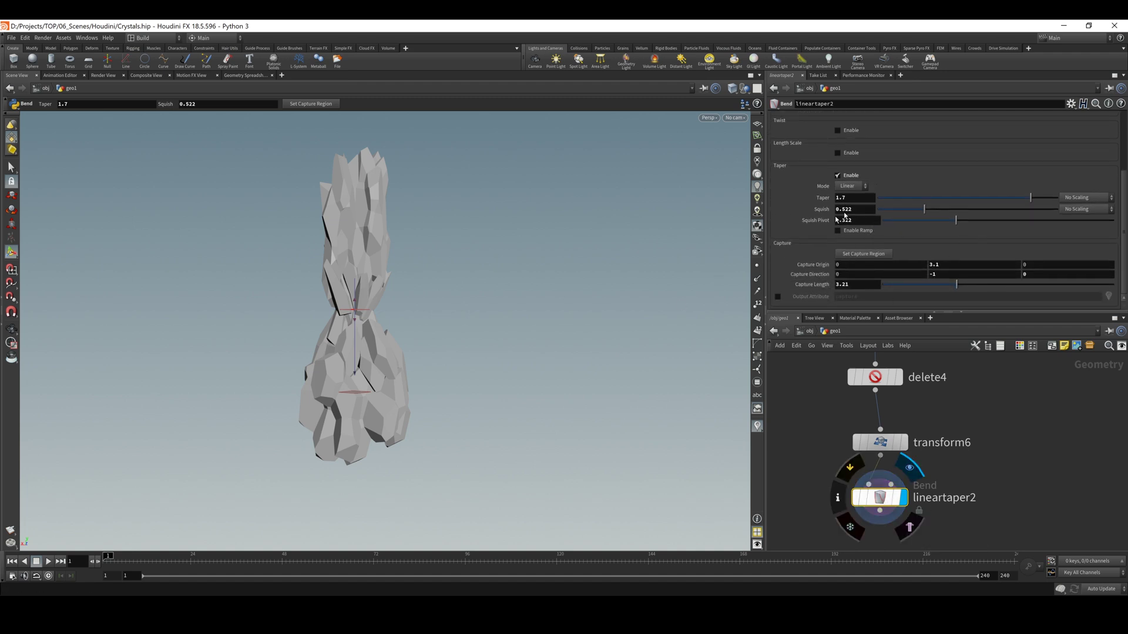
scroll(922, 215, "up", 3)
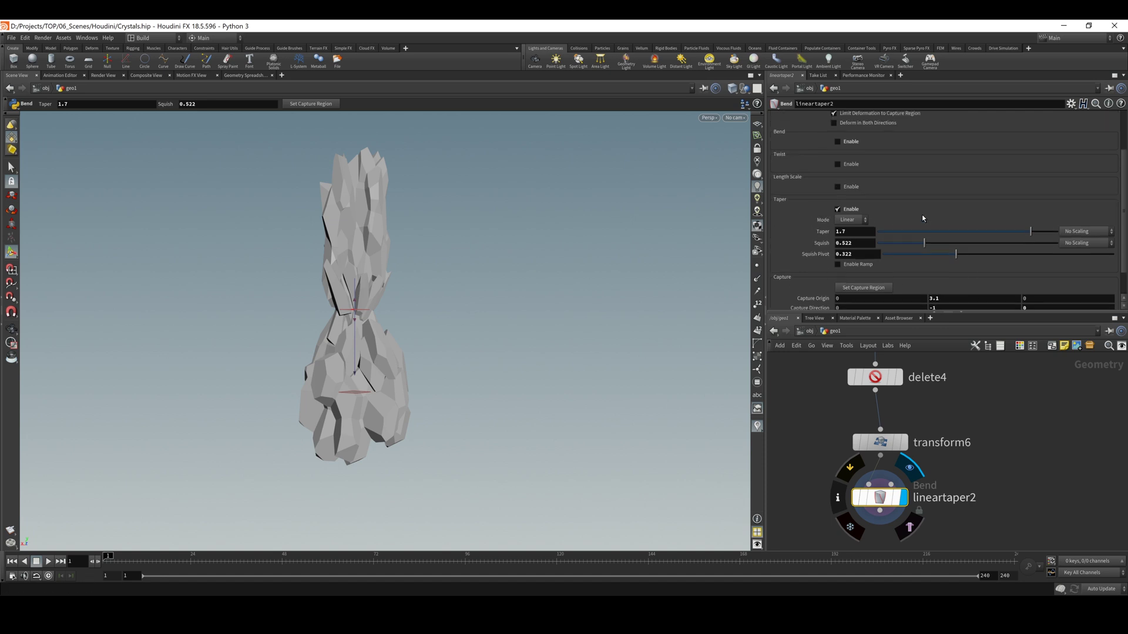
scroll(860, 274, "down", 3)
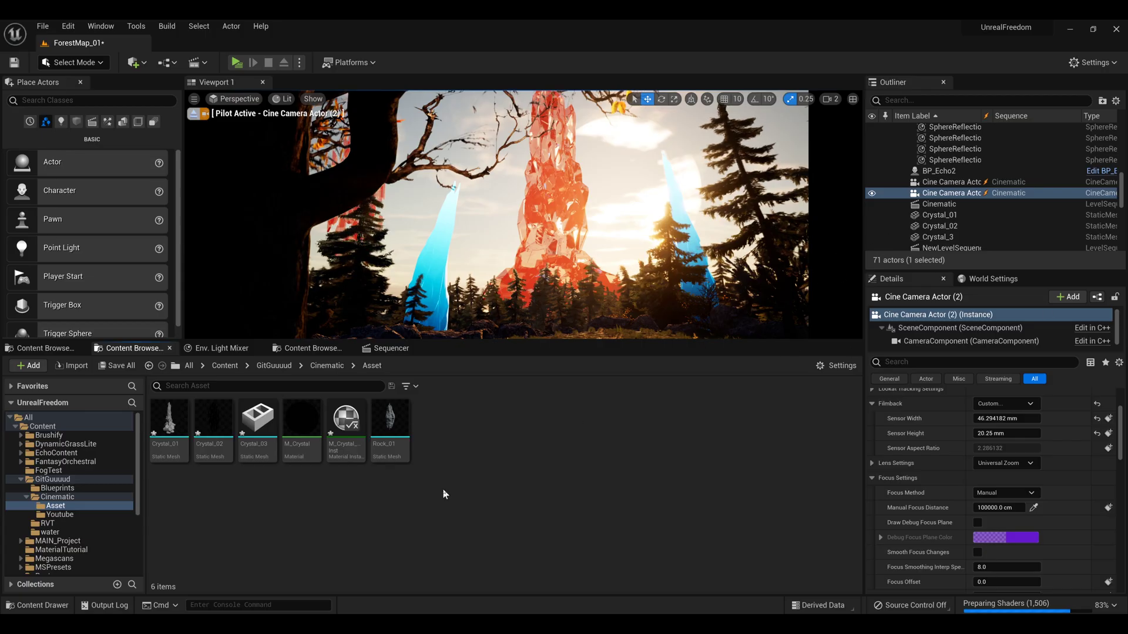
Switch to Unreal Engine, open the M_Crystal material and move the Color parameter node slightly down in its graph.
double_click(302, 418)
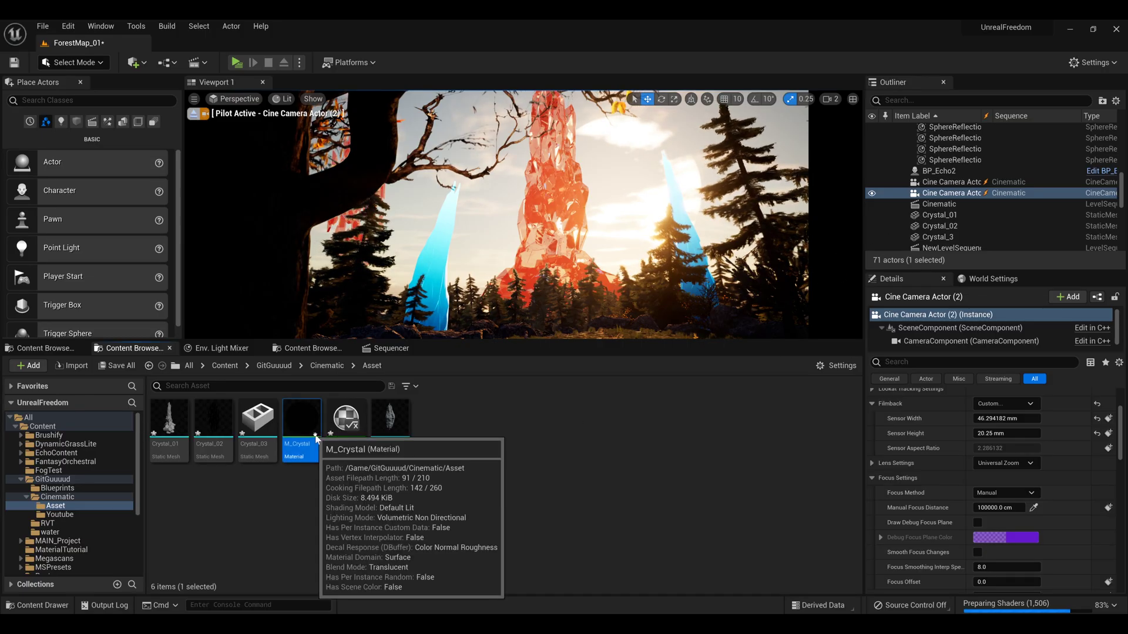
left_click_drag(757, 125, 757, 22)
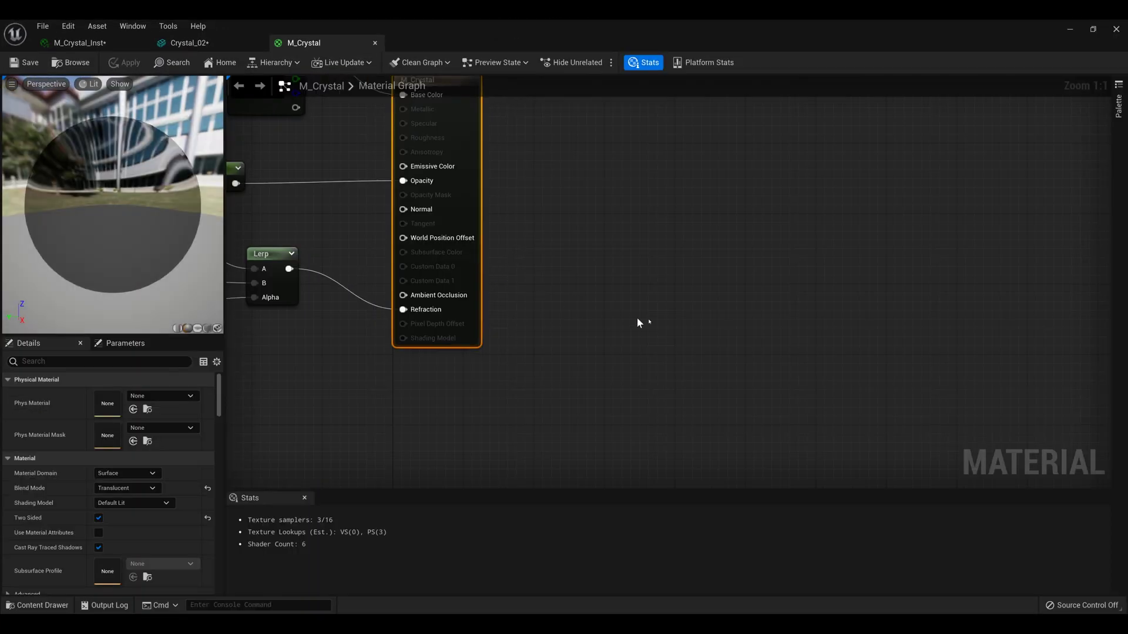
right_click_drag(482, 267, 644, 311)
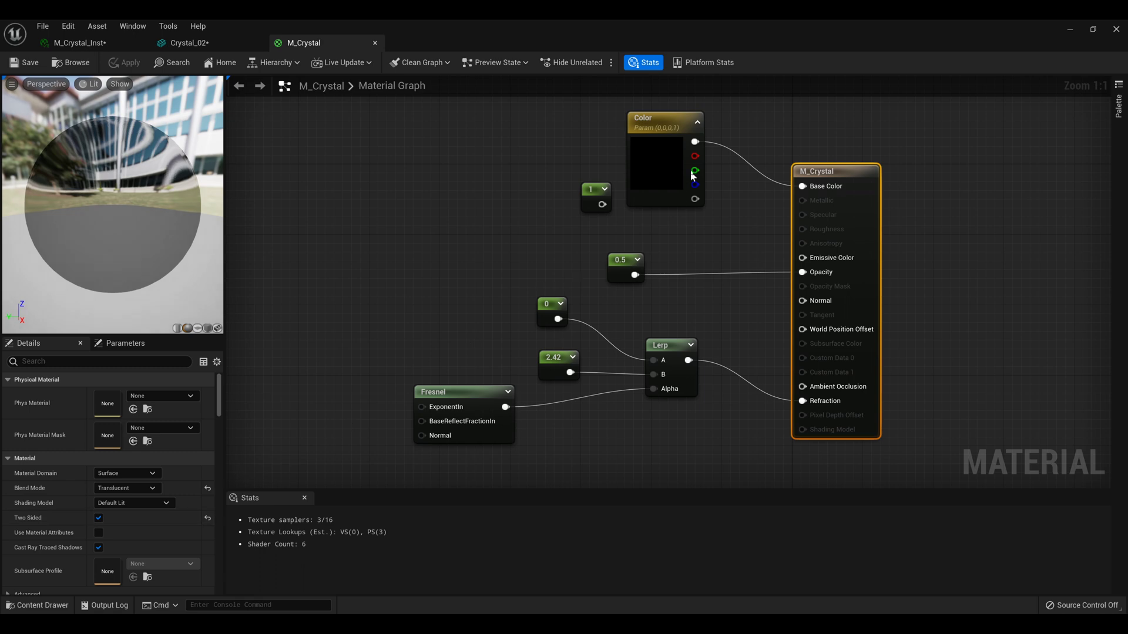
left_click_drag(659, 127, 657, 154)
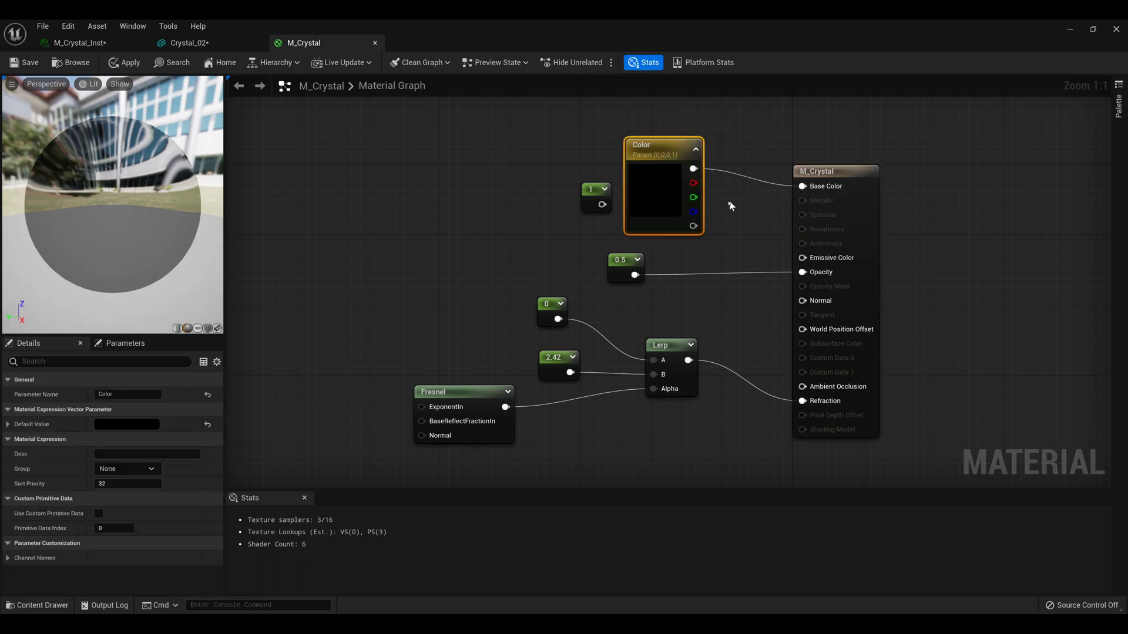
Float the M_Crystal editor over the level editor and examine the nodes feeding Opacity and the Fresnel-driven Lerp feeding Refraction.
left_click_drag(729, 31, 846, 245)
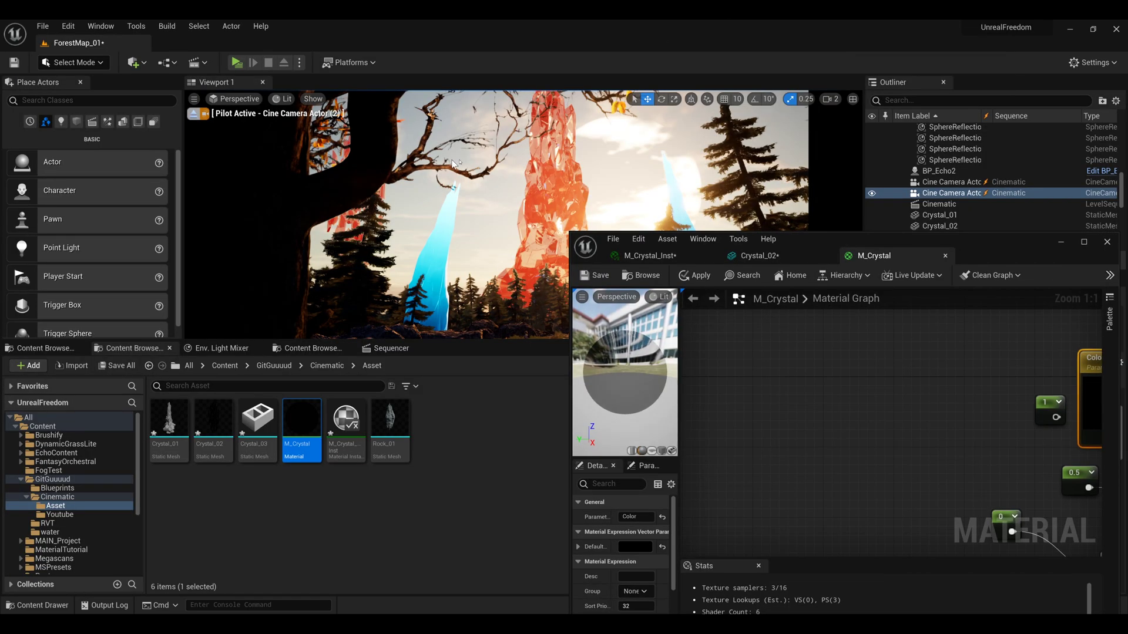
left_click_drag(979, 235, 774, 24)
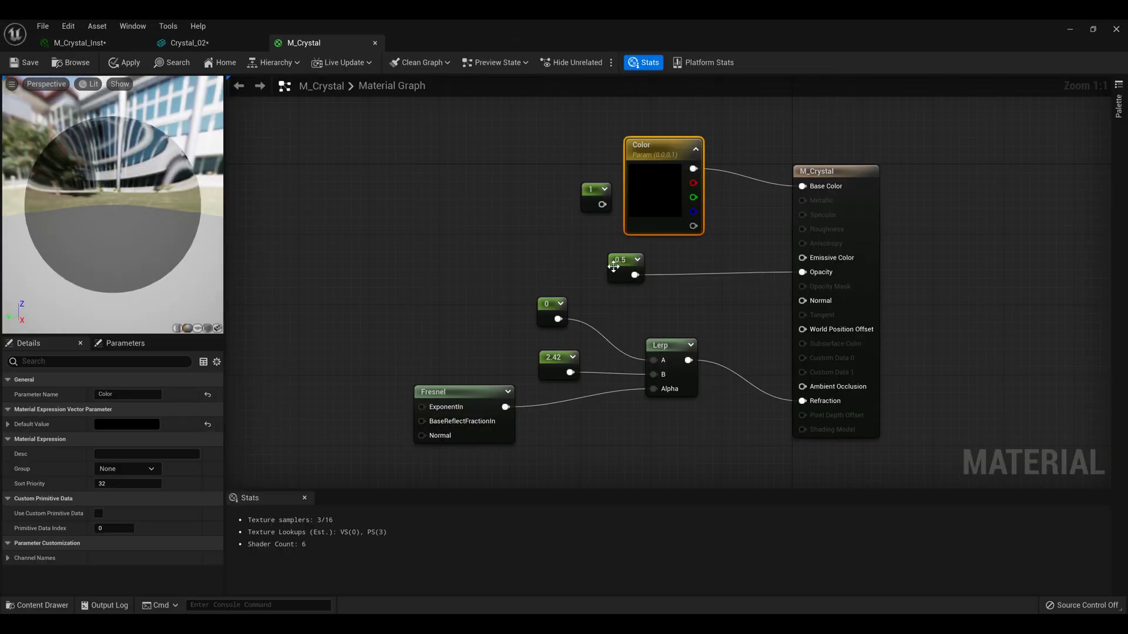
left_click_drag(727, 24, 963, 226)
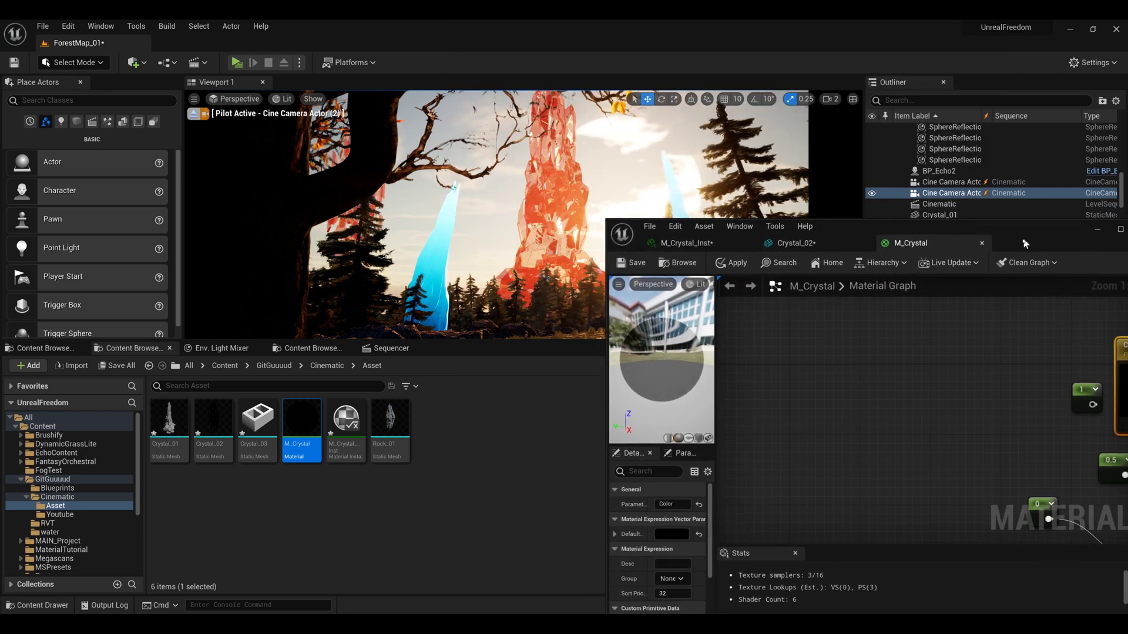
left_click_drag(1021, 242, 786, 150)
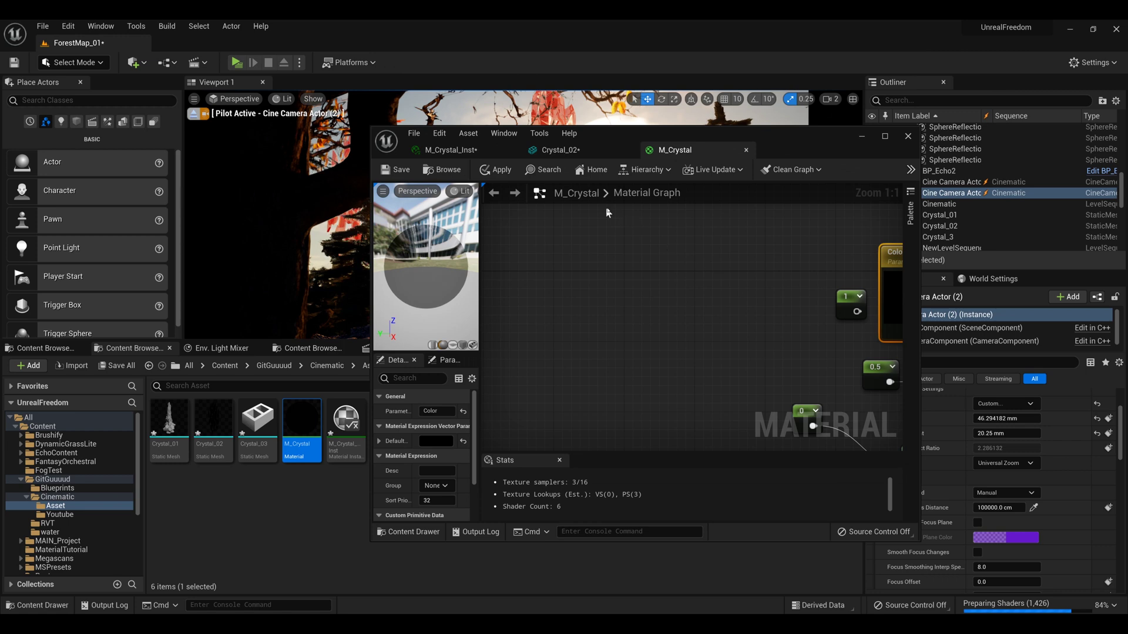
right_click_drag(765, 307, 697, 265)
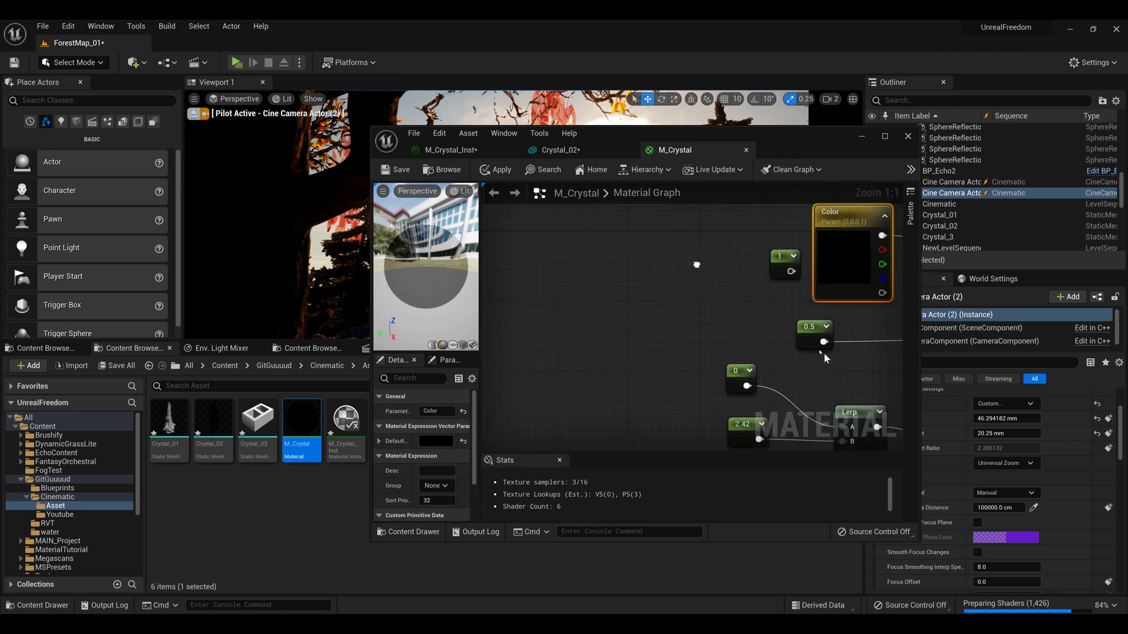
right_click_drag(851, 373, 761, 273)
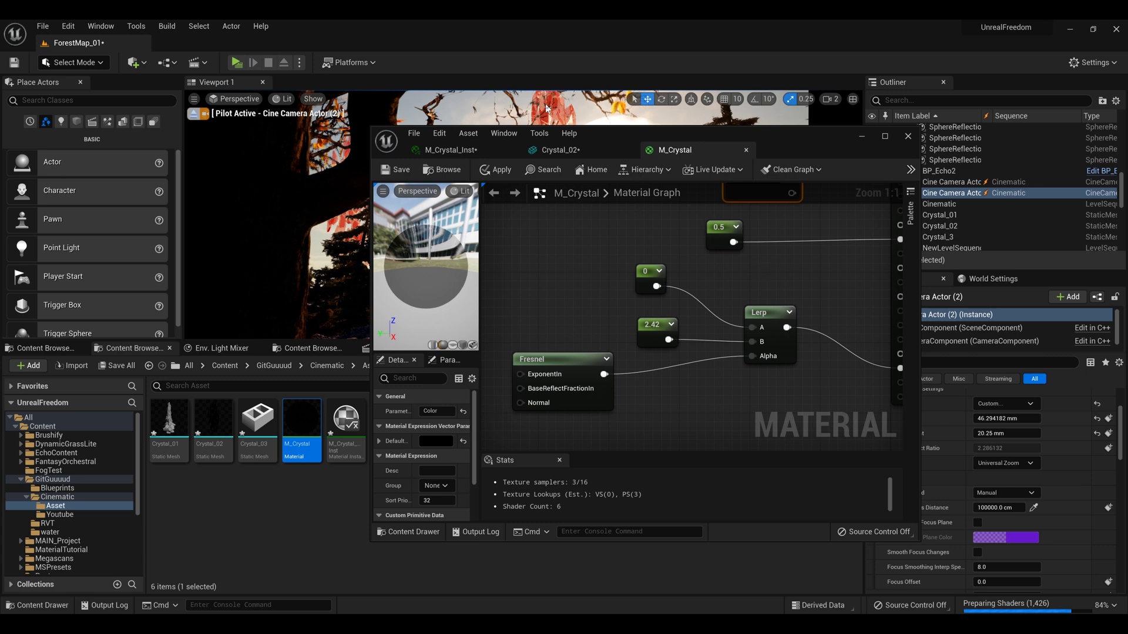
right_click_drag(825, 279, 795, 270)
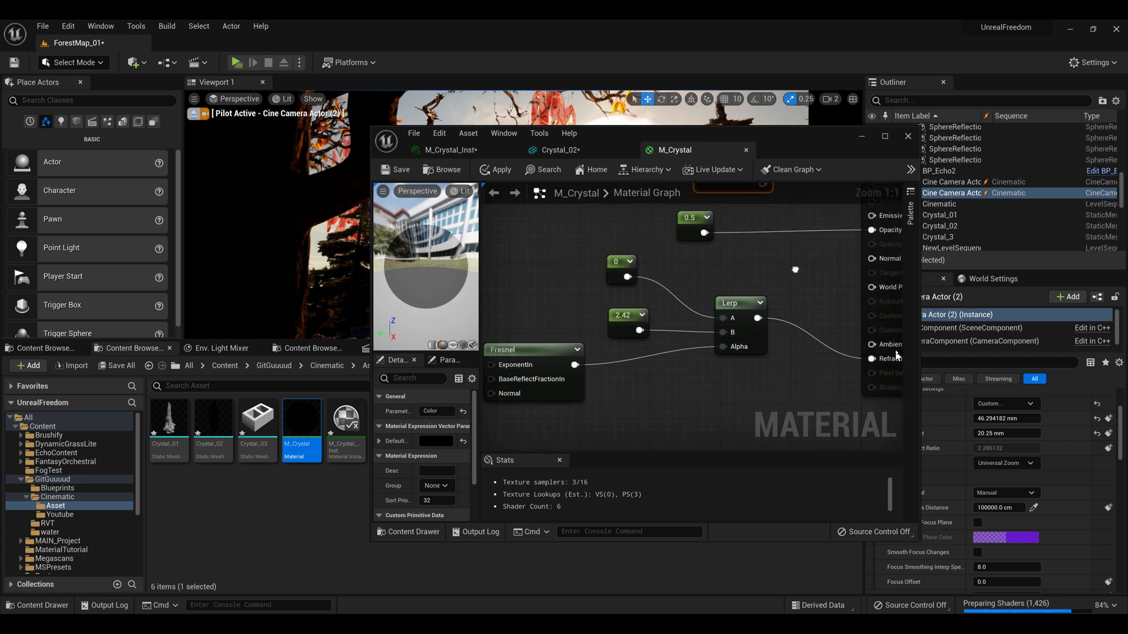
right_click_drag(696, 280, 694, 262)
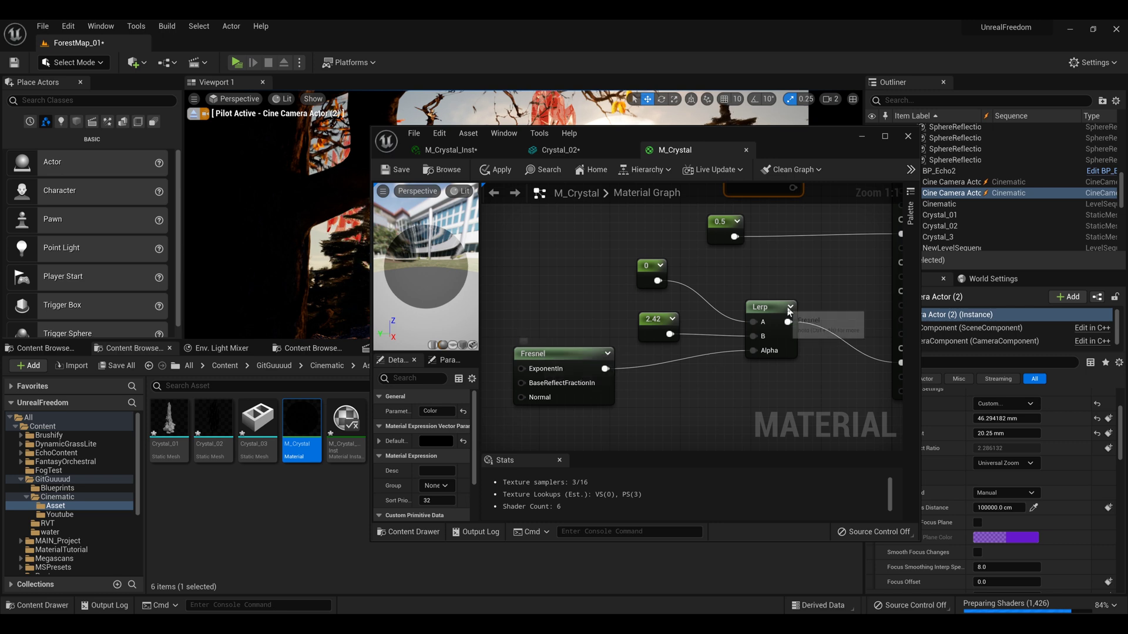
Set the constant feeding the Lerp's A input to 1, apply the change and return to the level view.
left_click(651, 273)
left_click(440, 411)
type("1")
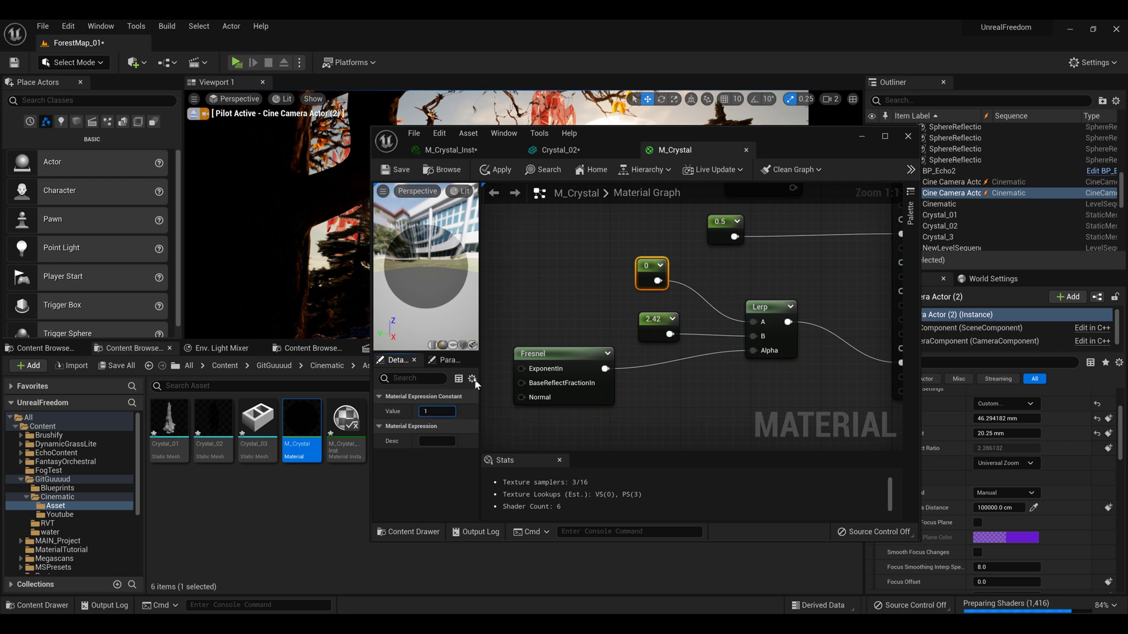
key("Return")
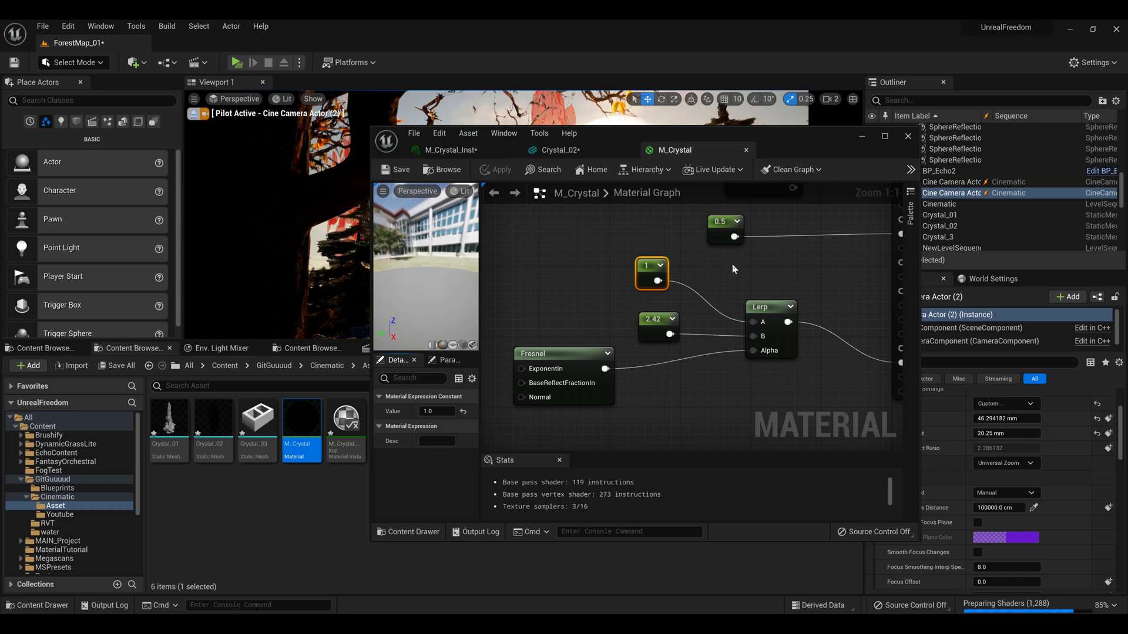
right_click_drag(733, 264, 709, 261)
scroll(722, 270, "down", 2)
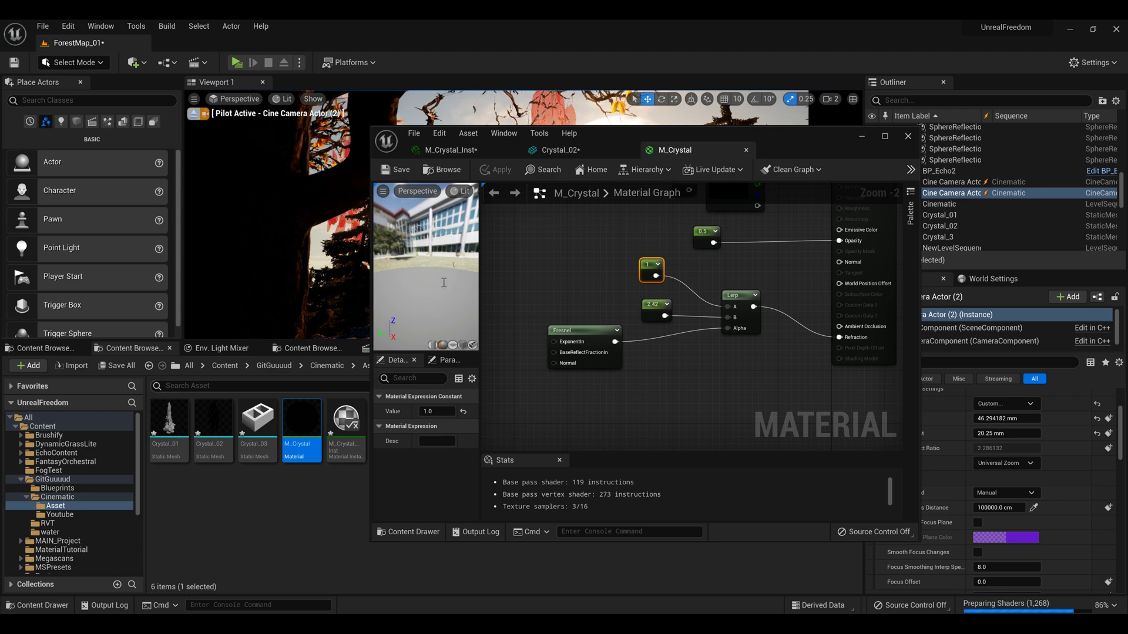
left_click(863, 136)
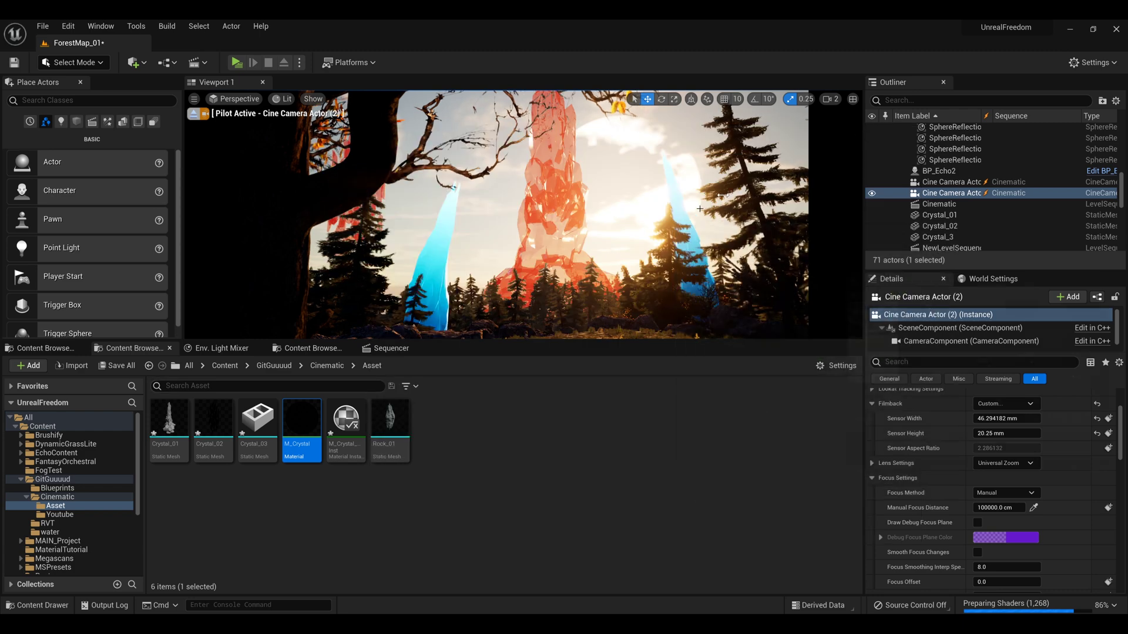
Open the existing M_Crystal_Inst material instance to look at its Color parameter.
right_click(301, 421)
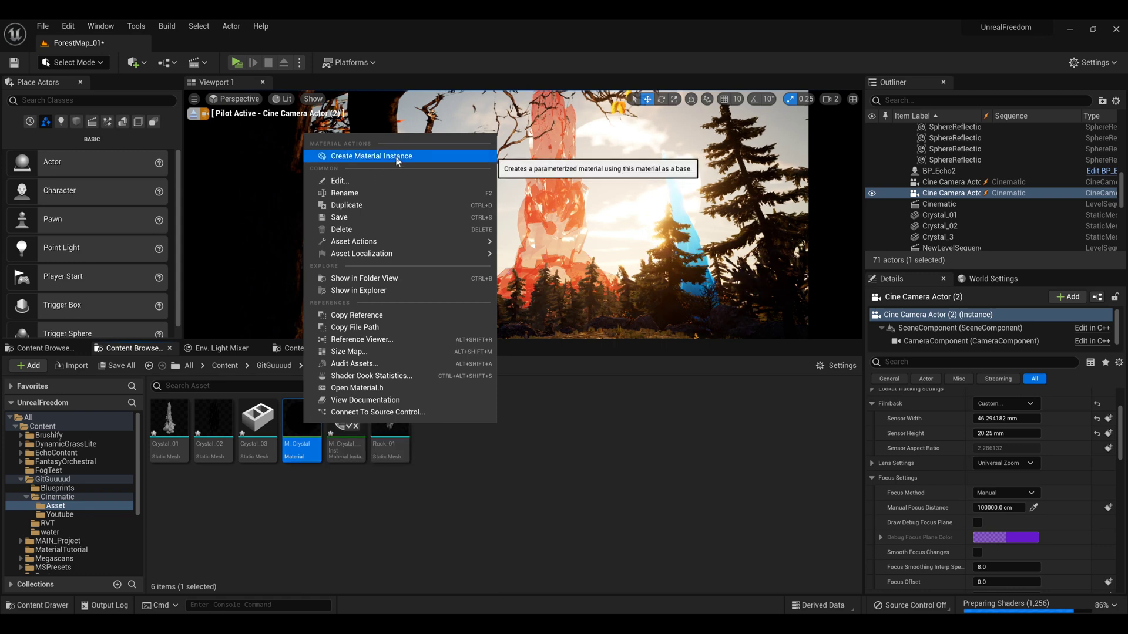
left_click(590, 453)
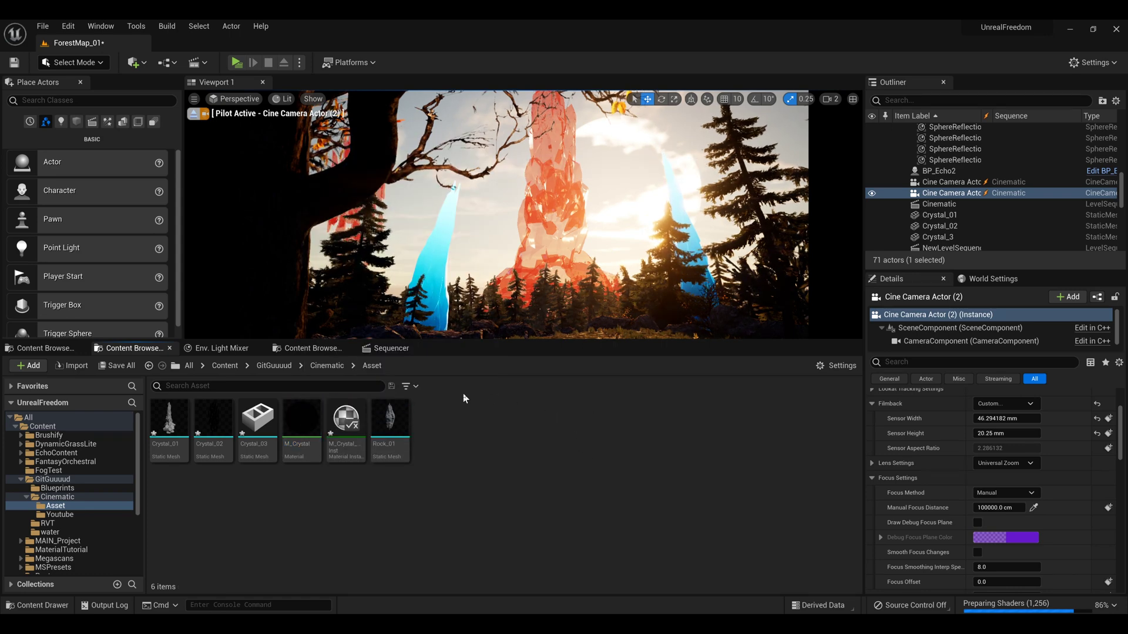
mouse_move(389, 429)
mouse_move(350, 423)
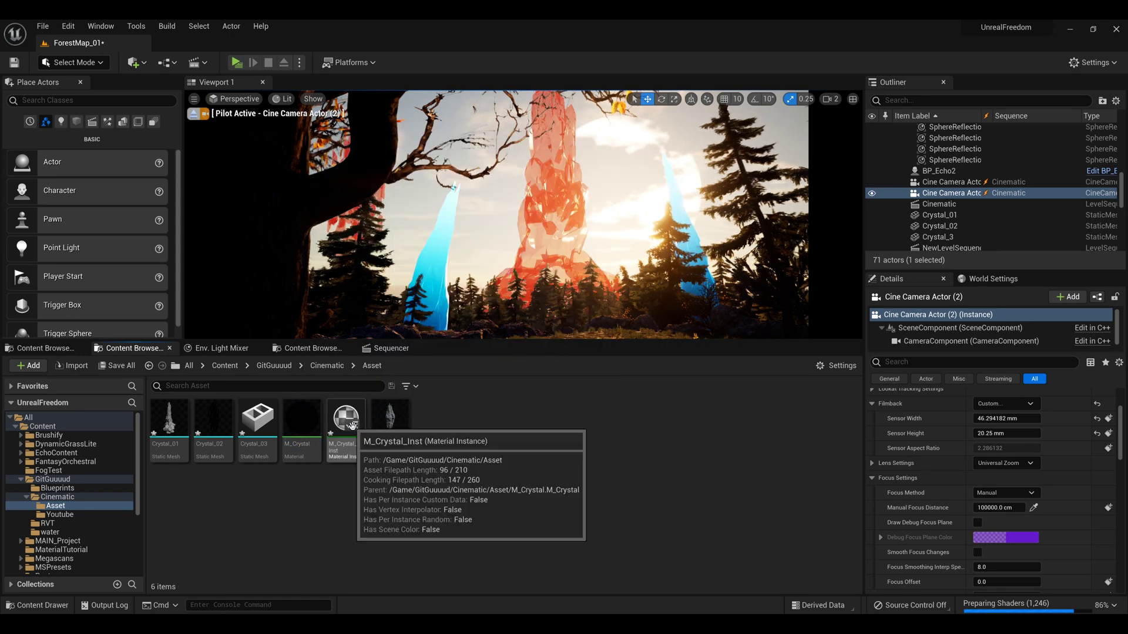
double_click(350, 423)
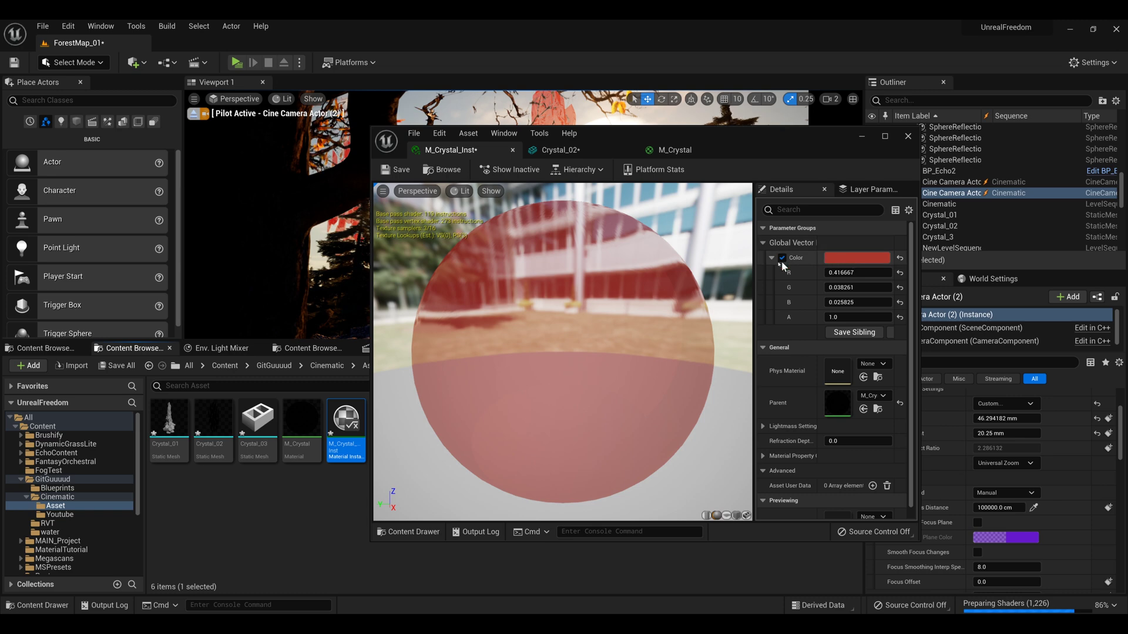
Return to the M_Crystal graph and add a Constant3Vector node in the empty area beside the Color parameter.
left_click(673, 150)
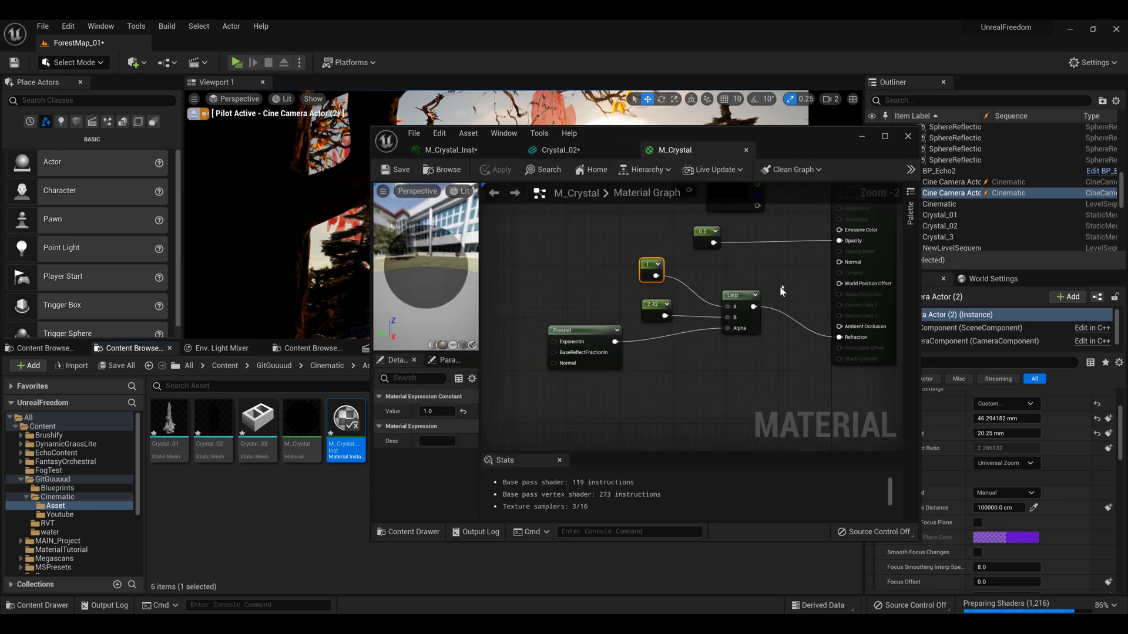
right_click(735, 390)
left_click(715, 288)
right_click_drag(803, 238, 821, 337)
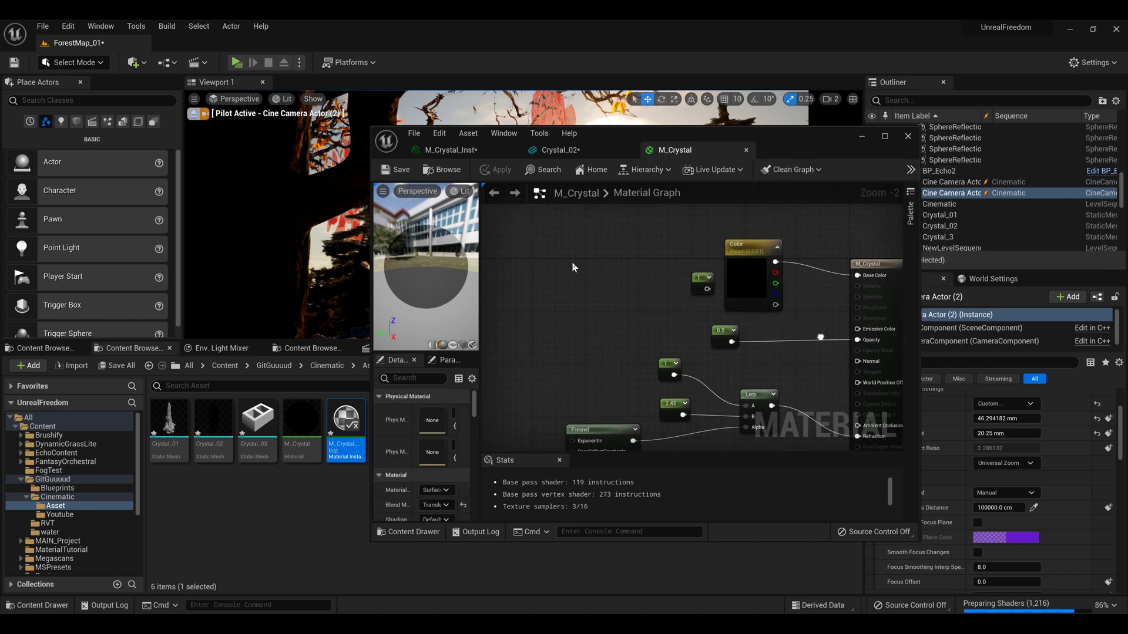
left_click(613, 277)
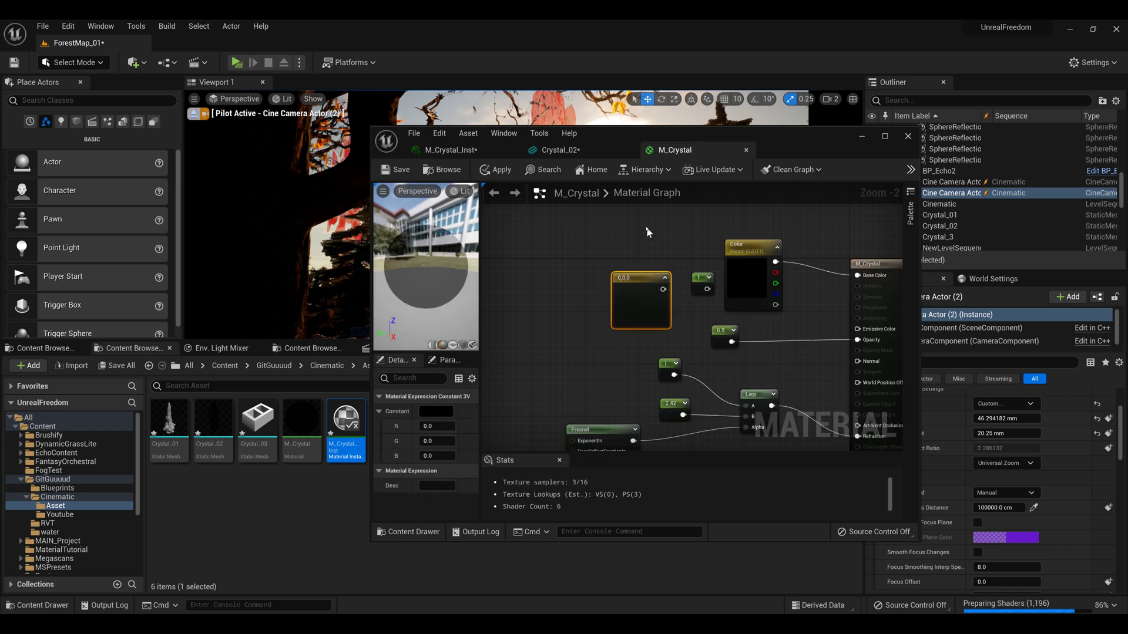
Convert the new Constant3Vector to a parameter, remove it from the graph and minimize the material editor.
right_click(629, 276)
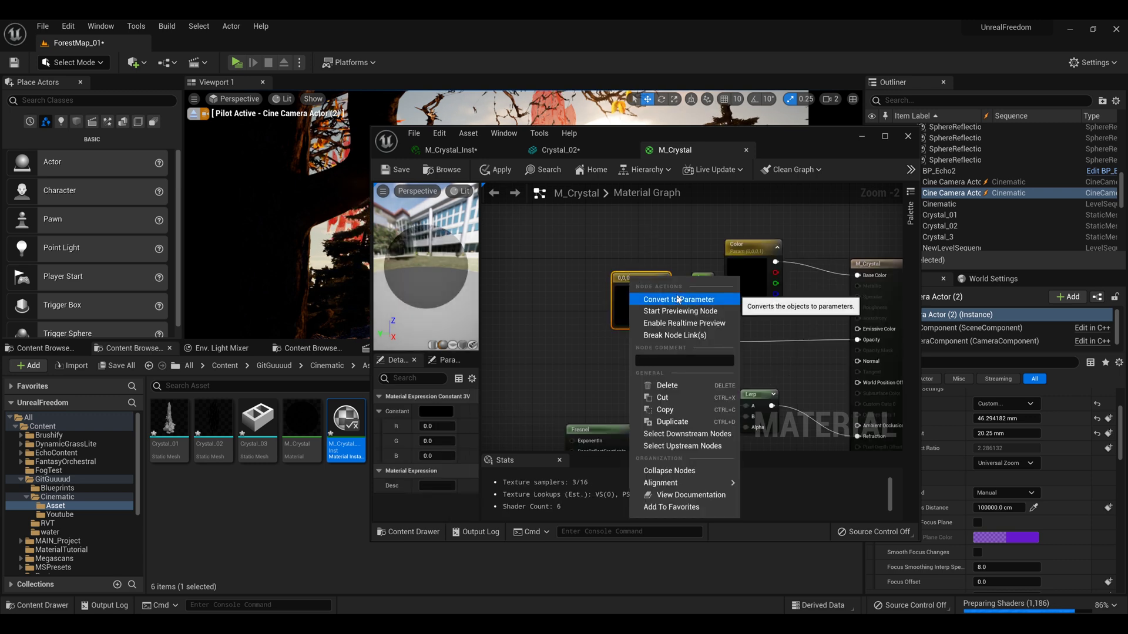
left_click(677, 299)
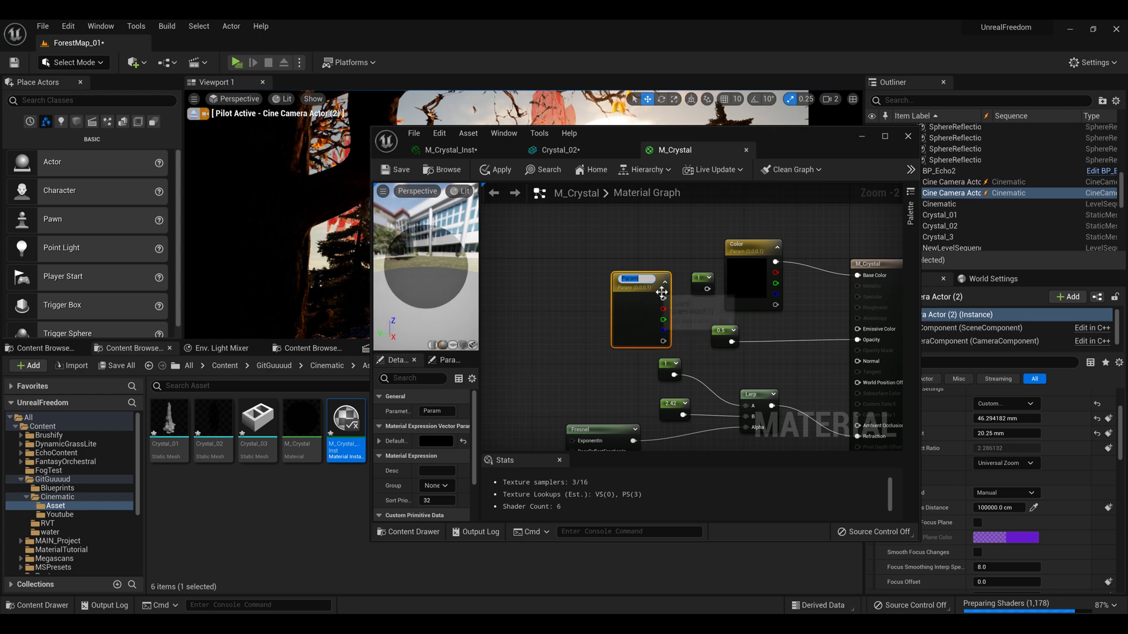
key("Return")
key("Delete")
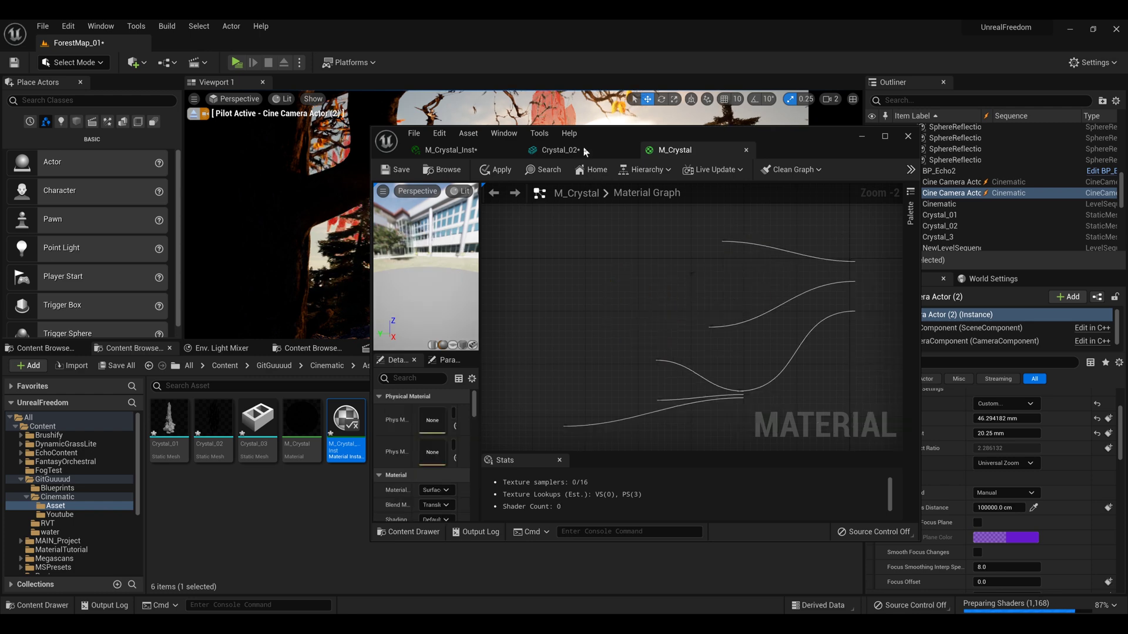
left_click(861, 137)
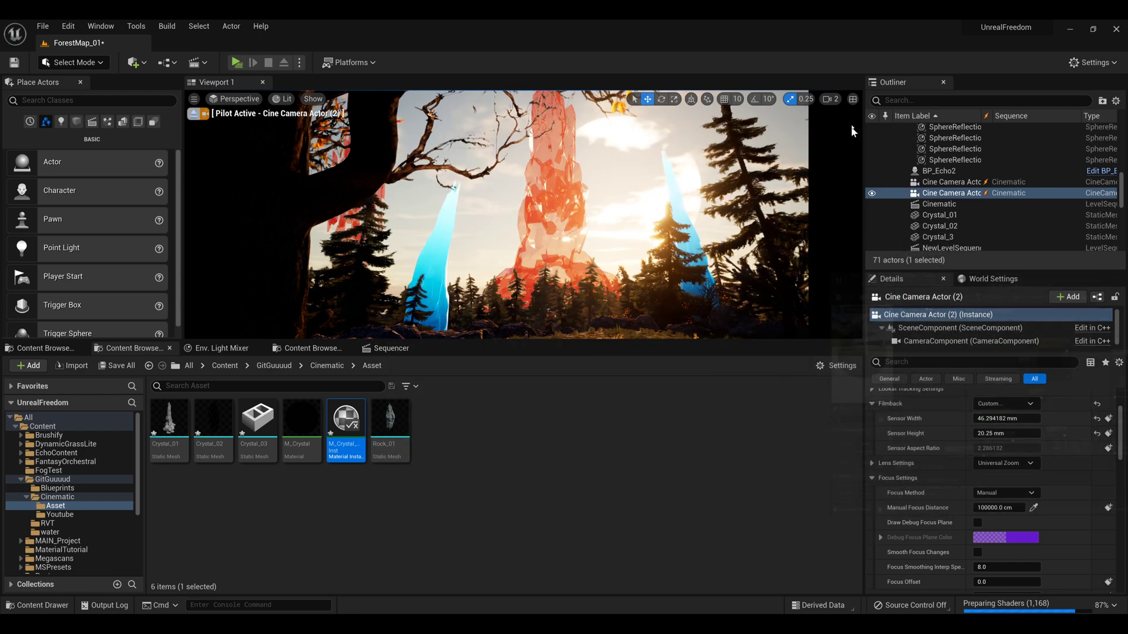